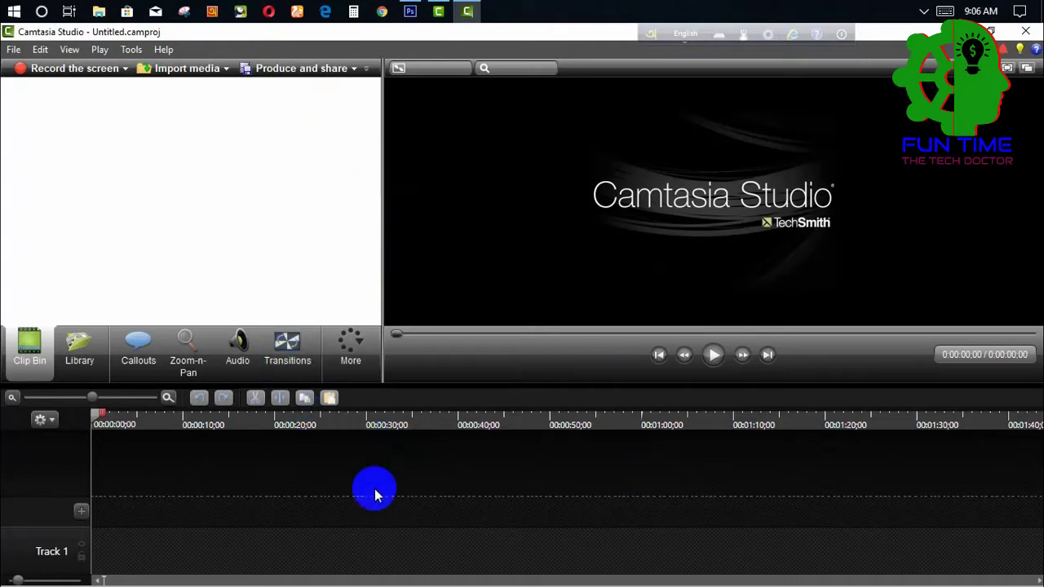
Compare the empty project windows of Camtasia and Camtasia Studio, looking at their tools, media bins and timelines
click(438, 12)
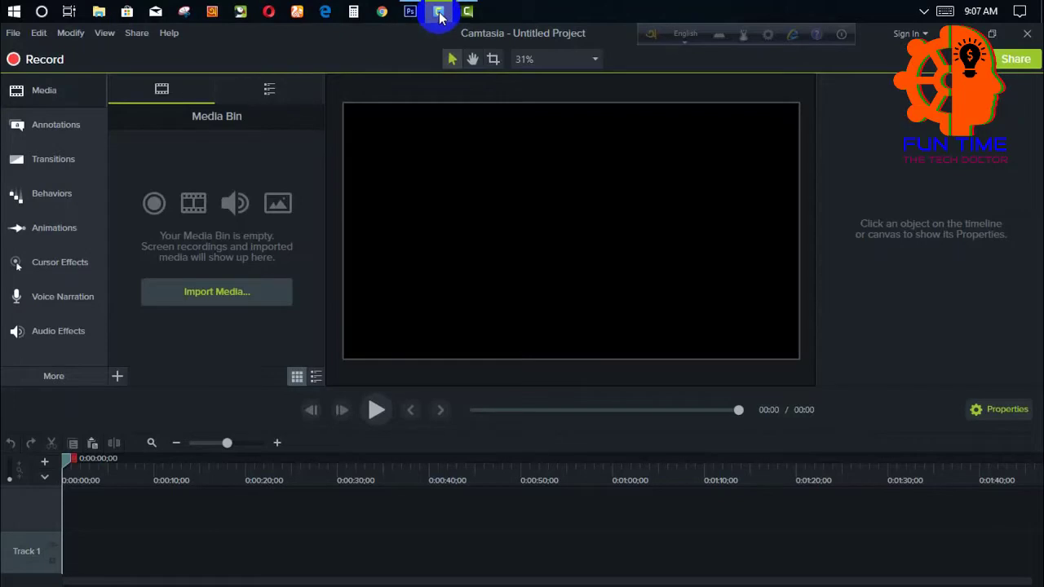
click(467, 12)
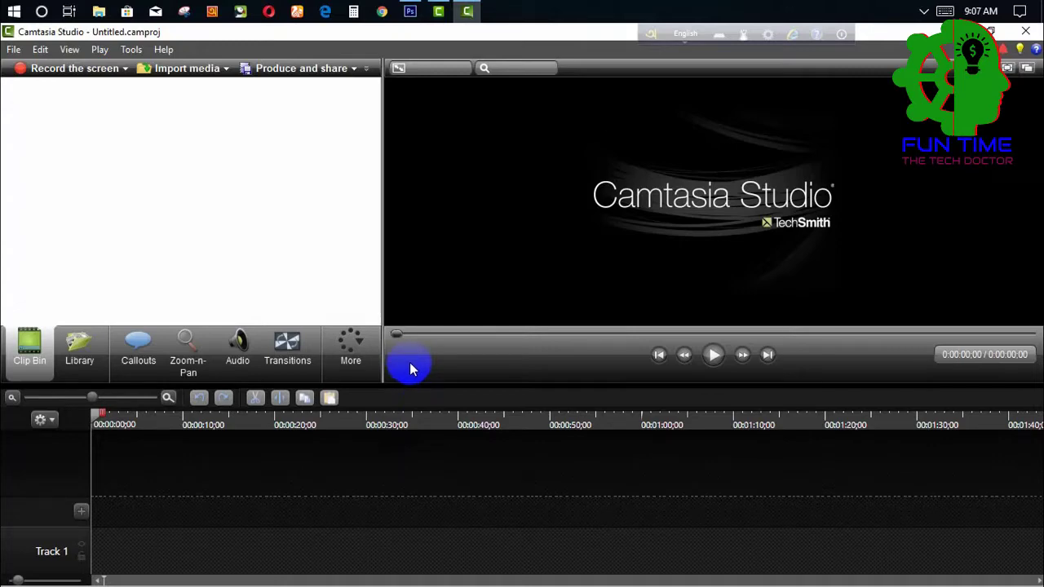
click(440, 11)
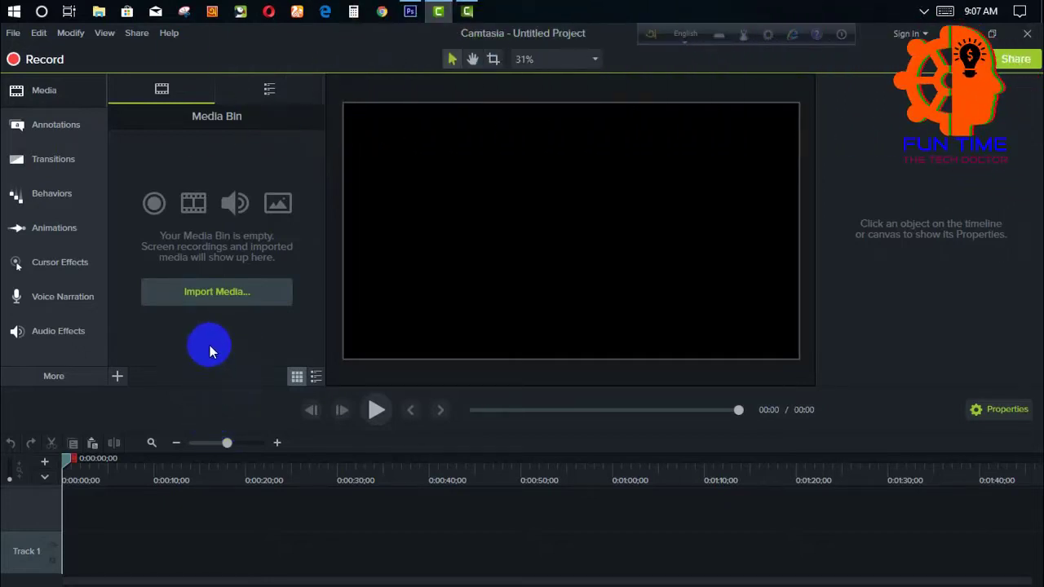
click(468, 11)
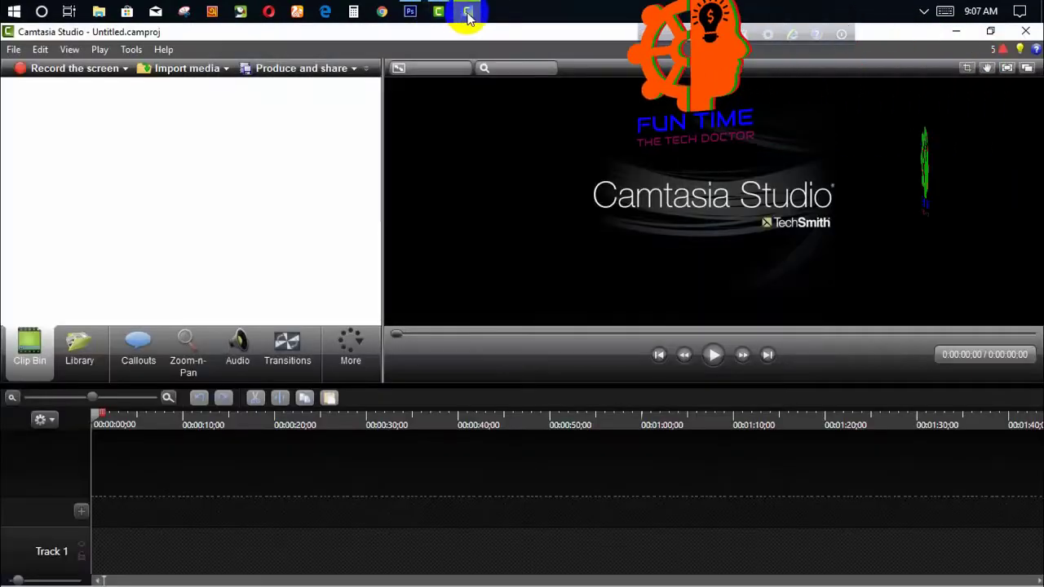
click(468, 11)
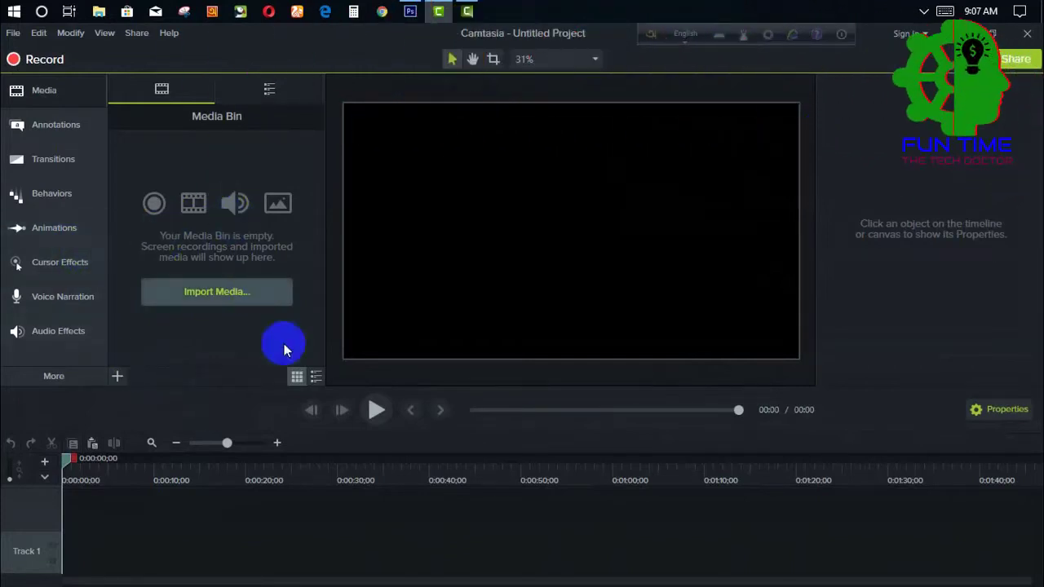
click(467, 10)
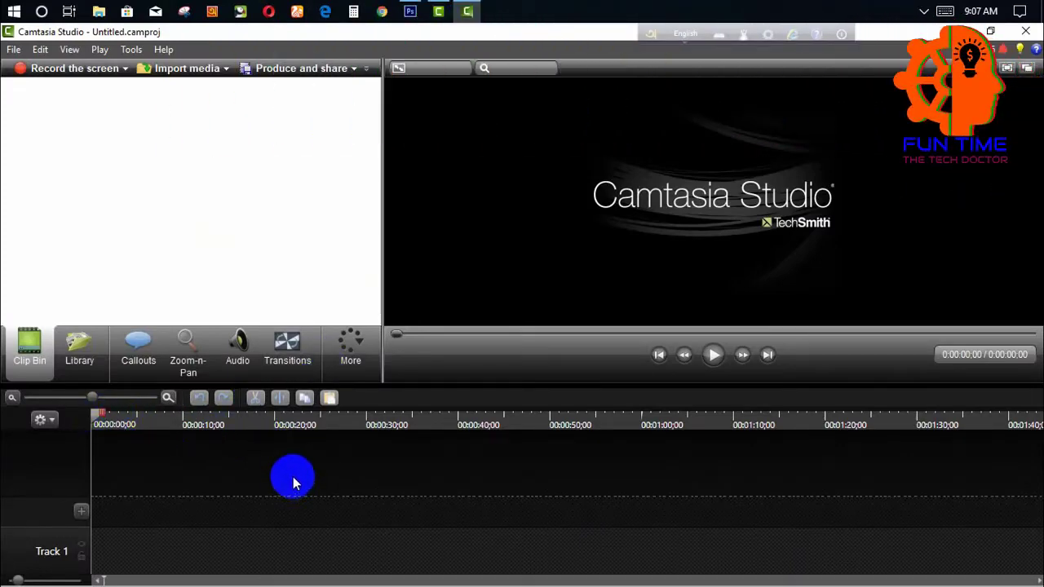
click(438, 12)
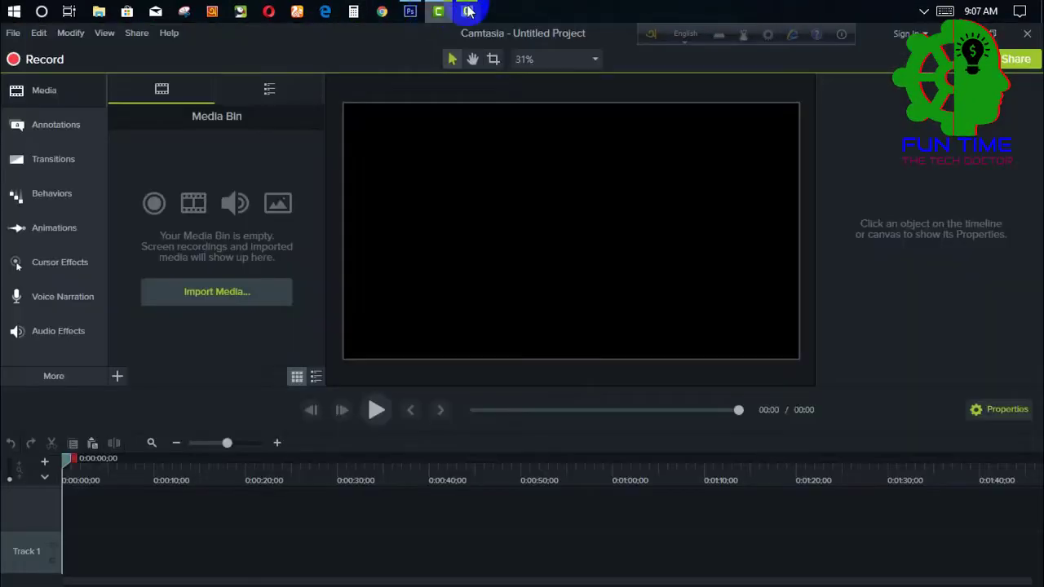
click(467, 12)
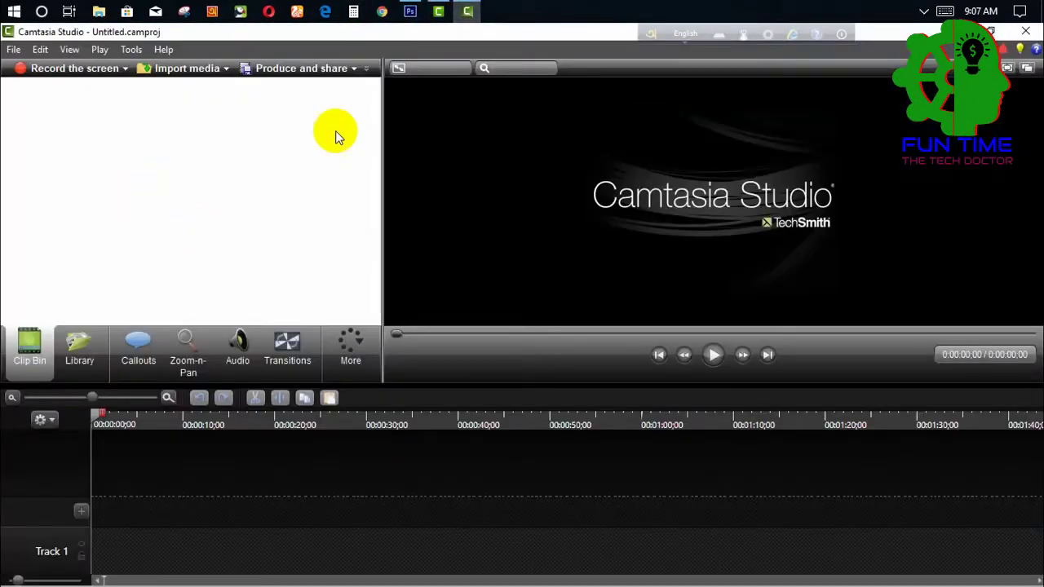
click(437, 11)
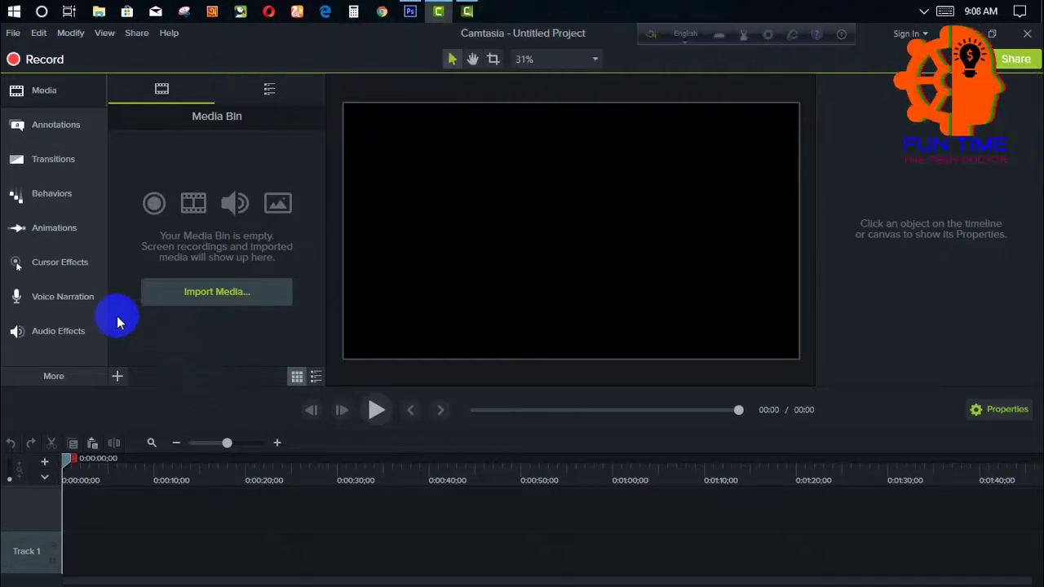
click(468, 12)
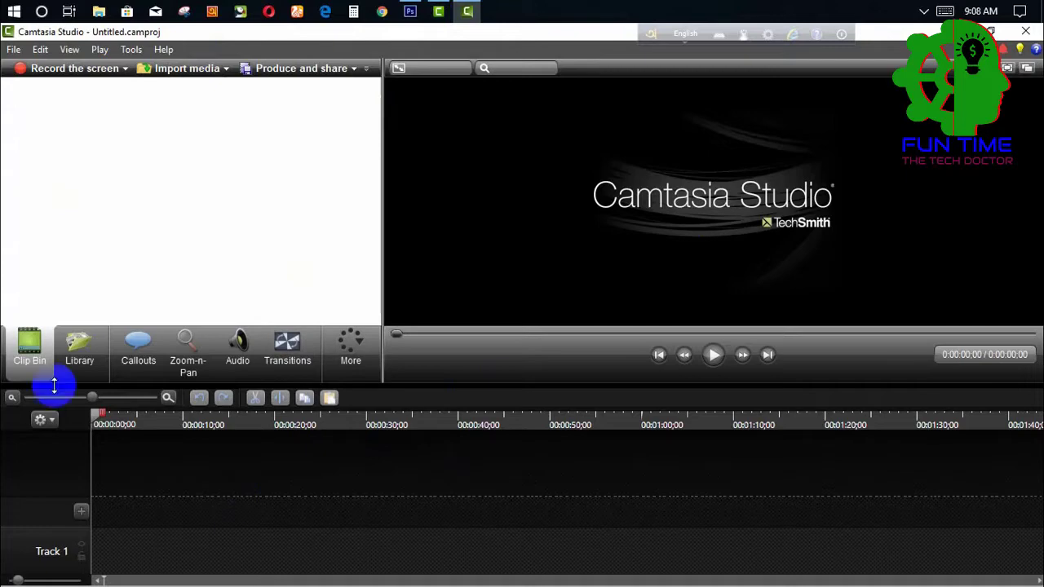
click(12, 49)
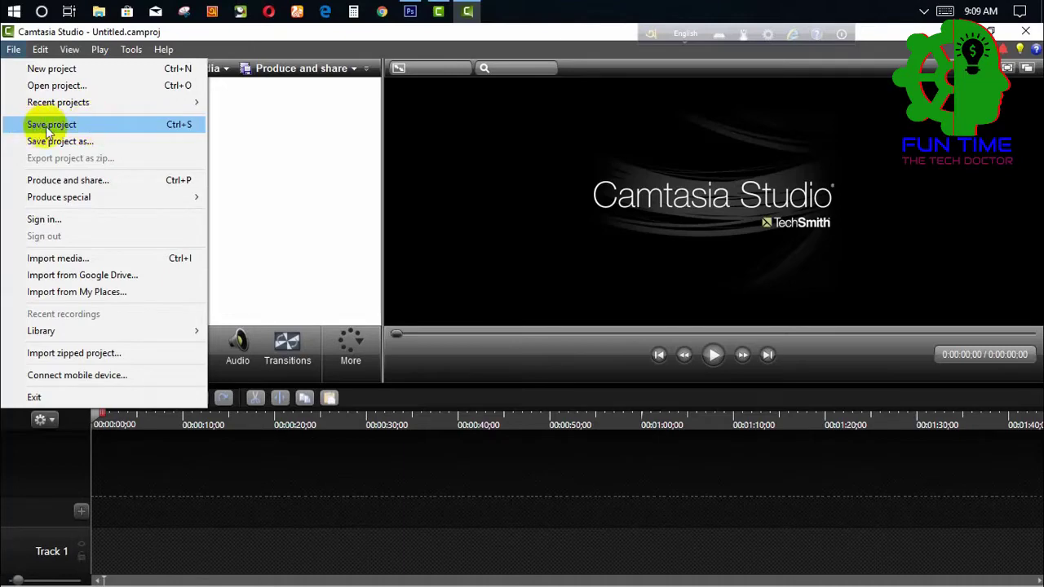
click(175, 455)
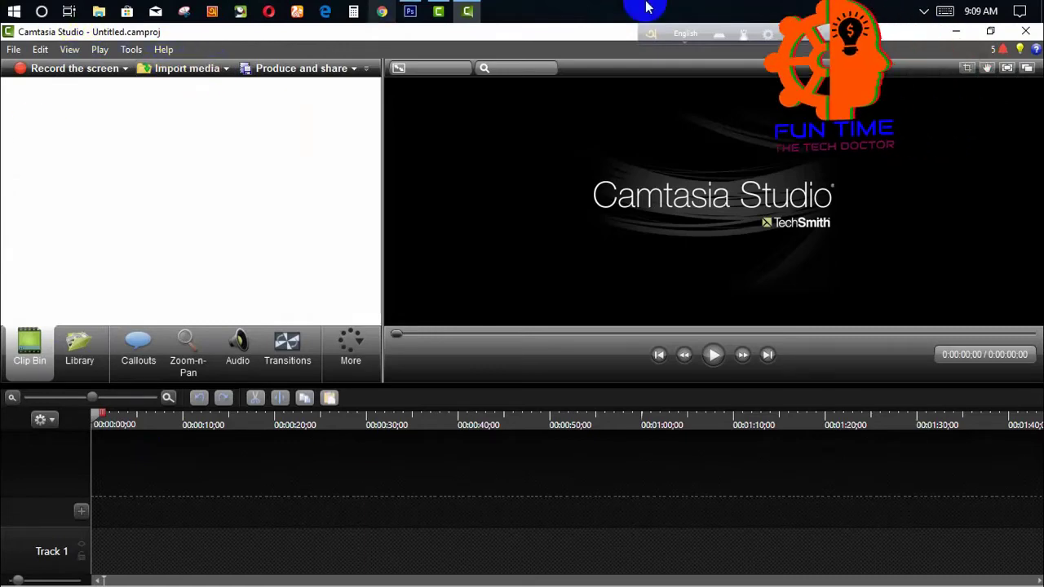
Import the video MVI_2061.MP4 from its folder on the Desktop into the Clip Bin
click(182, 69)
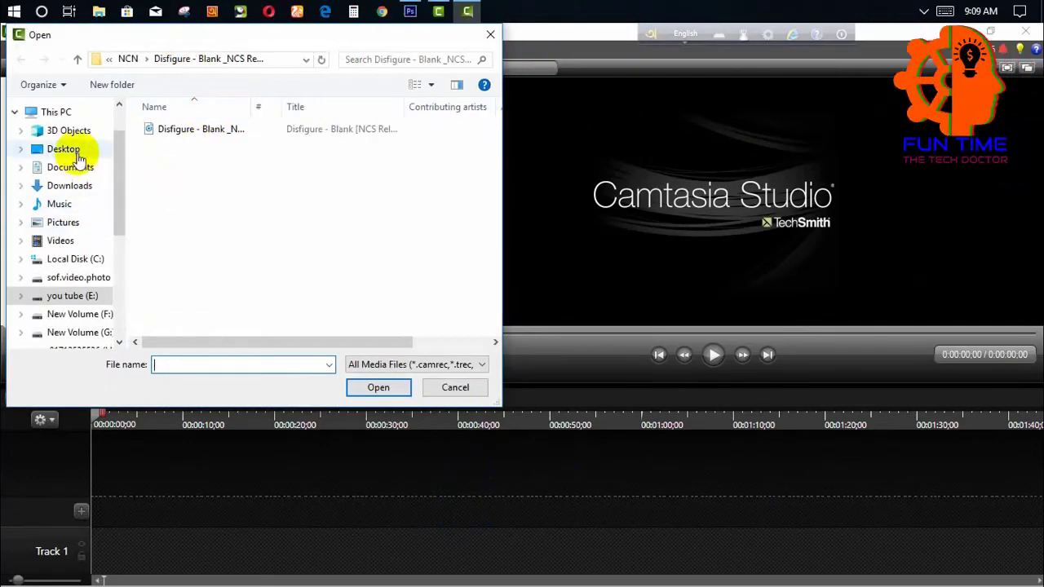
click(72, 154)
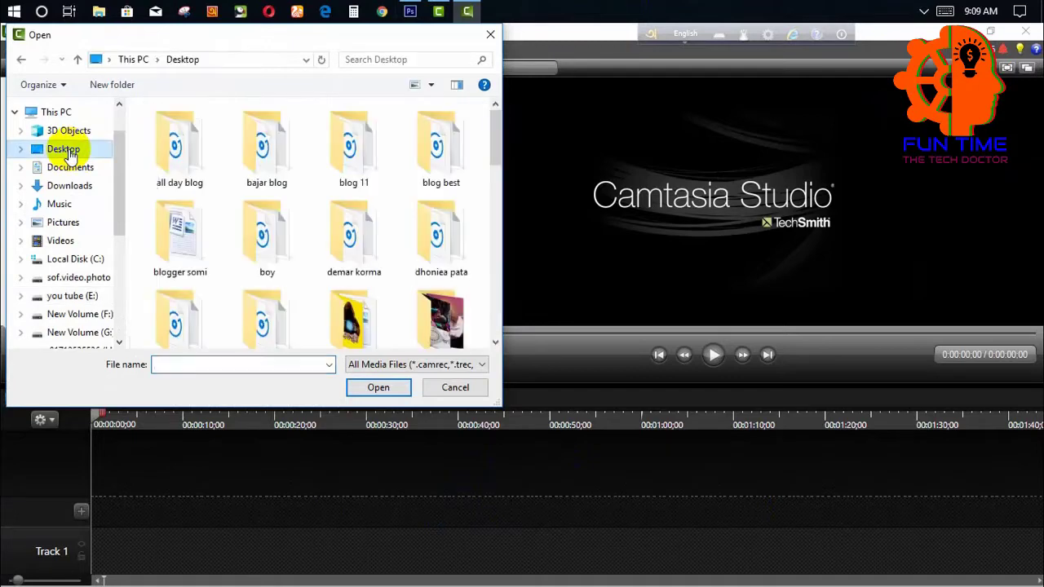
scroll(350, 236, down, 5)
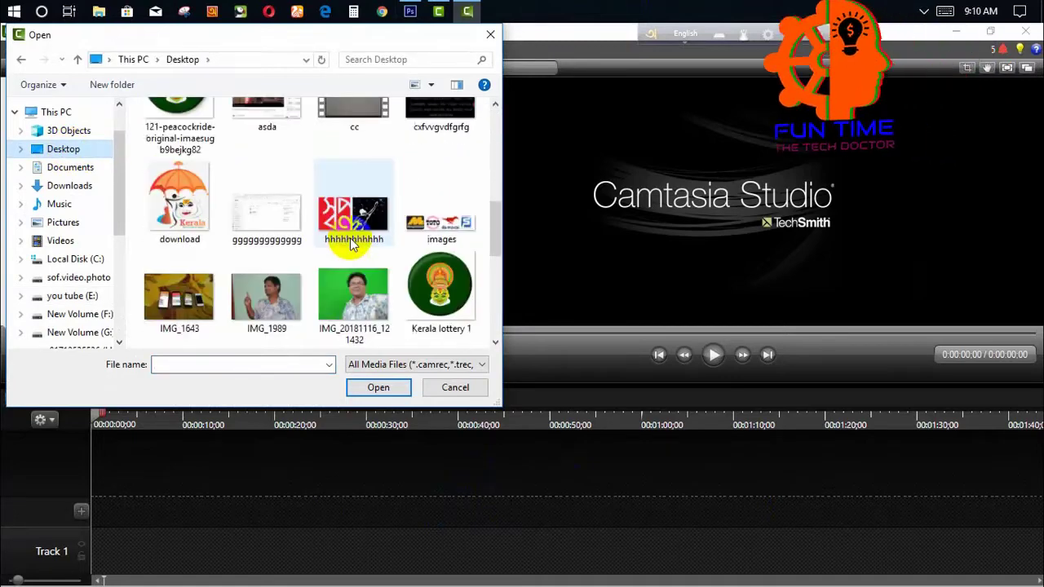
scroll(353, 245, down, 5)
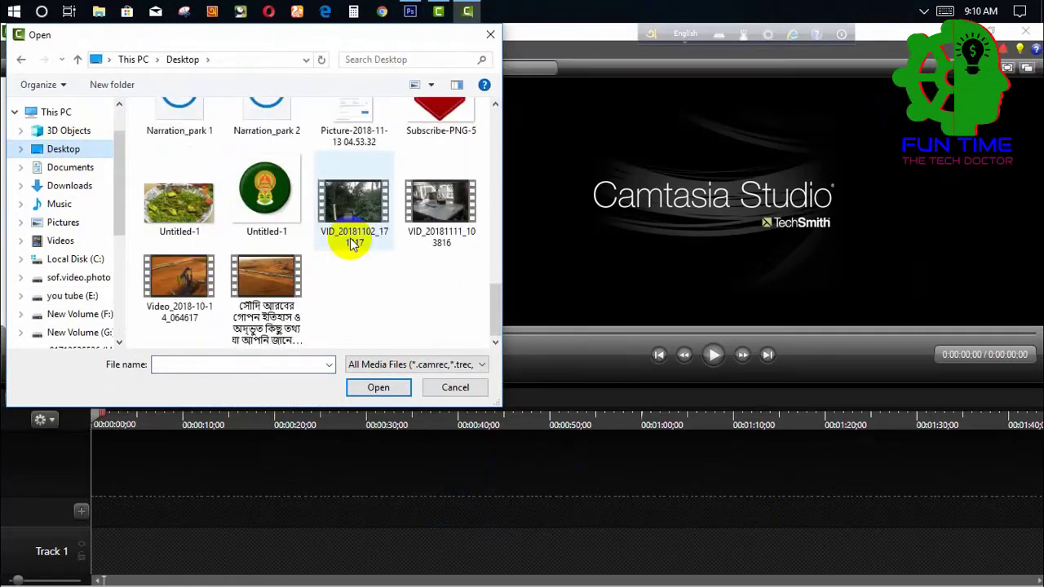
scroll(350, 240, up, 5)
scroll(249, 275, down, 5)
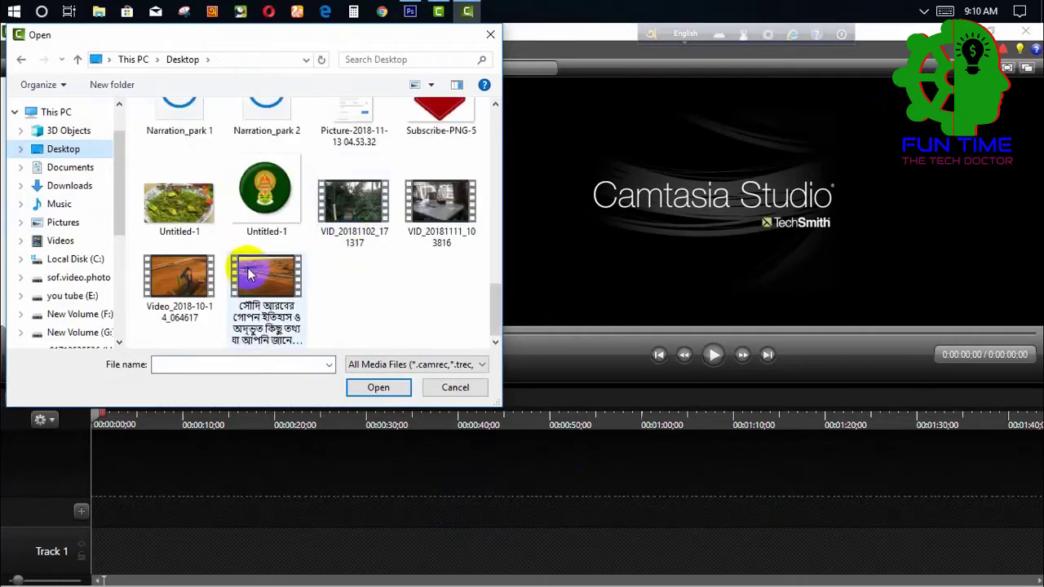
scroll(251, 271, up, 10)
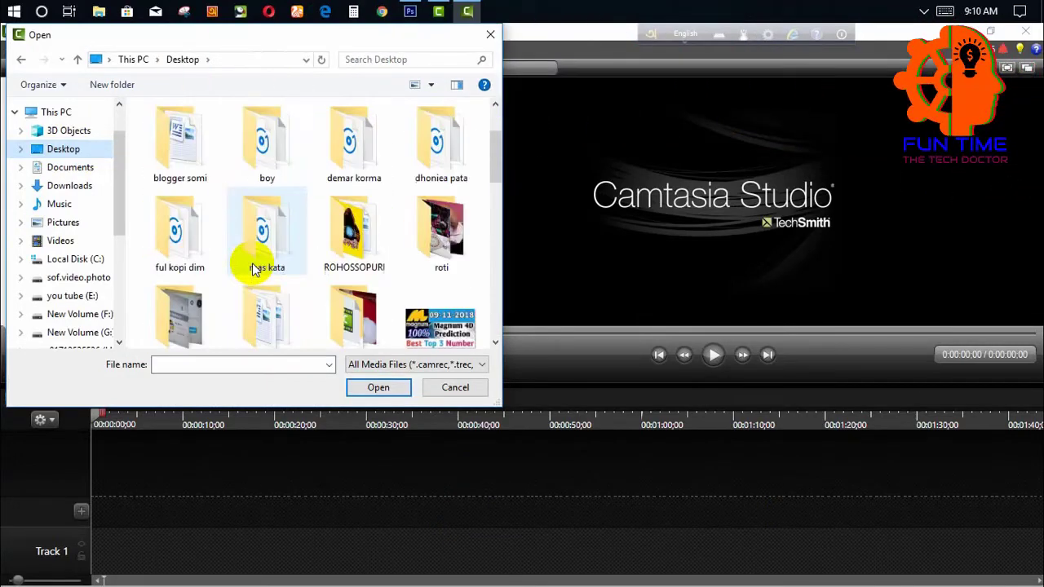
double_click(241, 245)
double_click(263, 188)
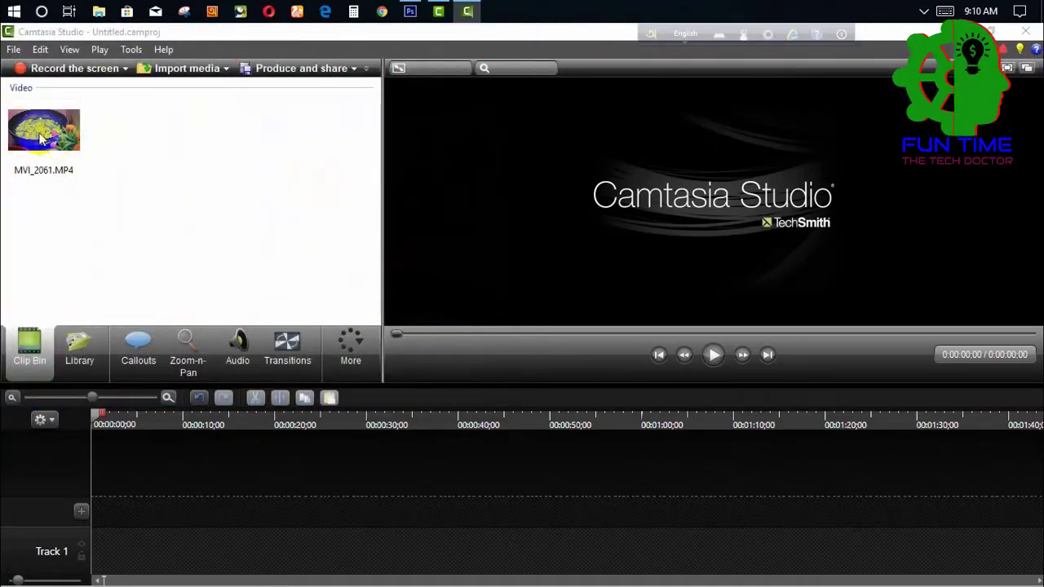
Place MVI_2061.MP4 at the start of Track 2 and scrub through the footage to about 0:01:02
drag(34, 129, 106, 510)
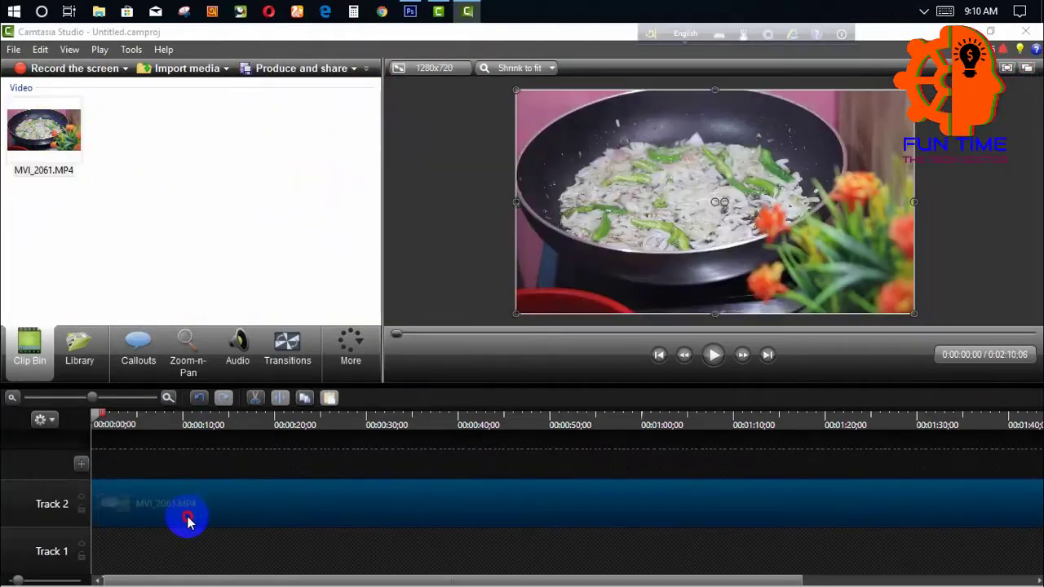
drag(114, 429, 298, 425)
drag(359, 425, 404, 425)
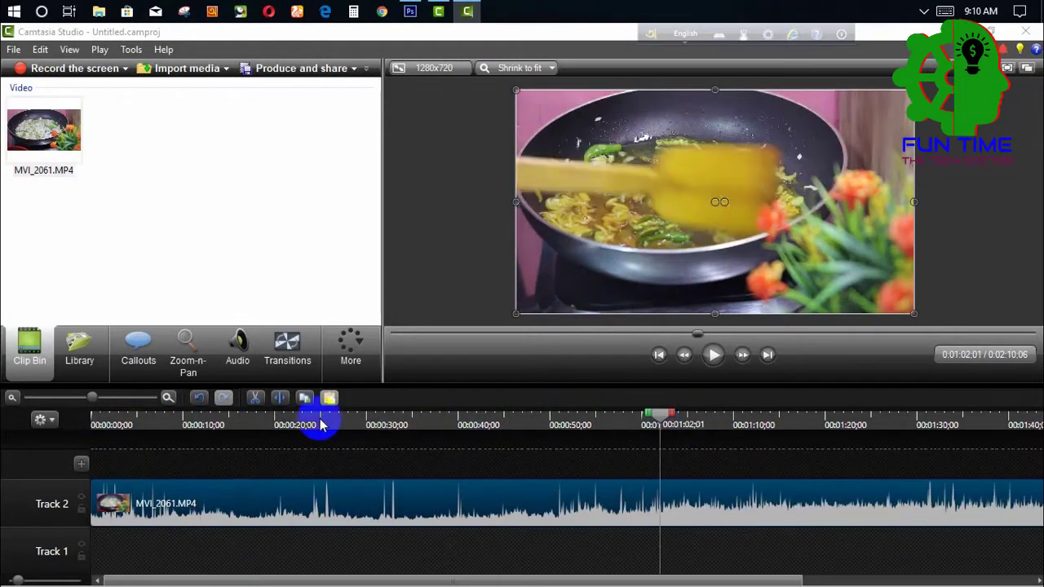
Select the clip section from 0:00:16;26 to 0:00:18;07 and cut it out of the timeline
drag(318, 425, 259, 419)
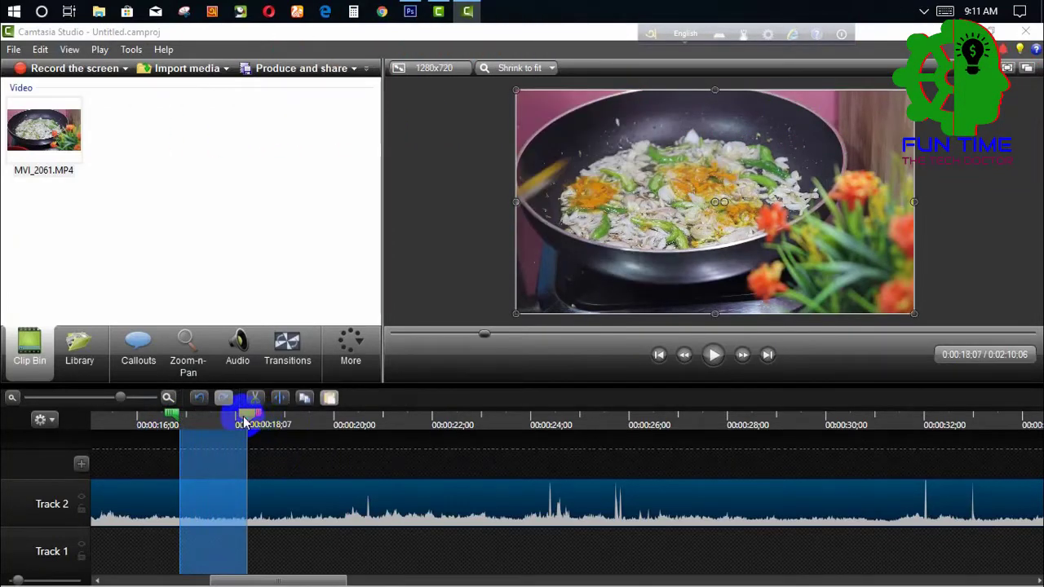
right_click(243, 416)
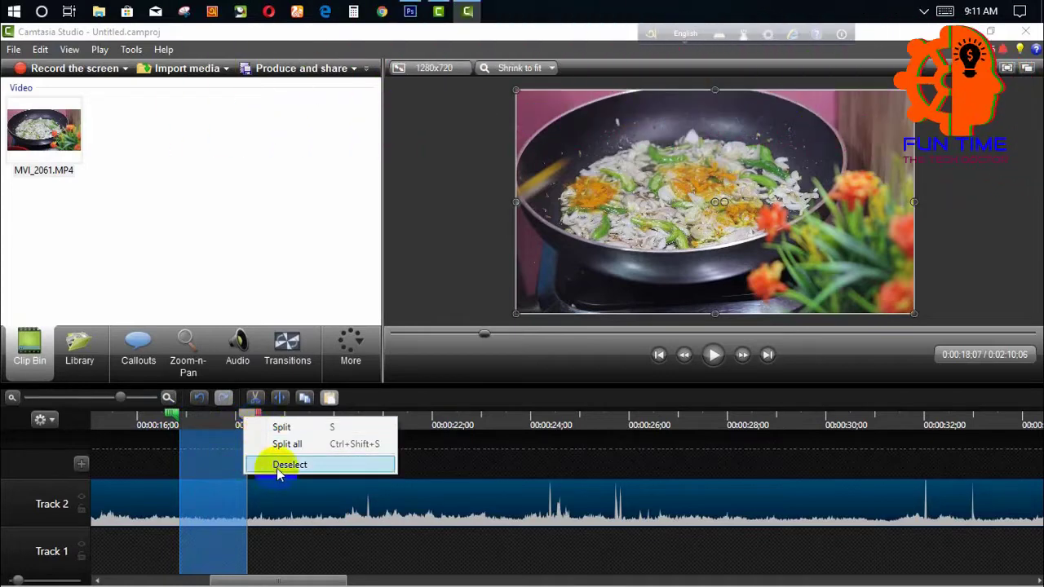
click(209, 459)
click(196, 434)
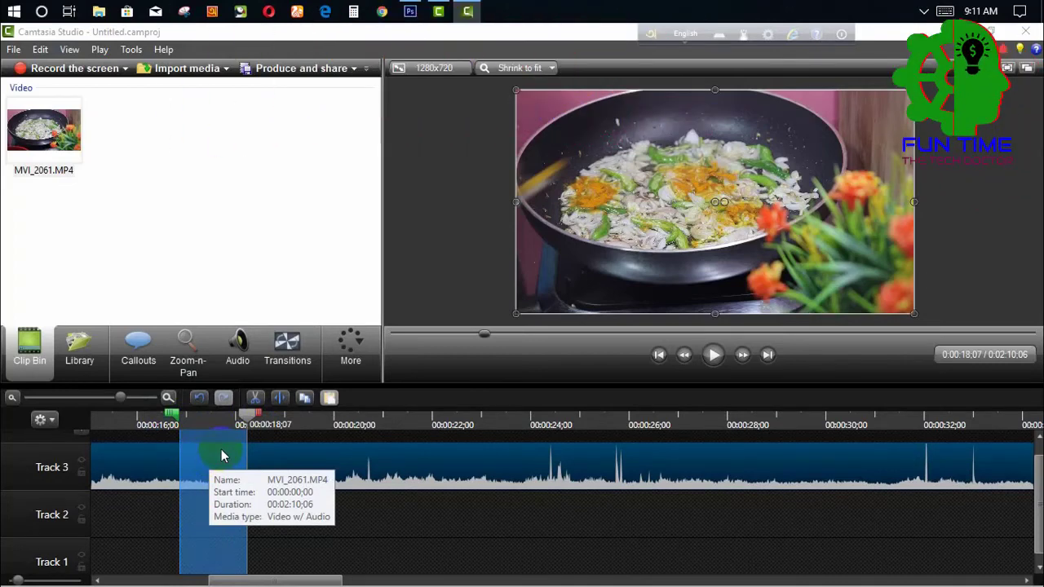
key(ctrl+x)
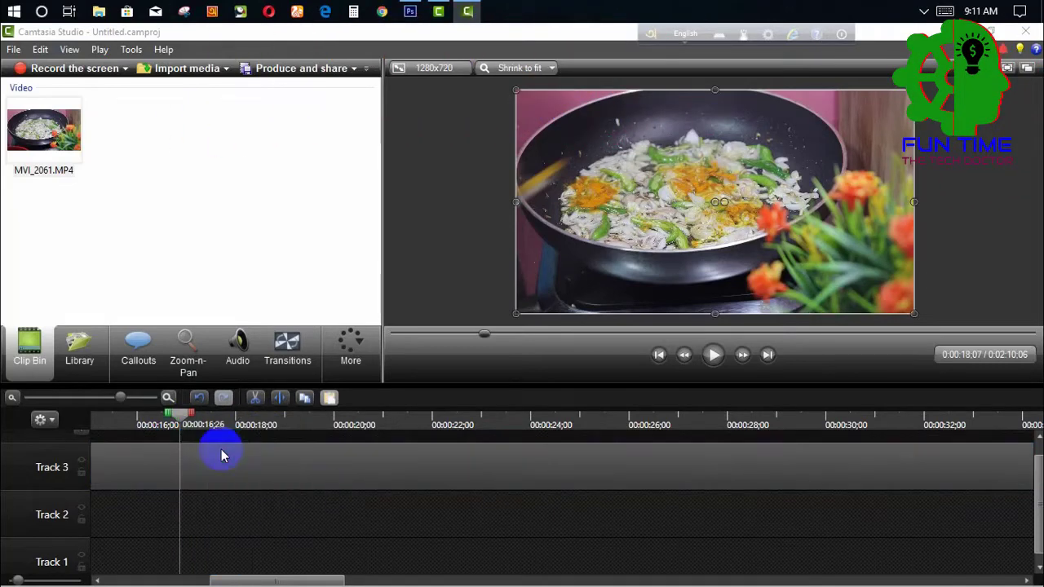
Scrub past the cut at 0:00:16;26 on Track 3 to review the join
drag(178, 412, 199, 421)
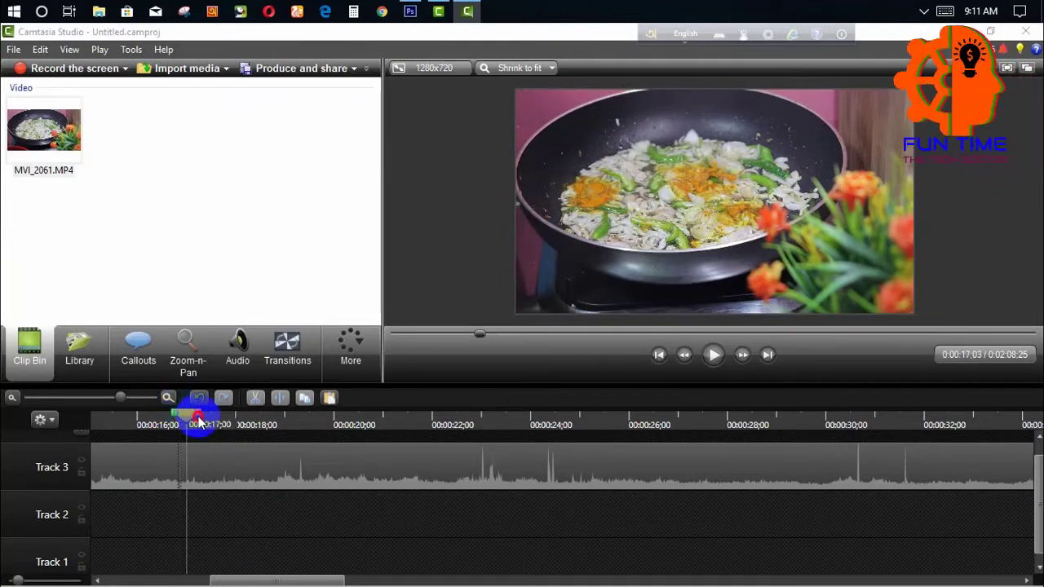
click(183, 464)
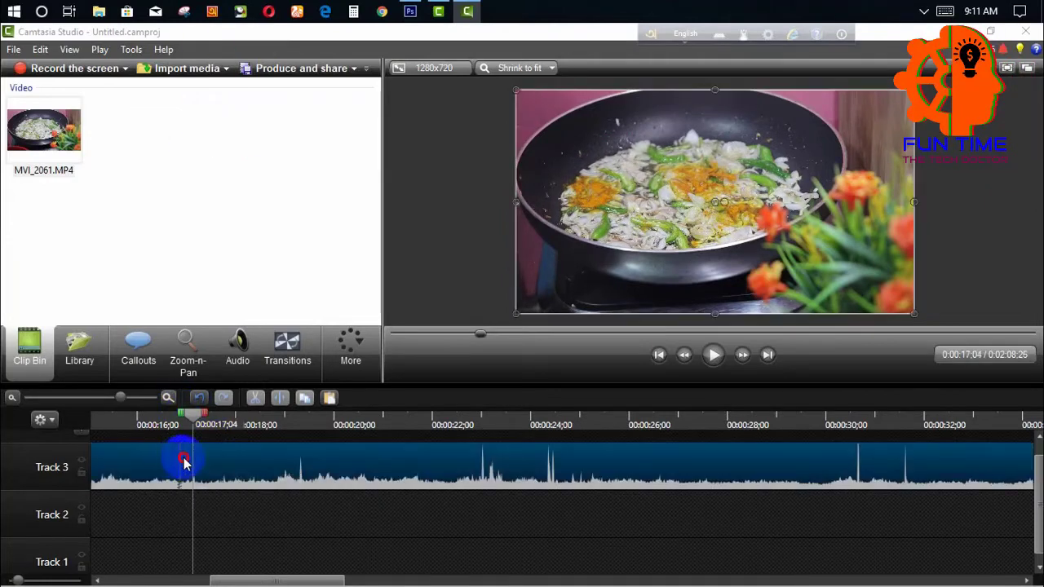
drag(195, 419, 233, 418)
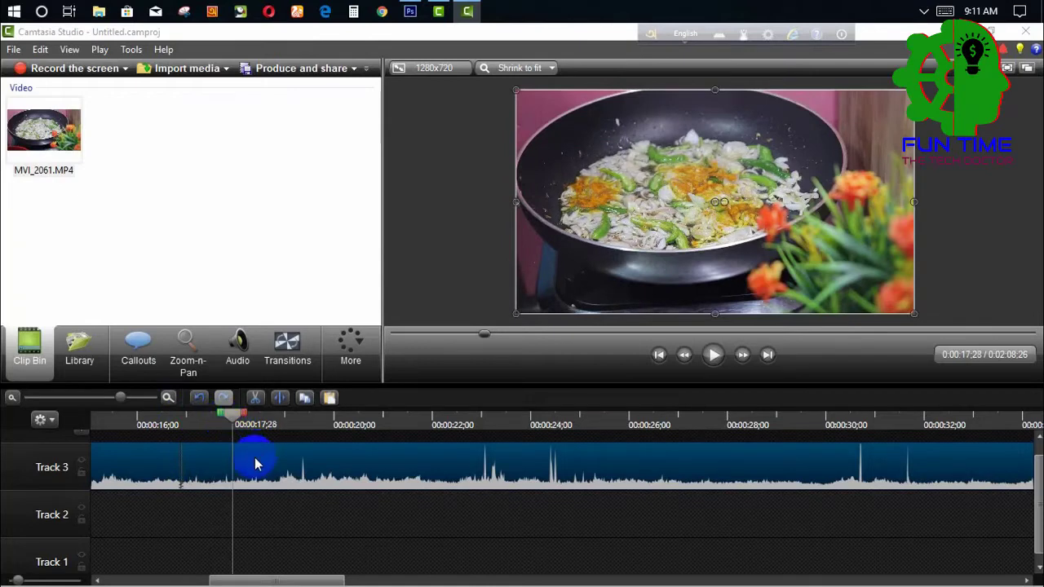
Split the Track 3 clip at 0:00:02;28 and shift the second part to start at about 0:00:04;00
key(ctrl+Home)
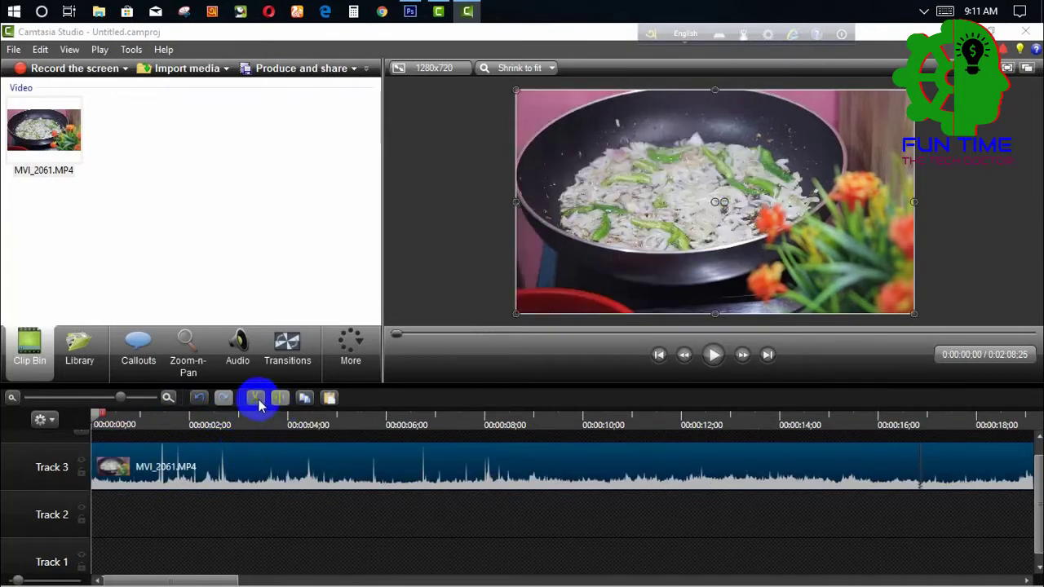
drag(93, 420, 263, 420)
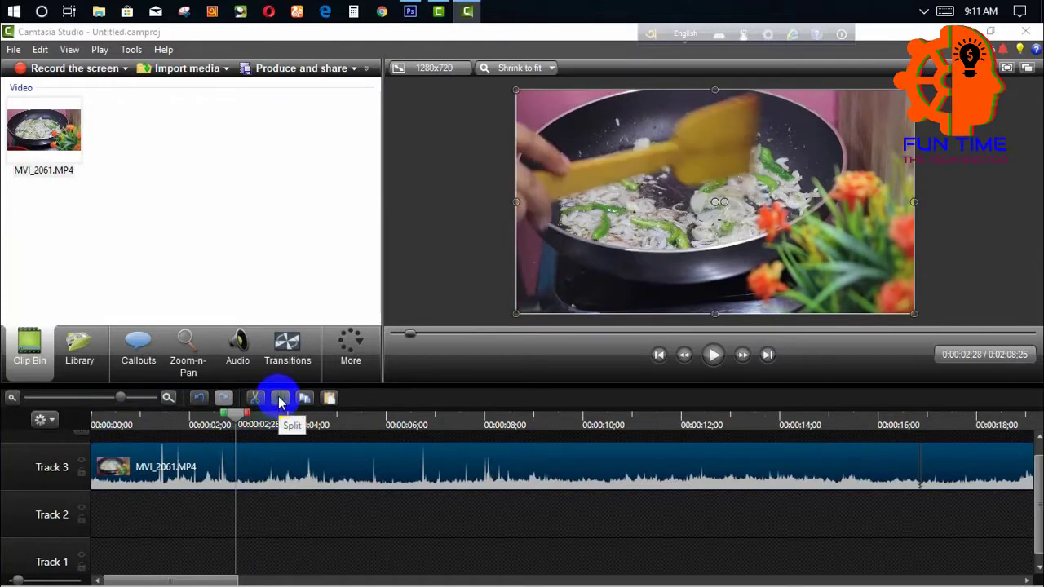
click(279, 401)
drag(163, 466, 240, 466)
click(310, 461)
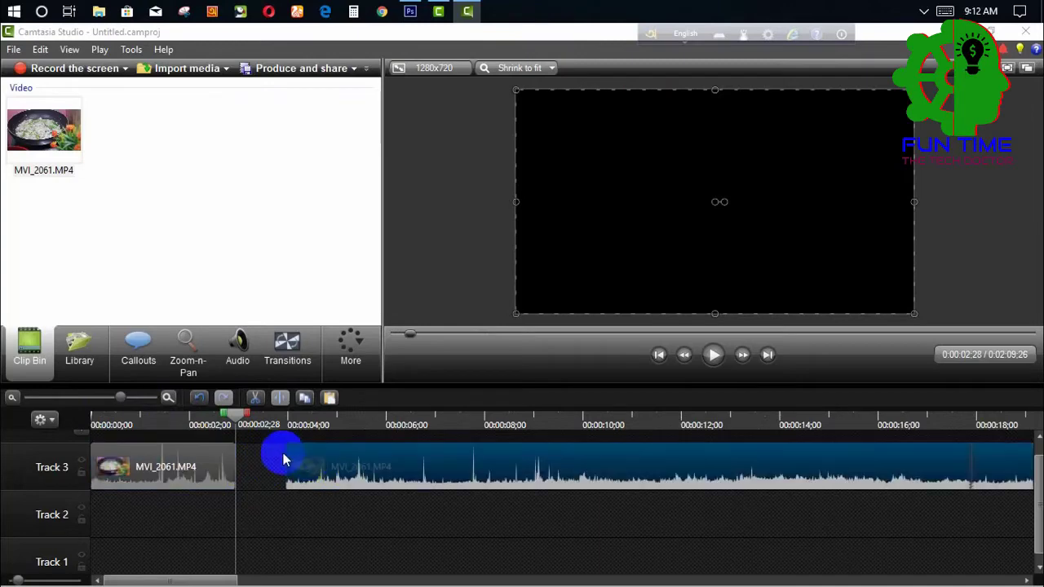
Delete the short first piece on Track 3 and move the remaining clip to about half a second from the timeline start
click(250, 419)
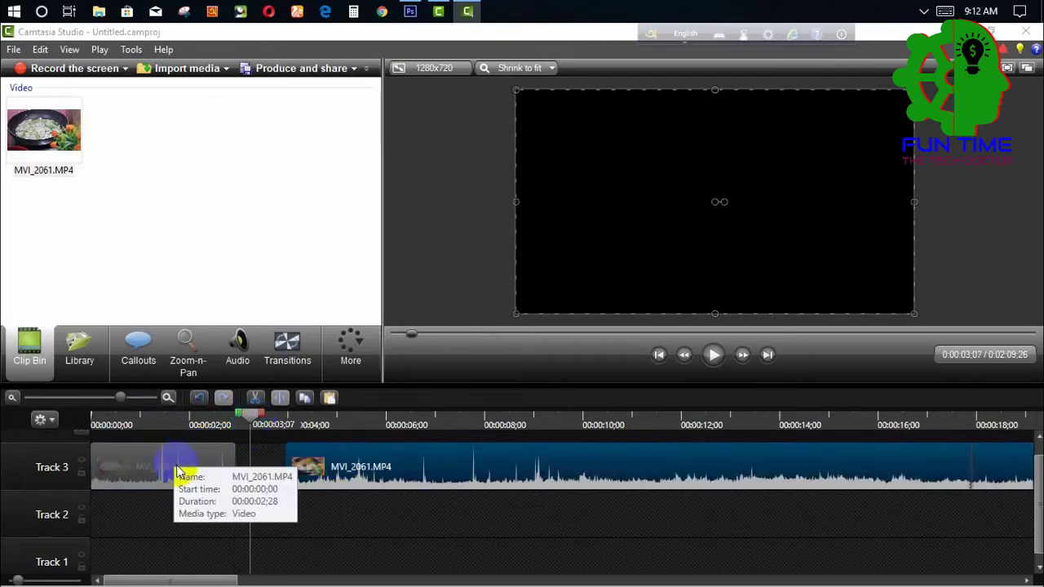
right_click(146, 480)
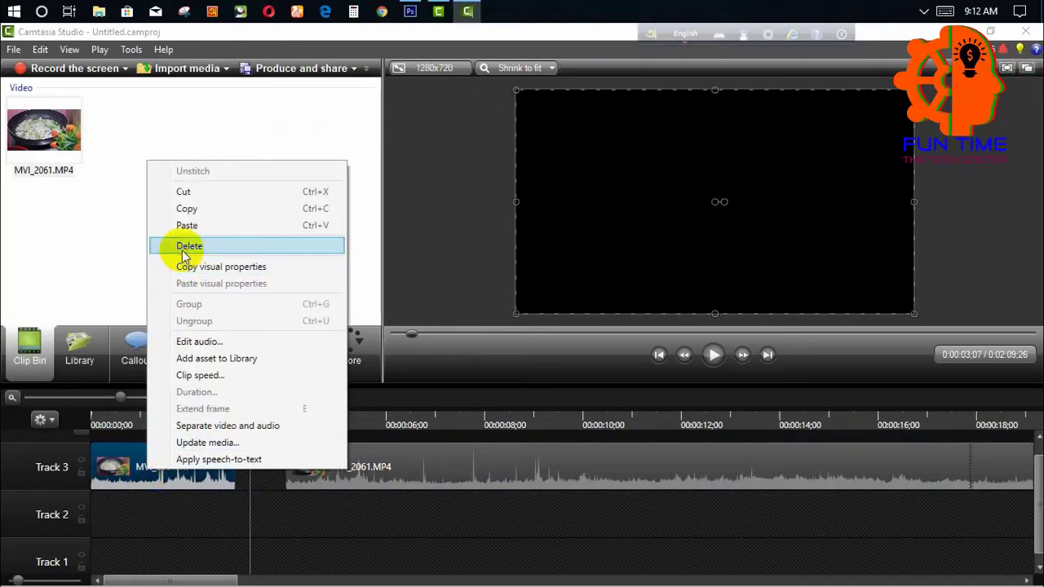
click(181, 244)
drag(353, 480, 195, 469)
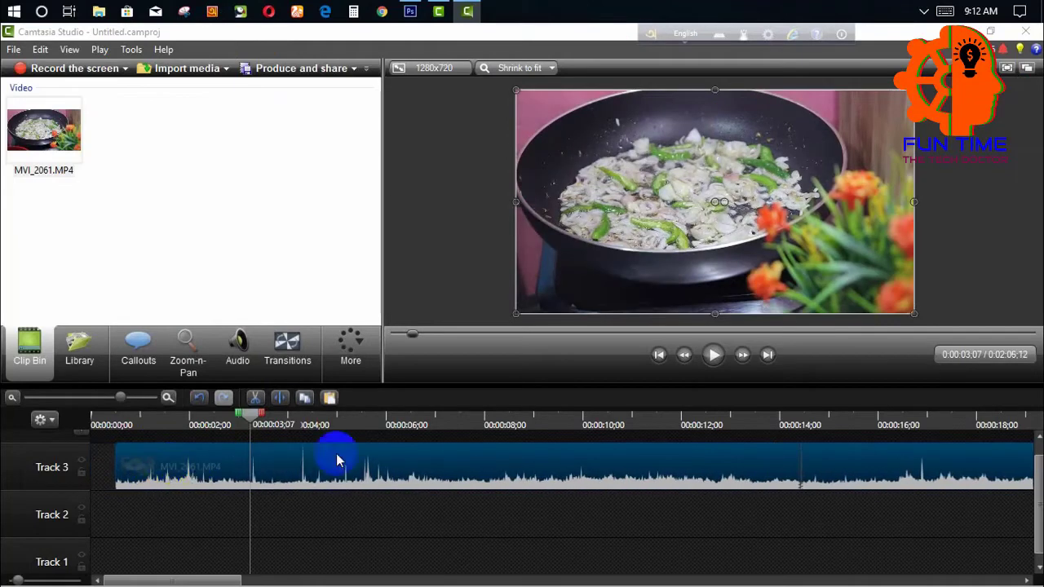
Split the Track 3 clip at 0:00:03;07 and shift the front piece to start at about 0:00:01;06
click(280, 402)
click(187, 473)
drag(185, 474, 241, 471)
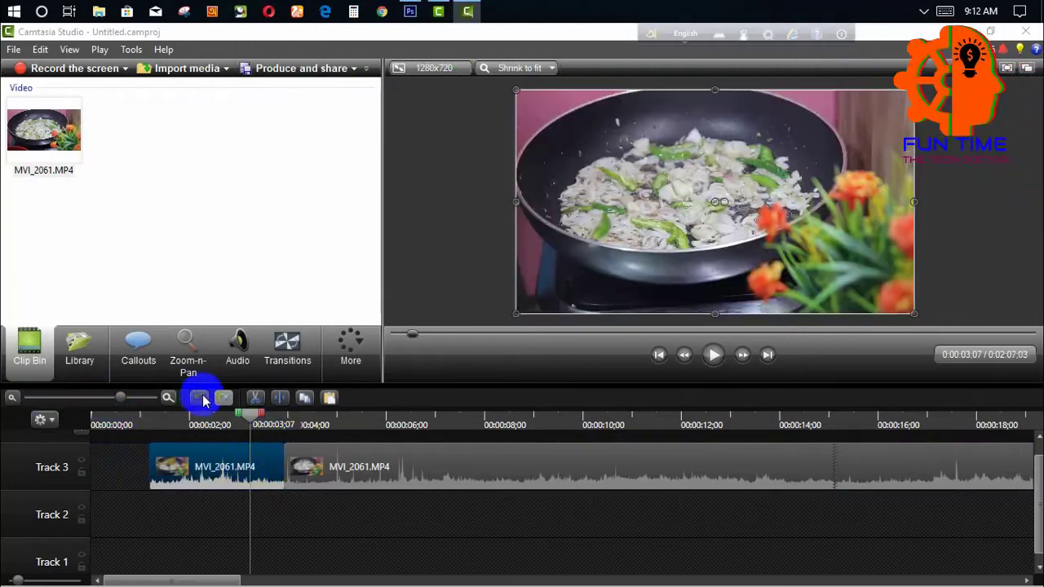
Undo the last moves of the split pieces on Track 3 so they sit together again
click(200, 400)
click(200, 400)
click(200, 400)
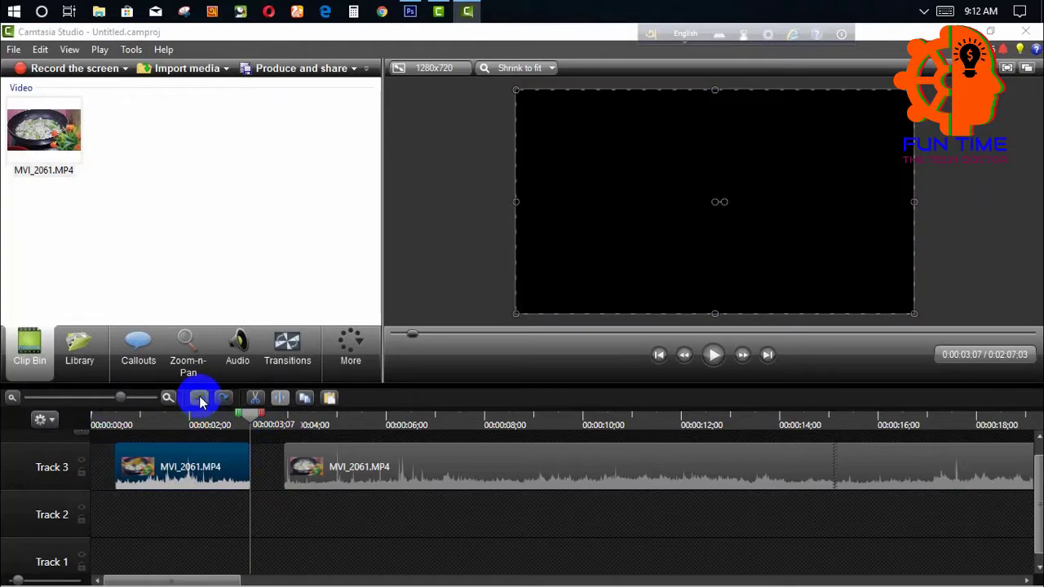
click(200, 400)
Select the timeline range from 0:00:01;22 to 0:00:03;24 across both Track 3 pieces and cut it out
drag(252, 420, 243, 415)
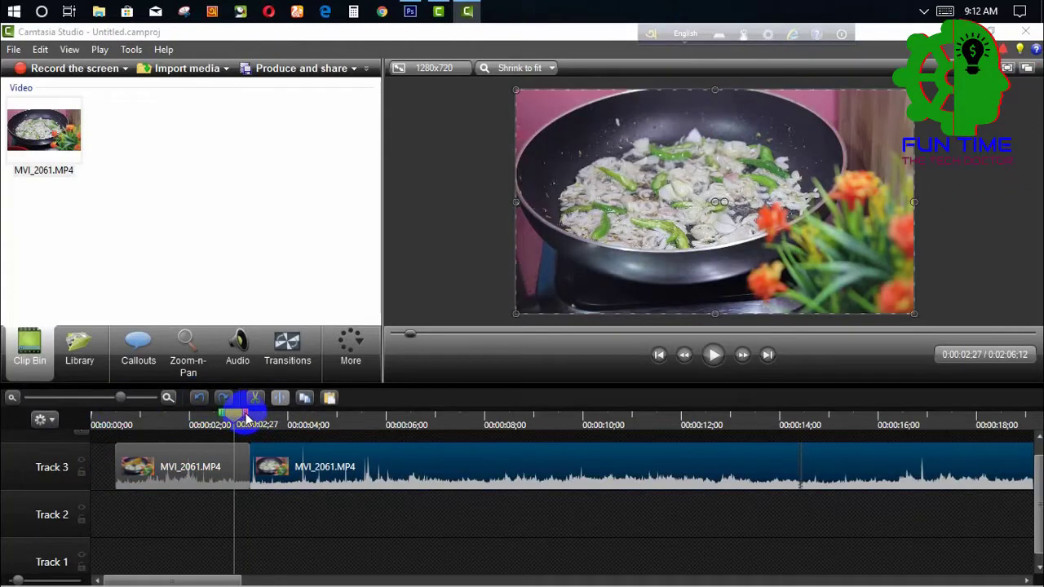
click(244, 413)
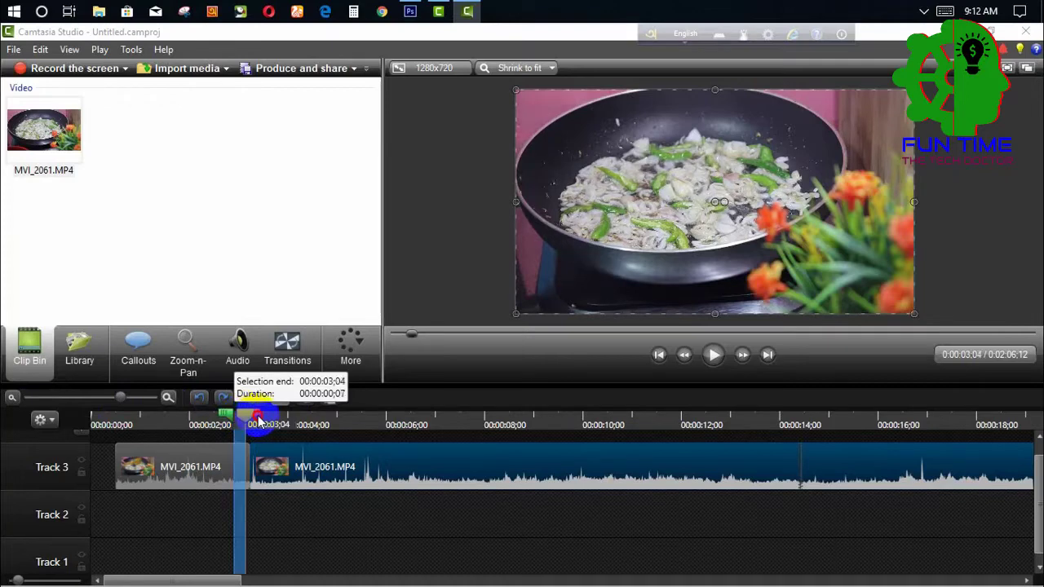
drag(221, 413, 177, 422)
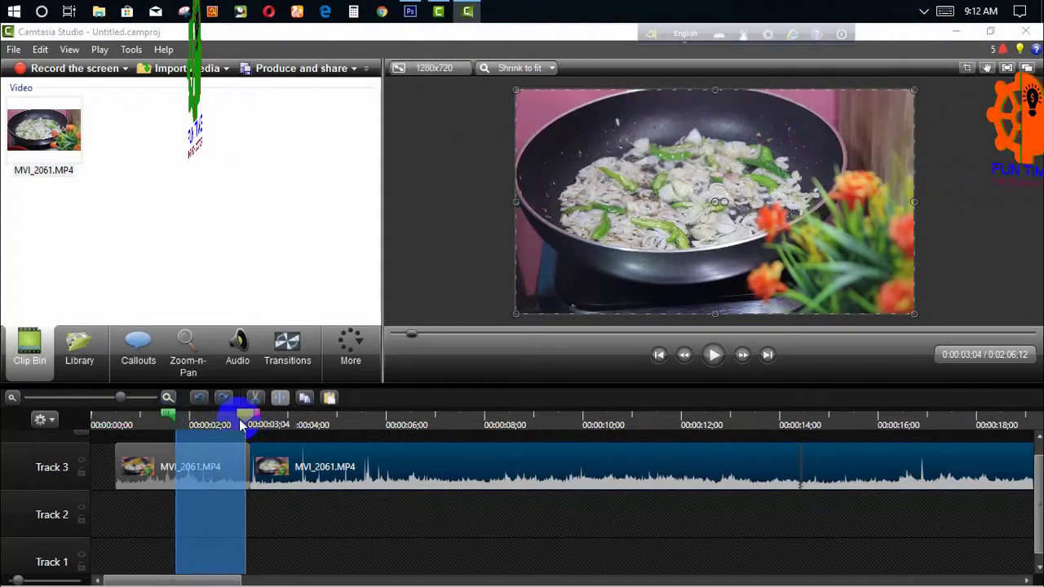
drag(253, 416, 292, 424)
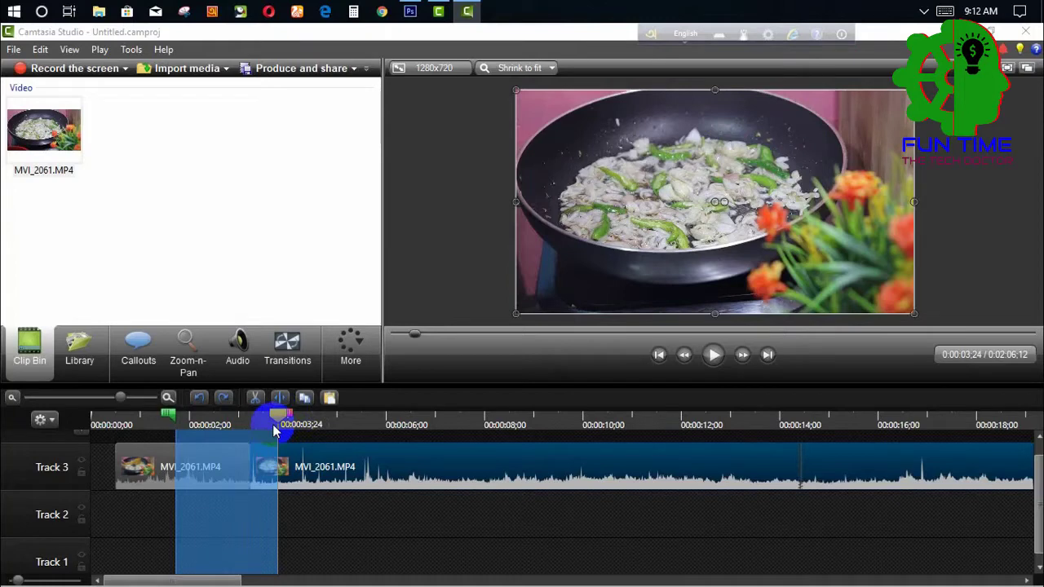
key(ctrl+x)
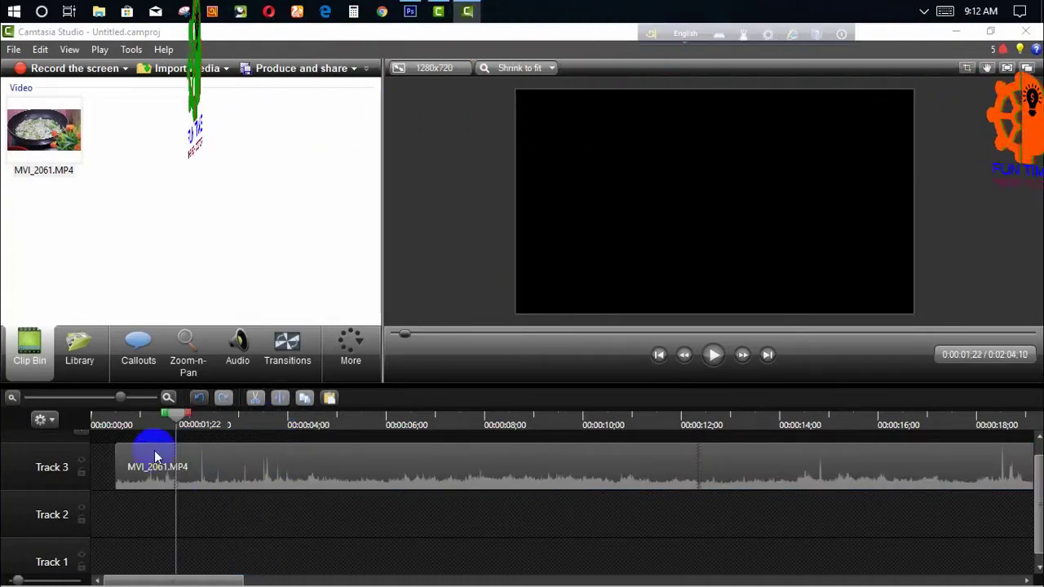
Scrub past the cut at 0:00:01;22 on Track 3 to review the join
drag(175, 414, 205, 421)
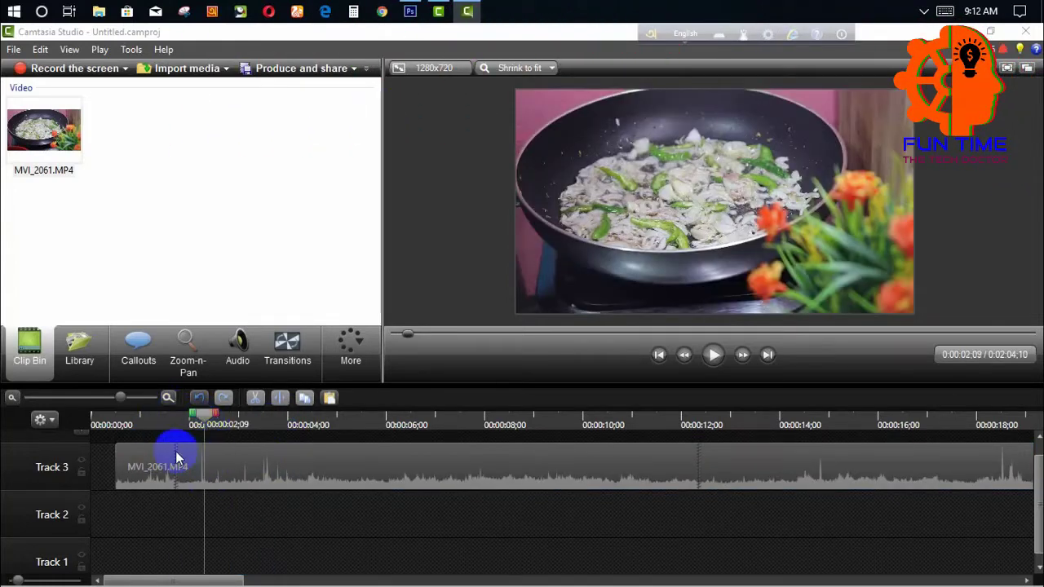
drag(192, 412, 263, 433)
click(238, 464)
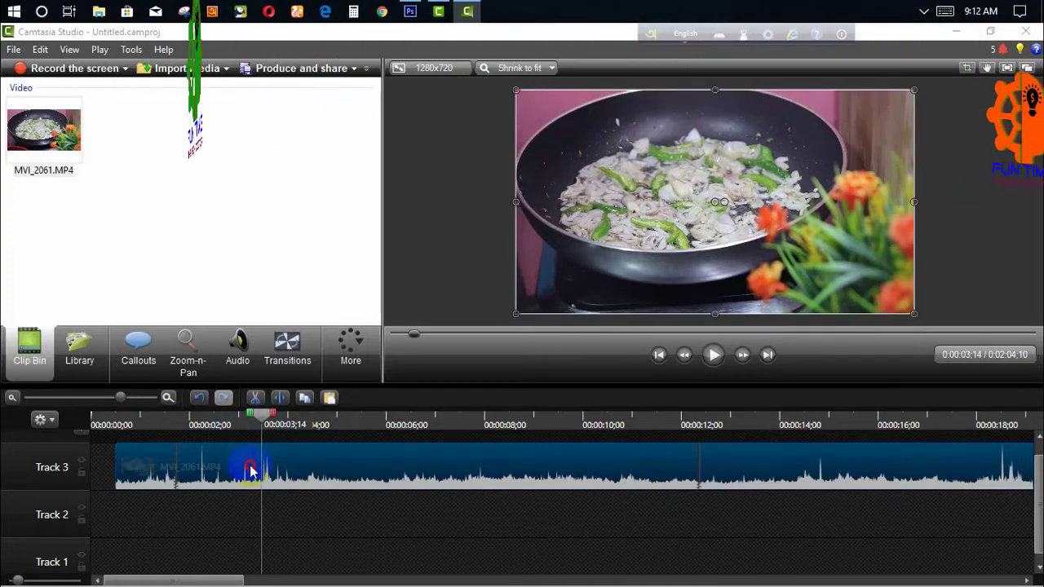
Add the Wheel transition to the start of the Track 3 clip and play it back from 0:00:00;15
click(288, 361)
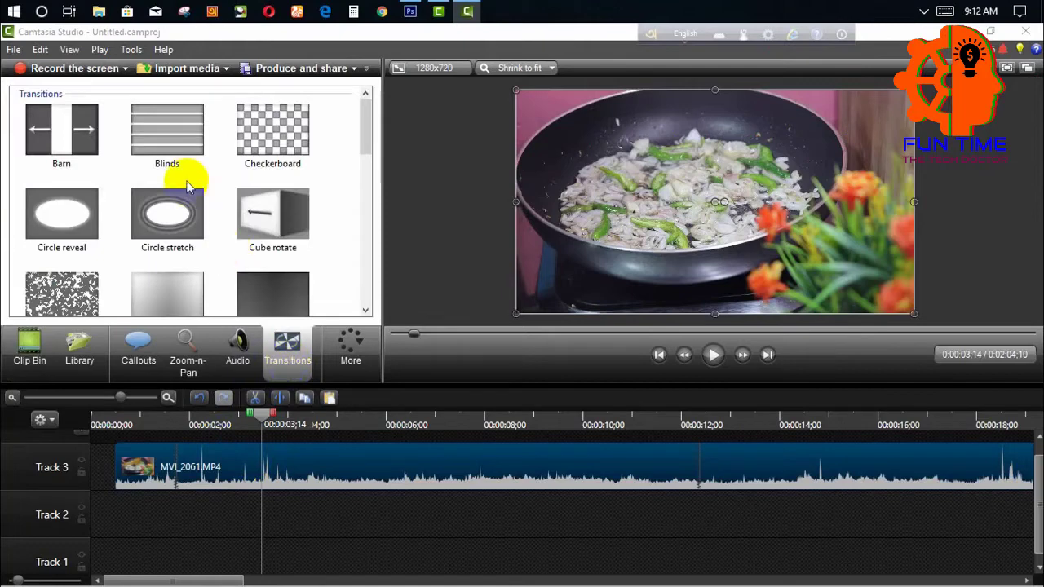
scroll(174, 206, down, 5)
scroll(175, 206, down, 3)
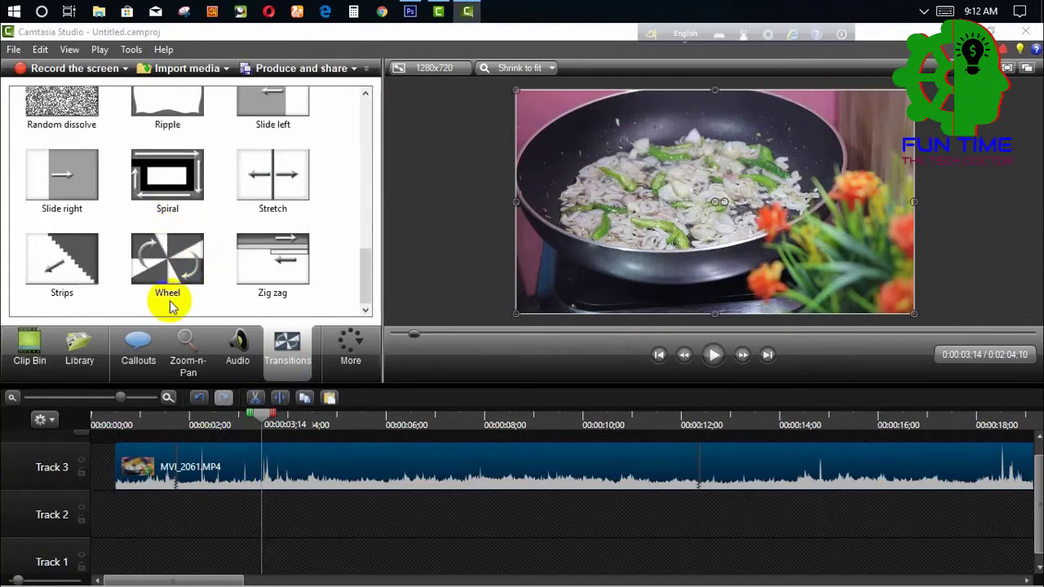
drag(159, 282, 118, 473)
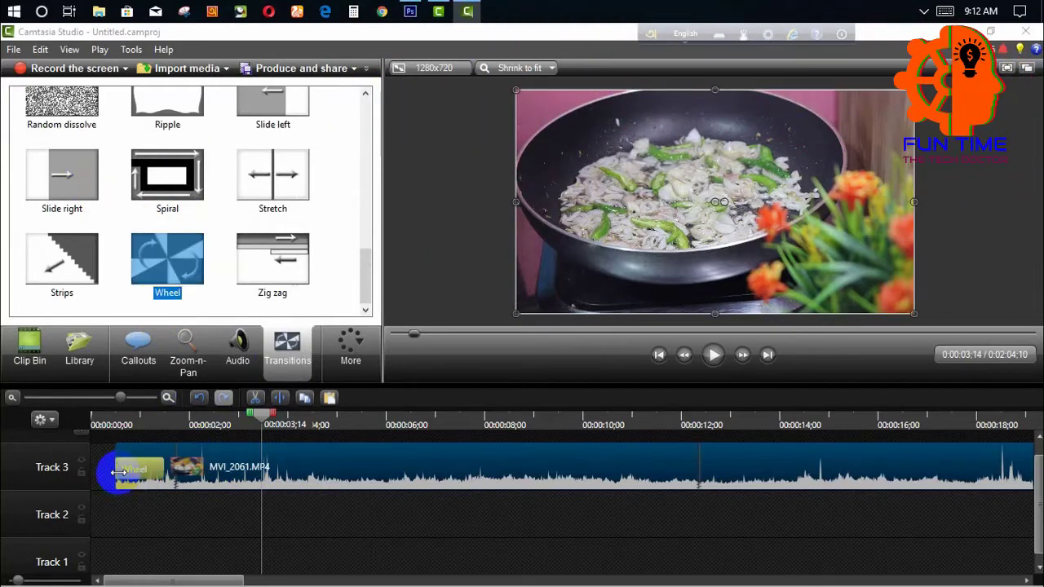
drag(260, 419, 116, 423)
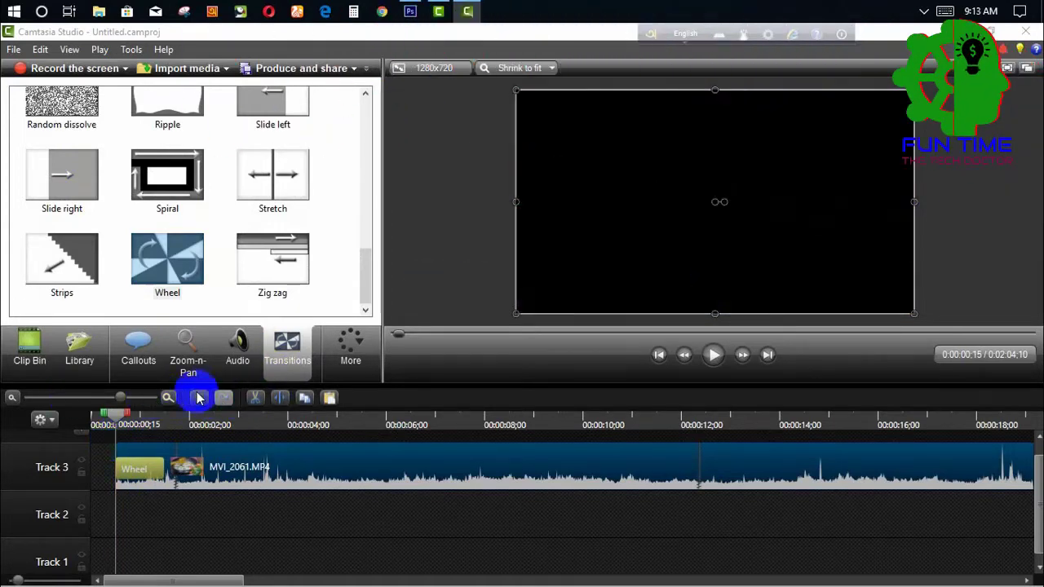
click(712, 356)
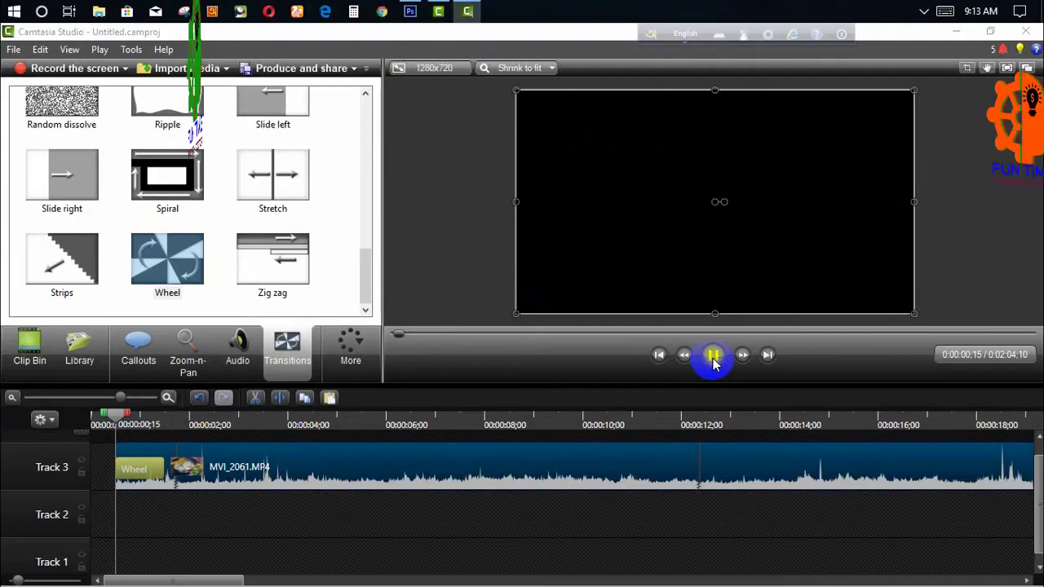
click(713, 356)
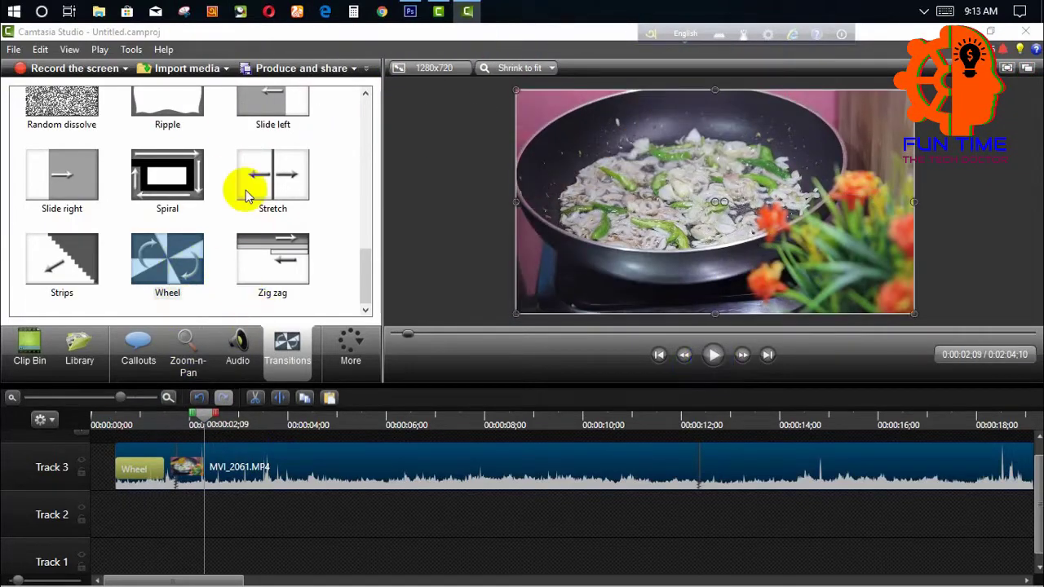
Replace the transition at the start of the Track 3 clip with Cube rotate and play it back
scroll(247, 192, up, 2)
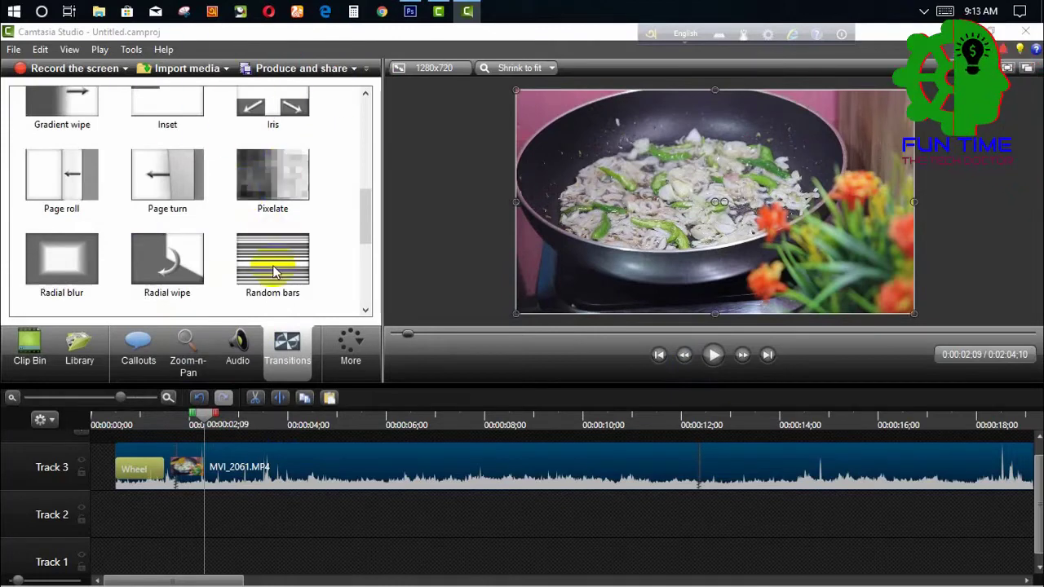
scroll(274, 272, up, 3)
drag(265, 202, 124, 481)
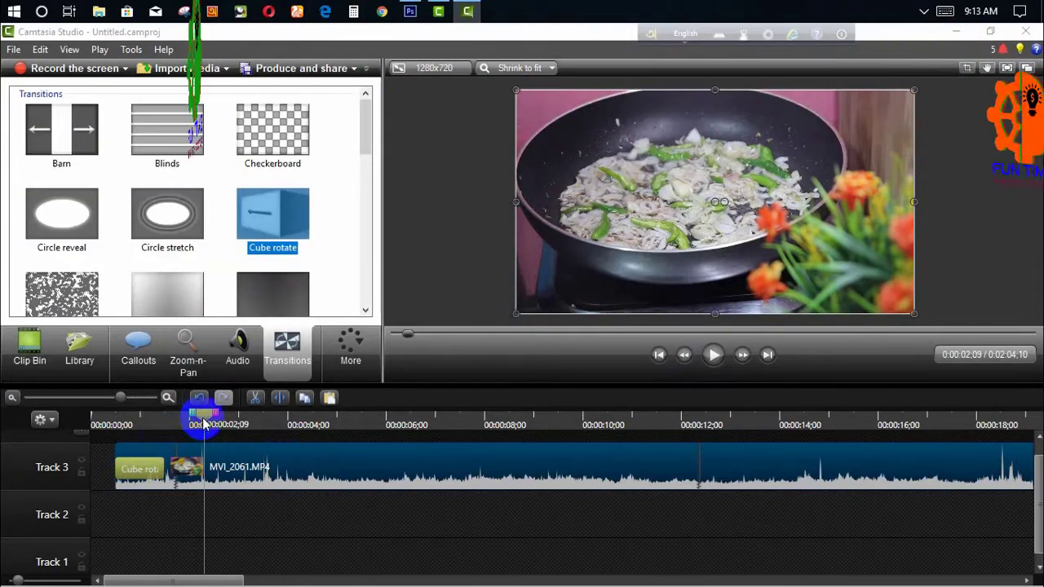
drag(205, 419, 120, 435)
click(692, 355)
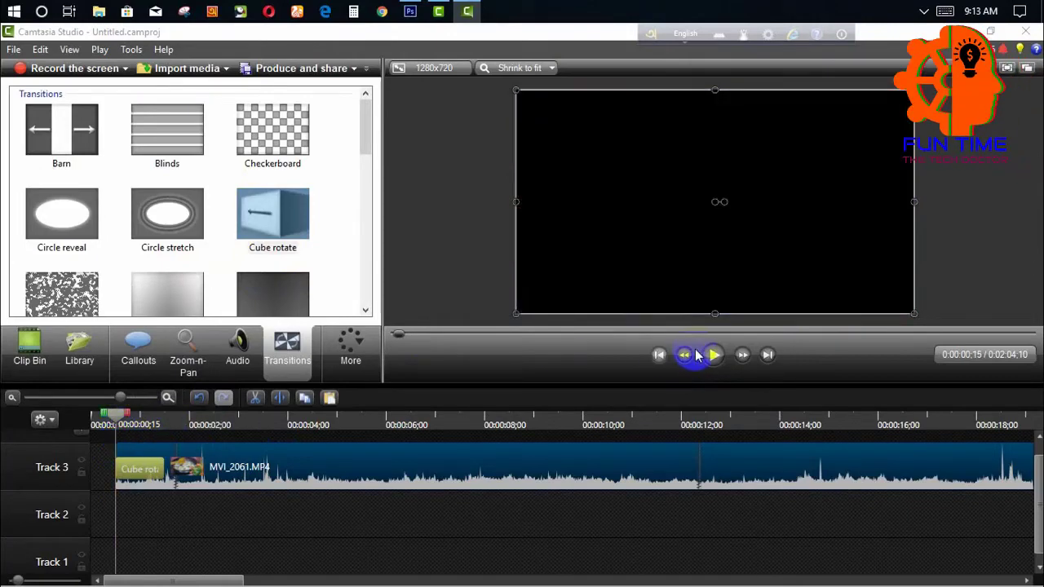
click(716, 356)
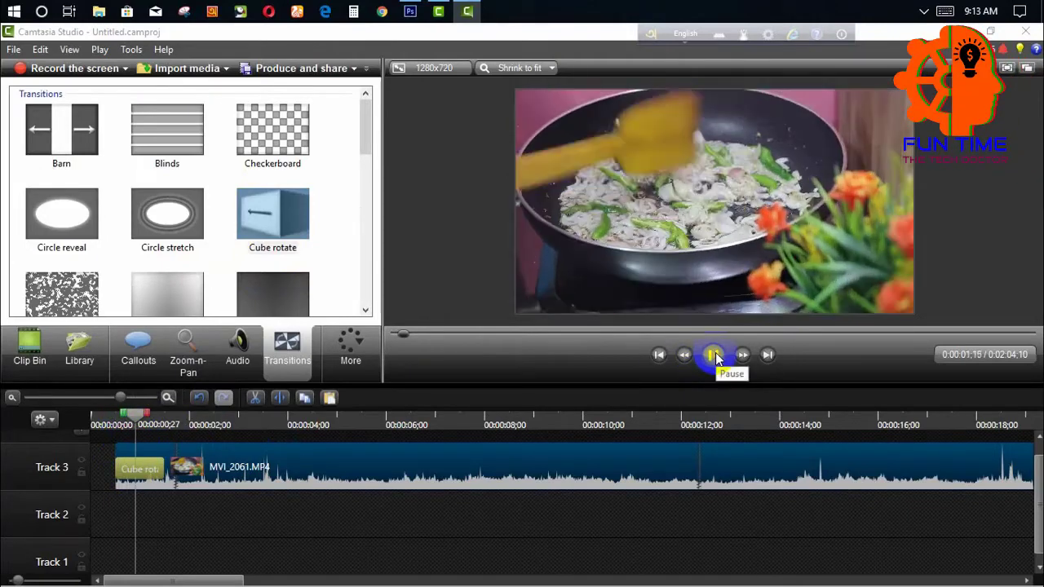
Replace the opening transition on the Track 3 clip with Checkerboard and play it back from the clip's start
drag(250, 128, 139, 472)
click(318, 421)
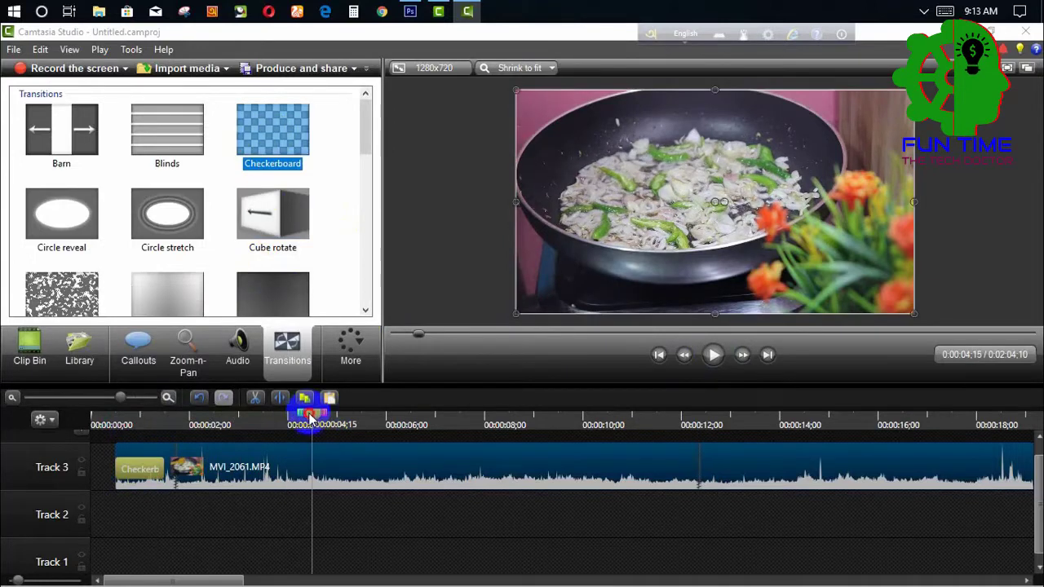
drag(310, 418, 122, 443)
click(713, 356)
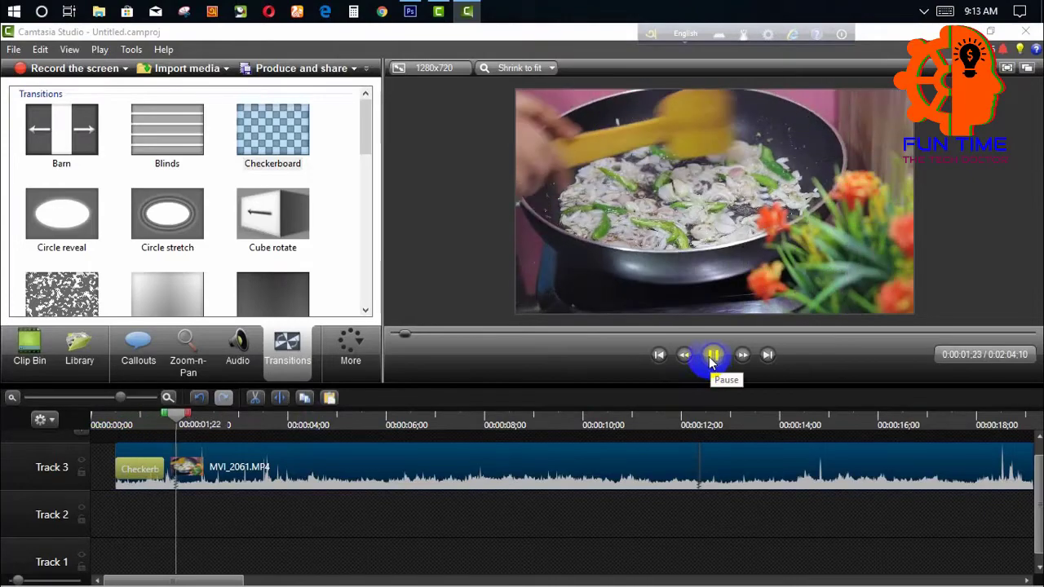
click(703, 371)
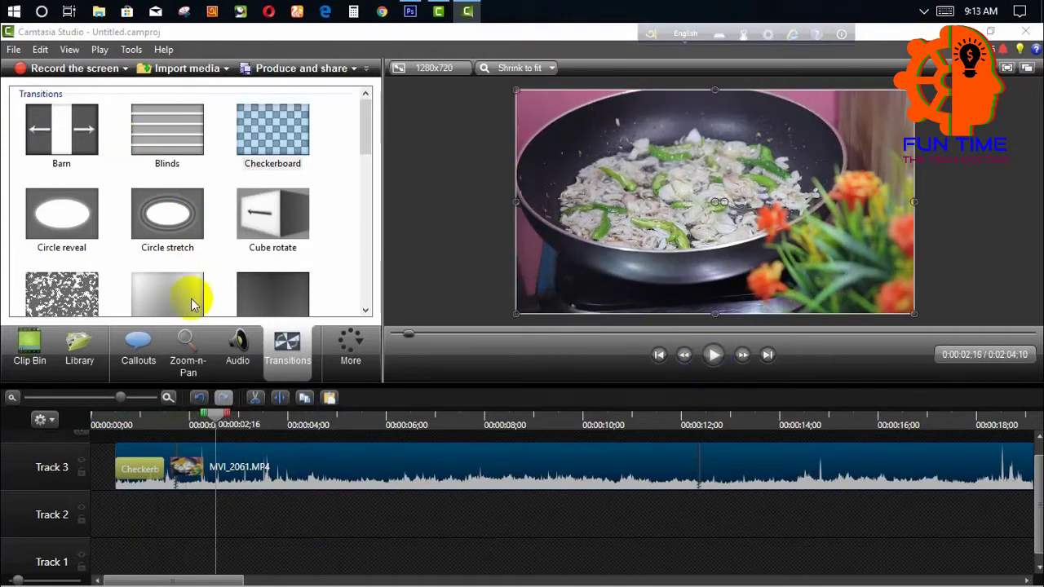
Open the audio editing options and shift the Track 3 clip to the very start of the timeline
click(238, 347)
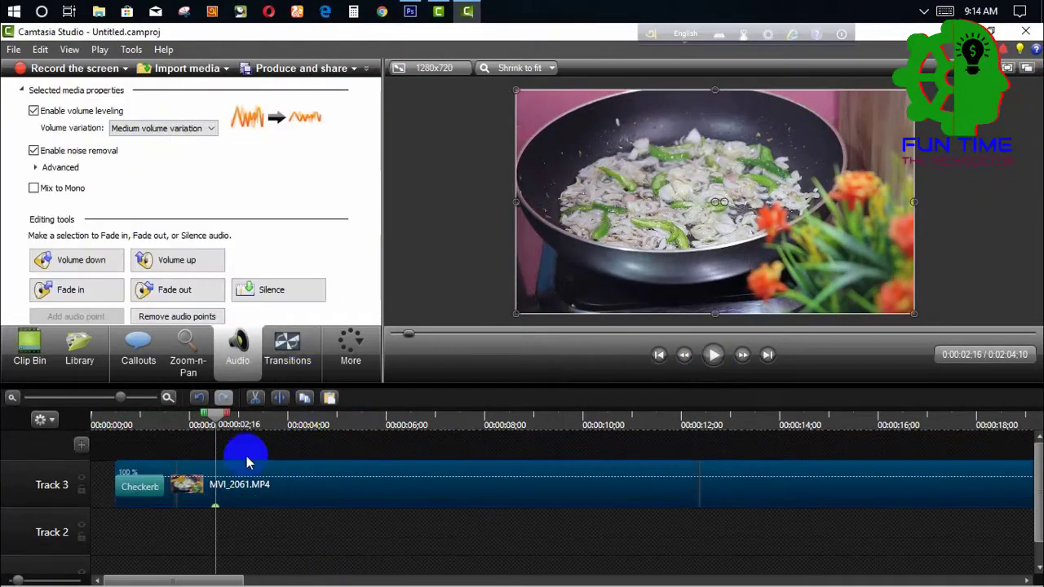
click(251, 506)
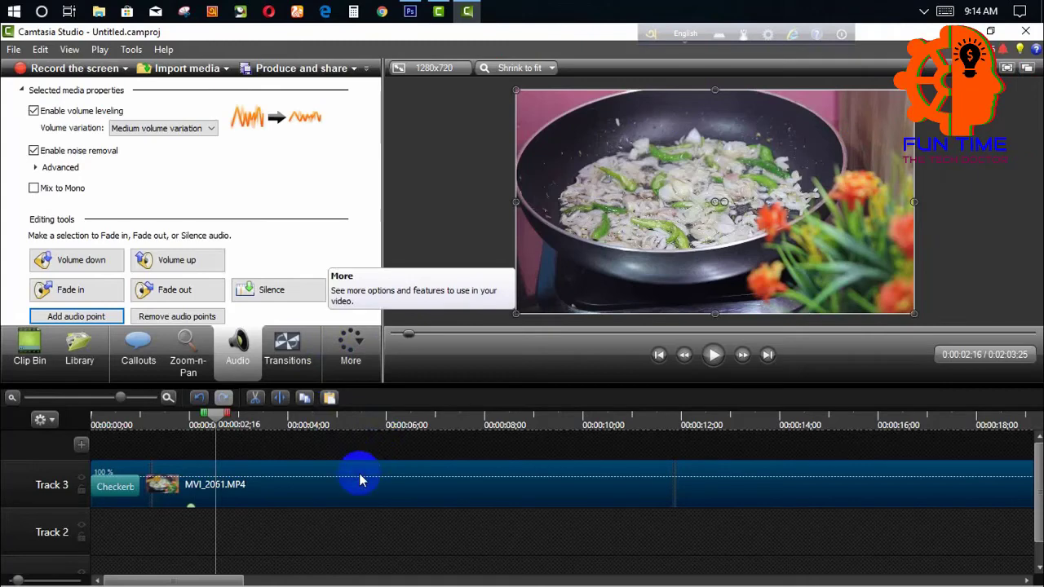
Start recording a voice narration from the beginning of the timeline at 0:00:00;00
click(347, 371)
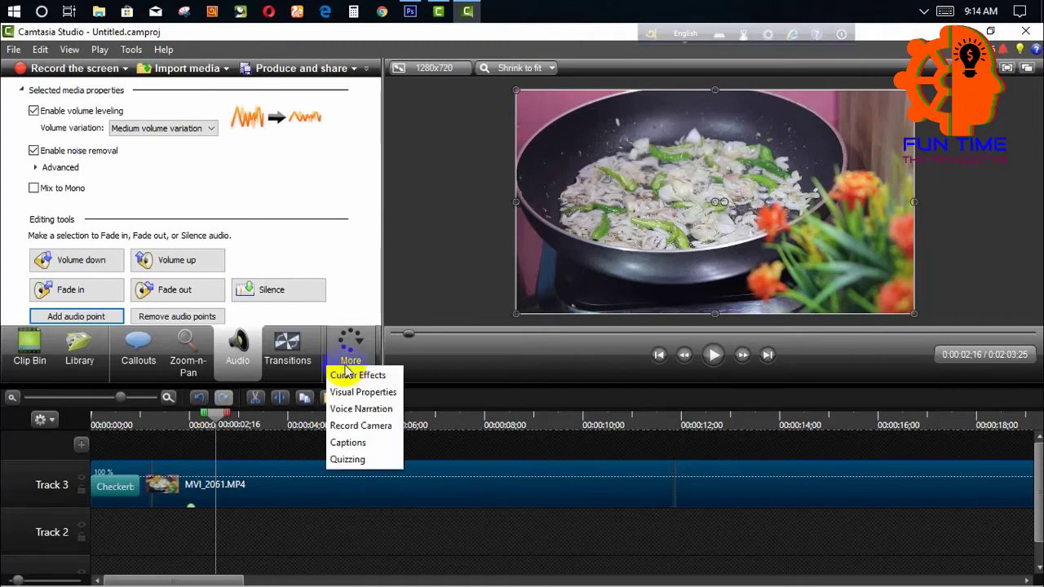
click(361, 411)
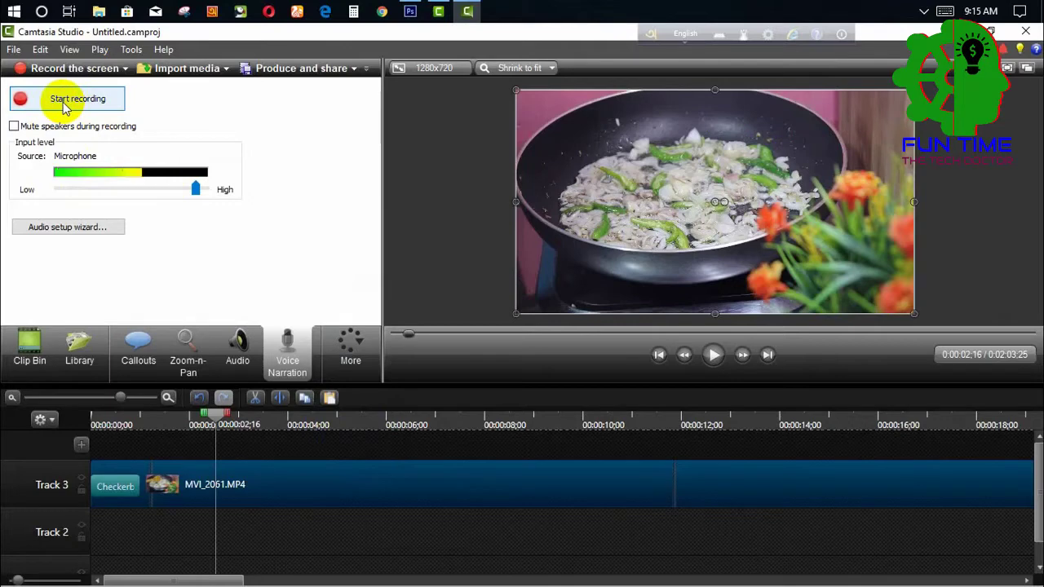
drag(217, 414, 84, 415)
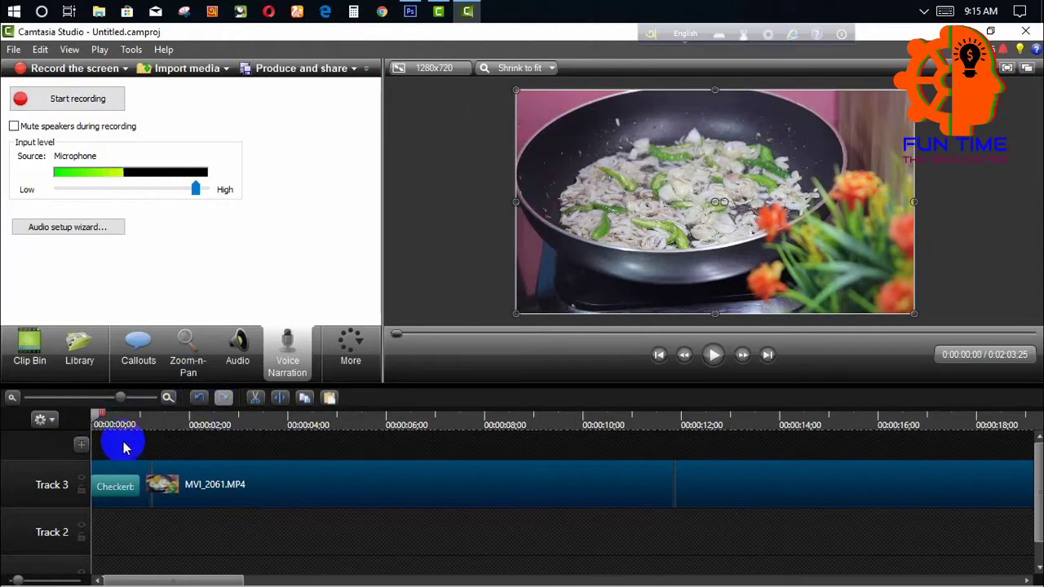
click(81, 103)
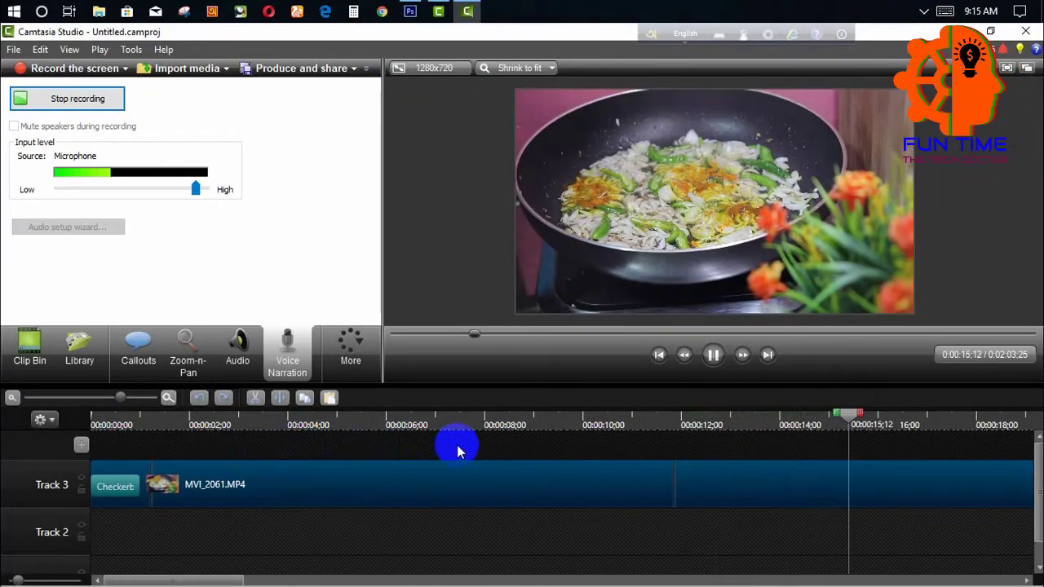
Stop the voice recording and save the narration as the WAV file ",.m," in the bajar blog folder
click(90, 101)
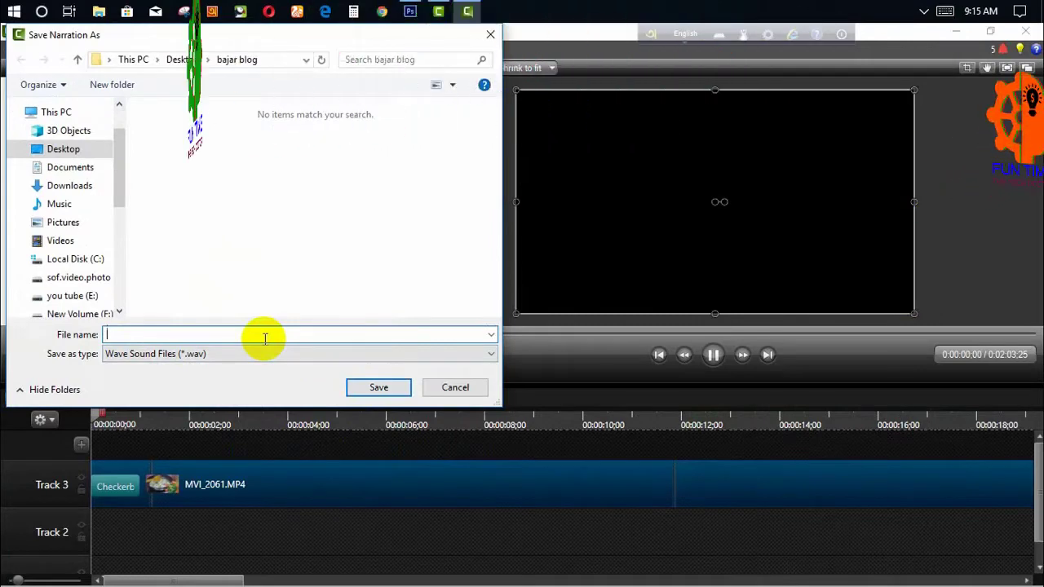
text(,.m,)
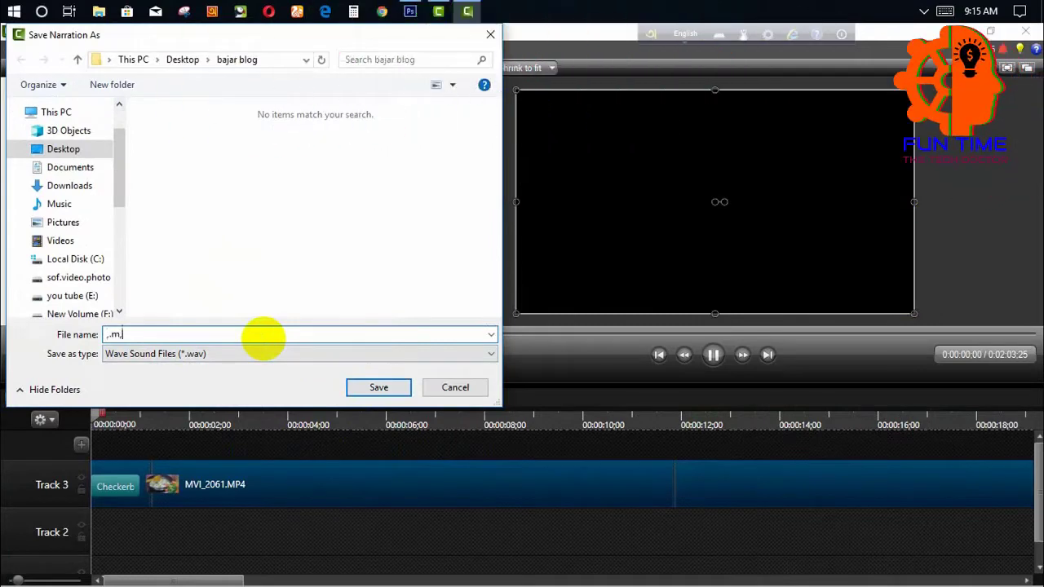
click(378, 388)
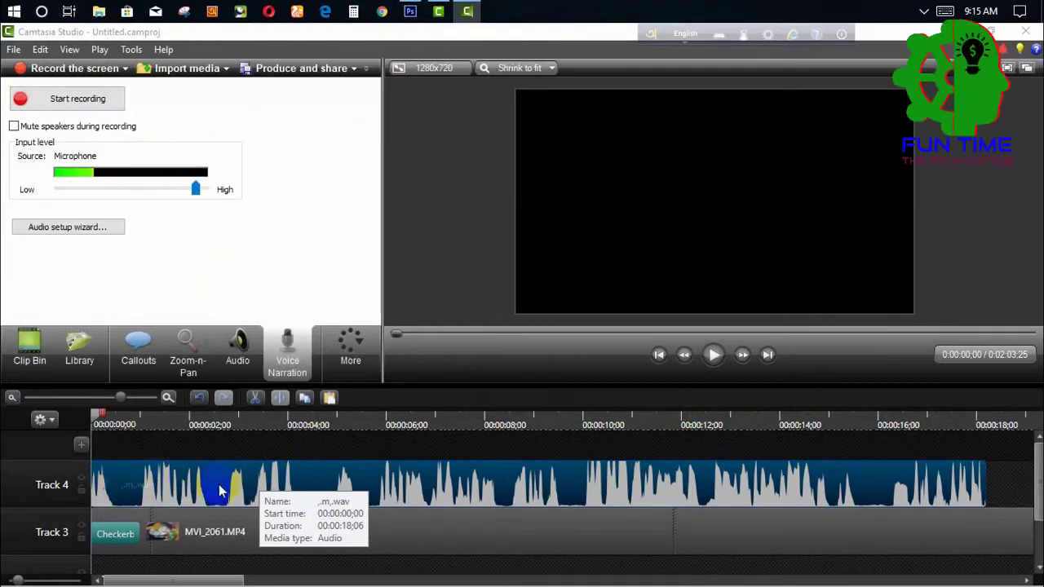
Select the range from 0:00:00;14 to 0:00:01;00 and cut it from the narration and video tracks
click(99, 430)
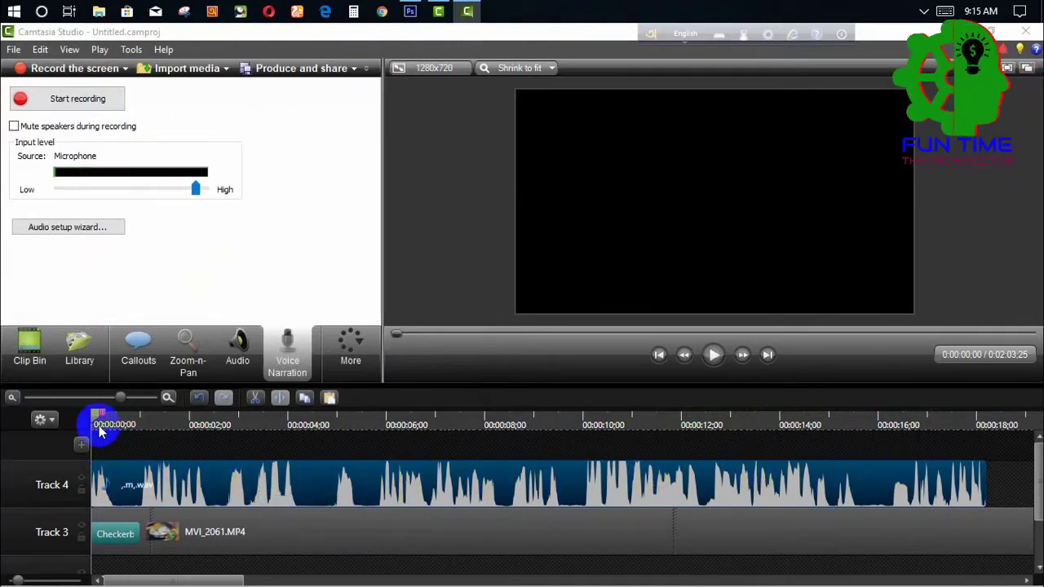
drag(96, 416, 118, 435)
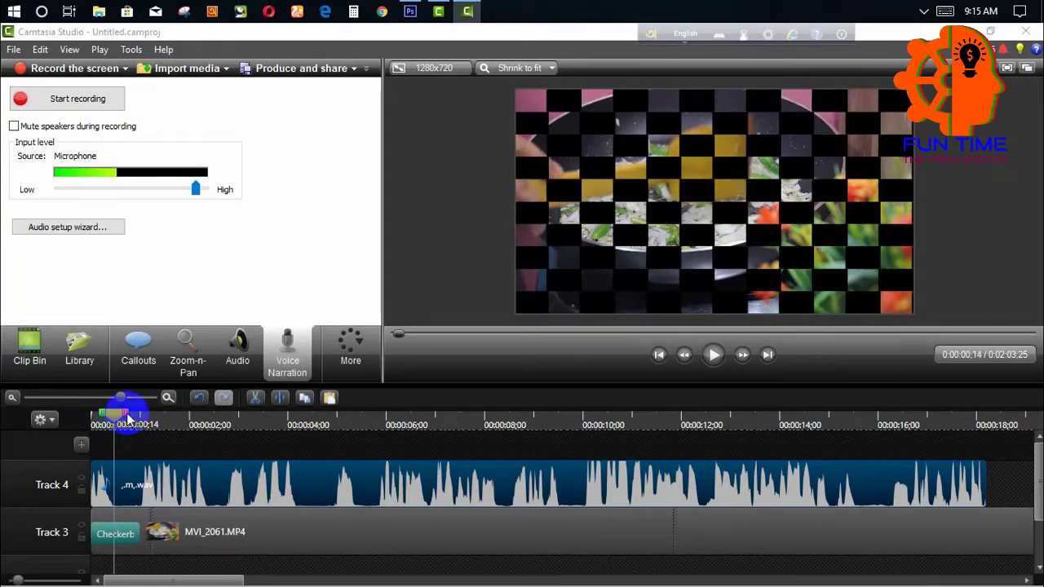
drag(128, 417, 144, 418)
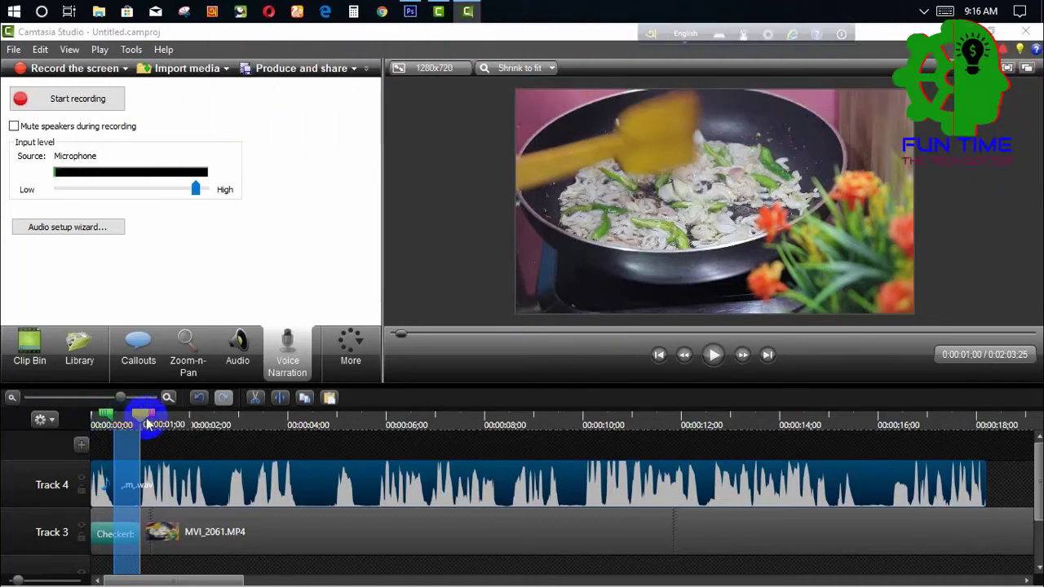
key(ctrl+x)
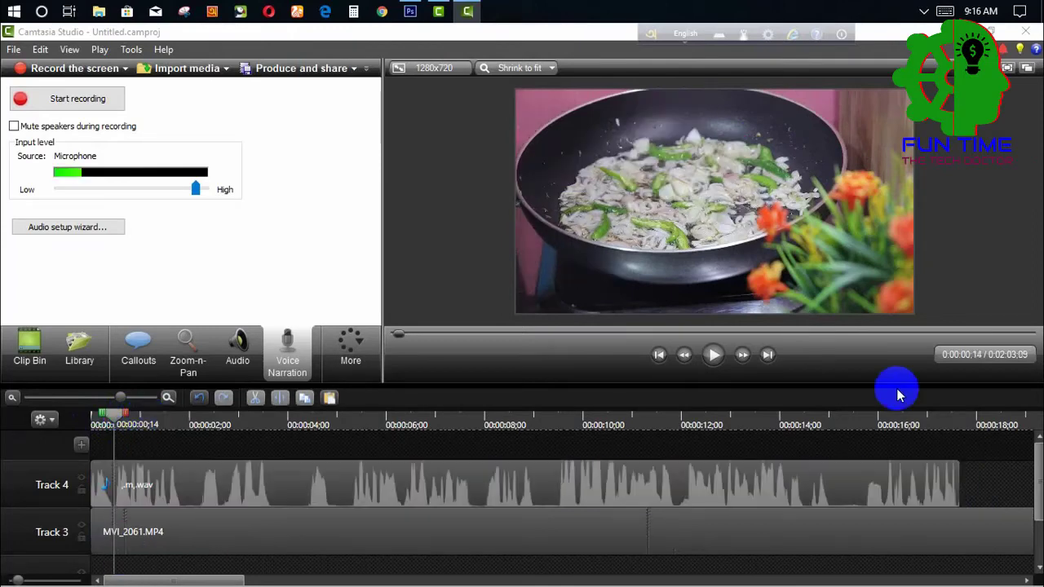
Cut the ranges starting at 0:00:01;25, 0:00:02;09 (to 0:00:04;01) and 0:00:02;22 (to 0:00:03;04) from the narration and video tracks
mouse_move(114, 418)
mouse_down()
mouse_move(81, 422)
mouse_move(181, 428)
mouse_move(121, 434)
mouse_move(173, 437)
mouse_move(187, 419)
mouse_move(205, 421)
mouse_up()
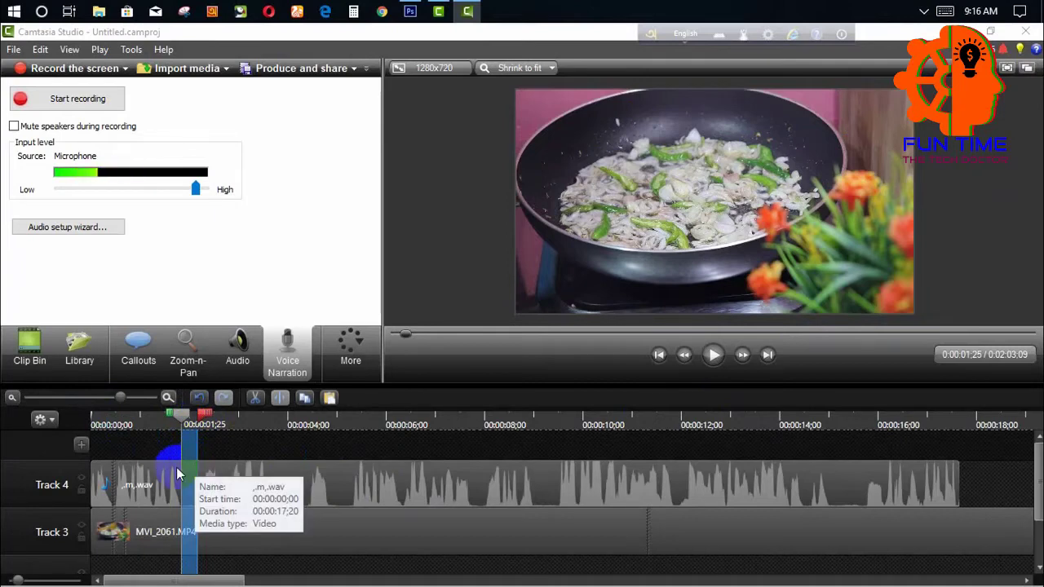
key(ctrl+x)
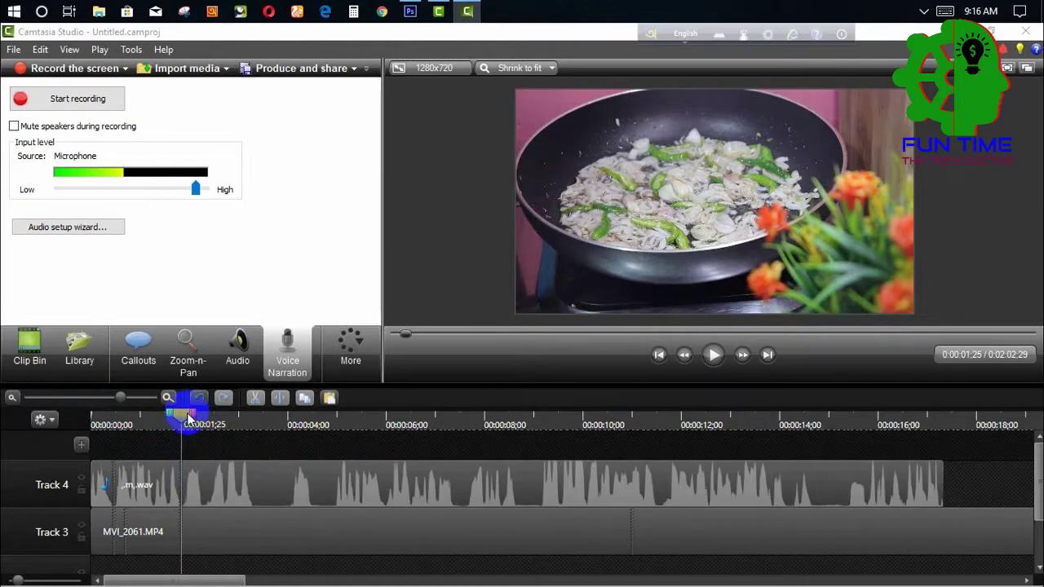
drag(217, 415, 288, 438)
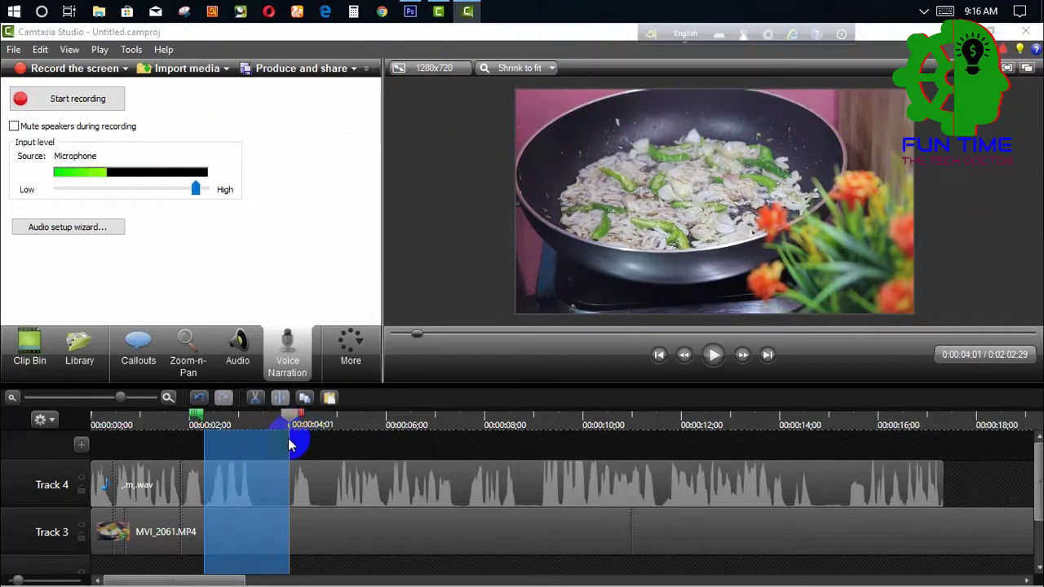
key(Delete)
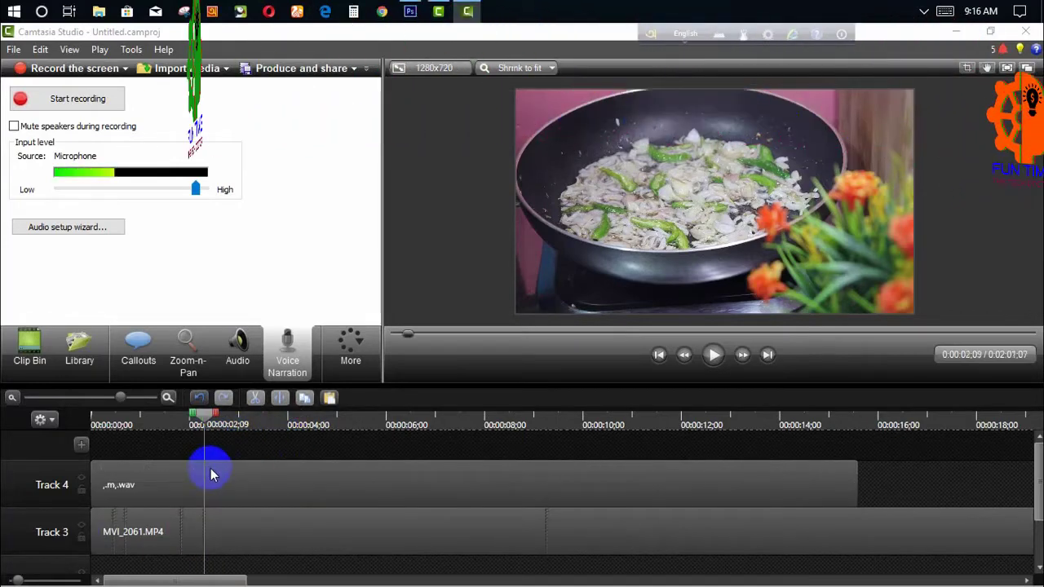
drag(204, 422, 242, 432)
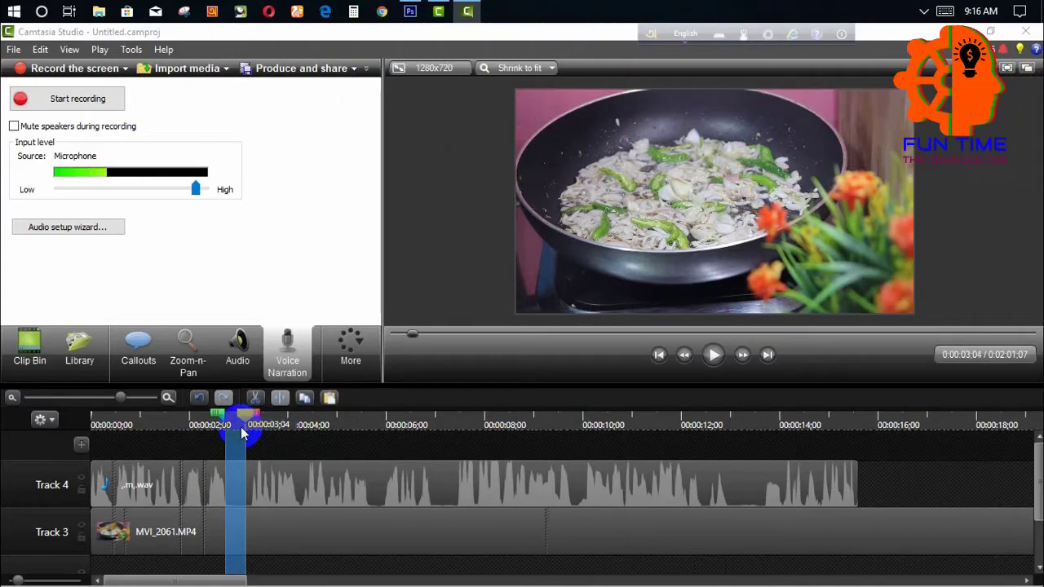
key(ctrl+x)
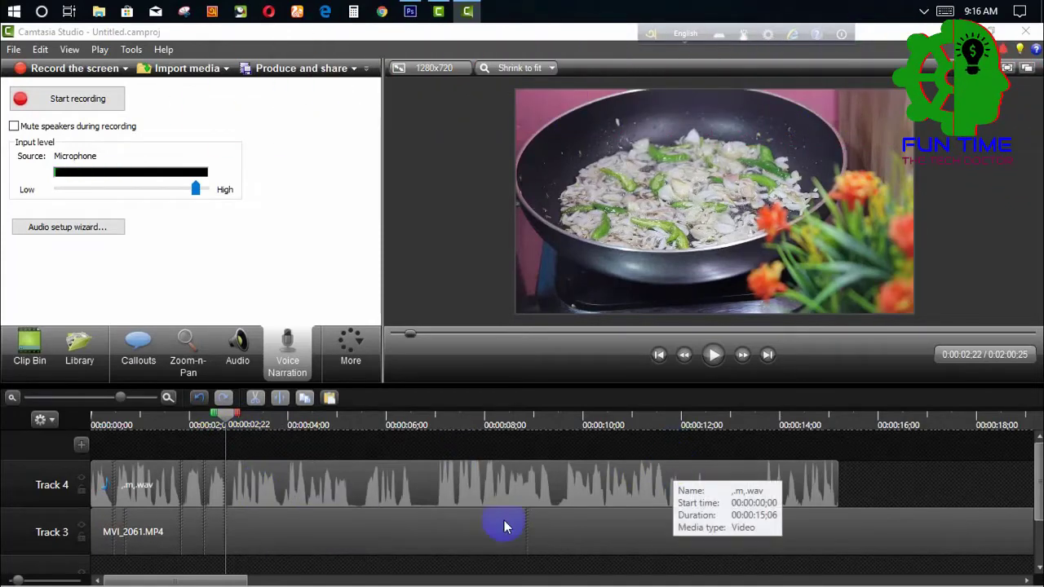
Switch to the open Camtasia untitled project, import MVI_2064.MP4 from the bajar blog folder and place it at the start of Track 2
click(439, 15)
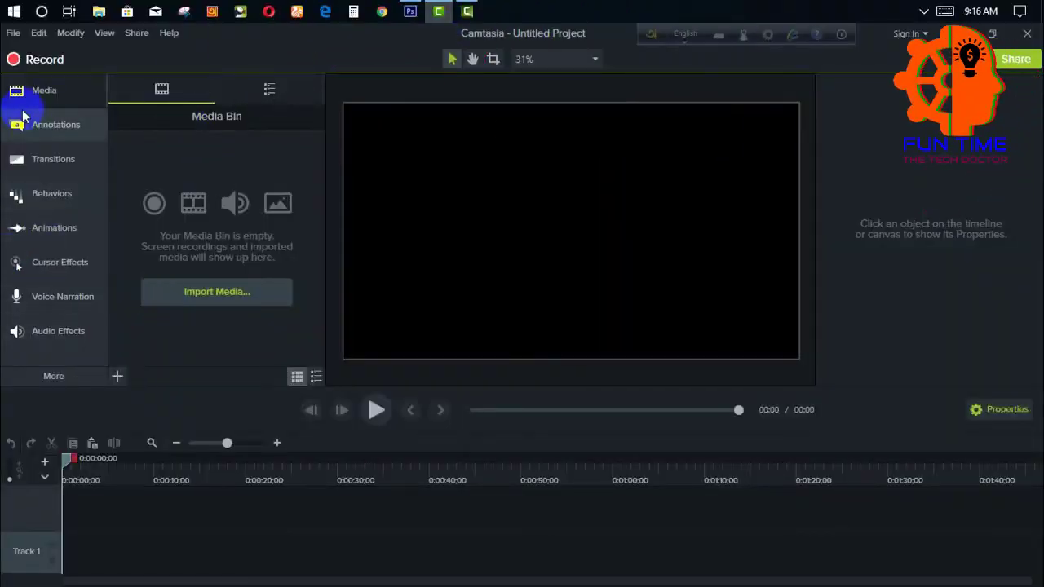
click(119, 378)
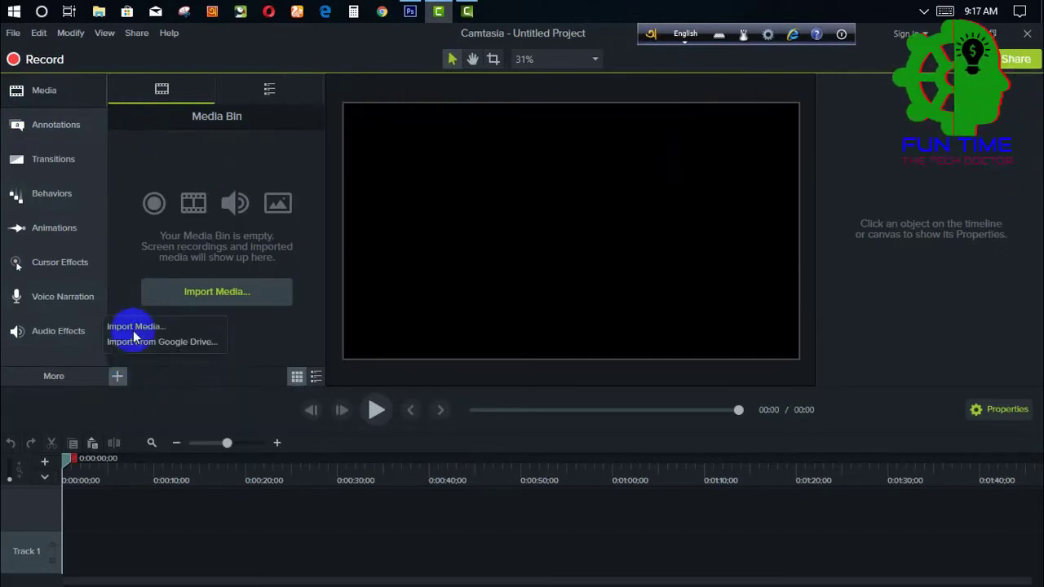
click(135, 325)
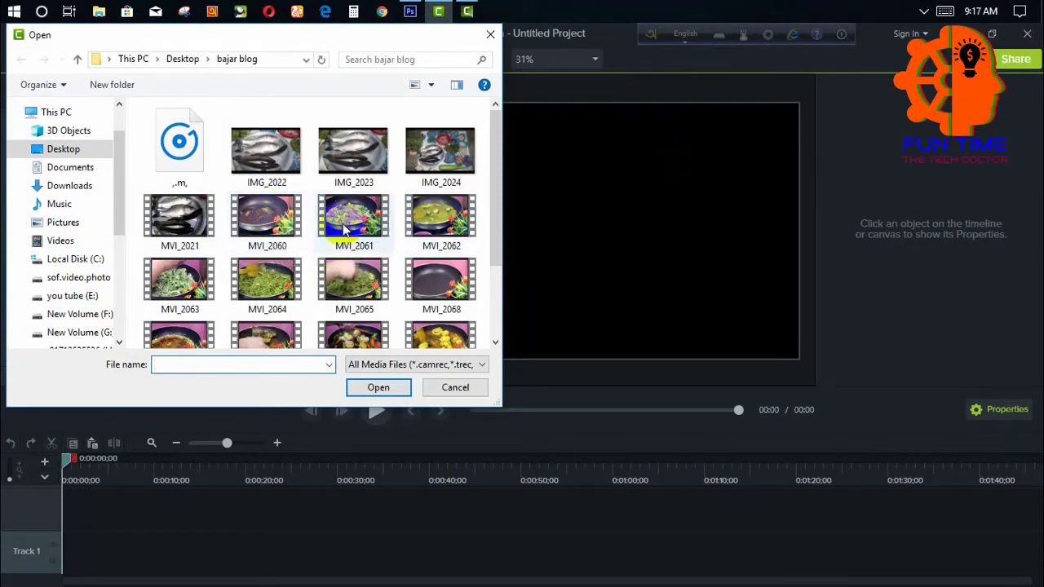
double_click(264, 278)
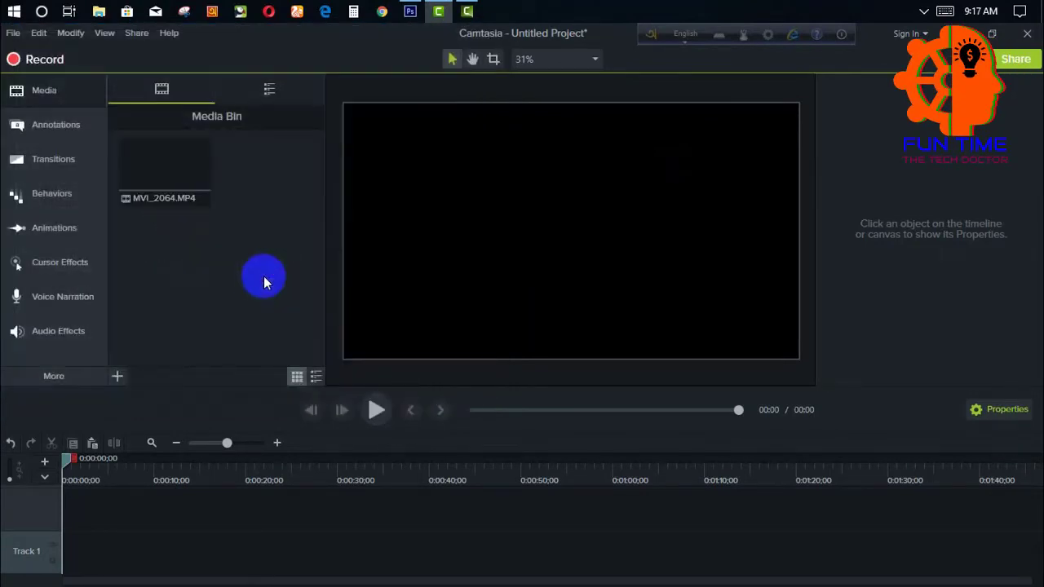
drag(163, 172, 52, 504)
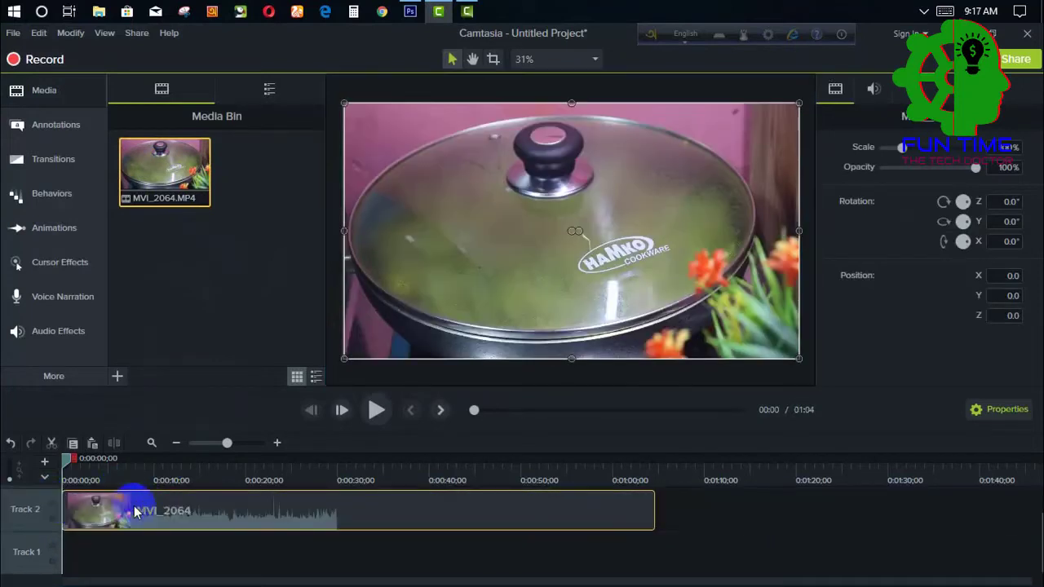
Cut a section of about 6 seconds, ending at 0:00:14;20, out of the MVI_2064 clip
drag(64, 462, 209, 467)
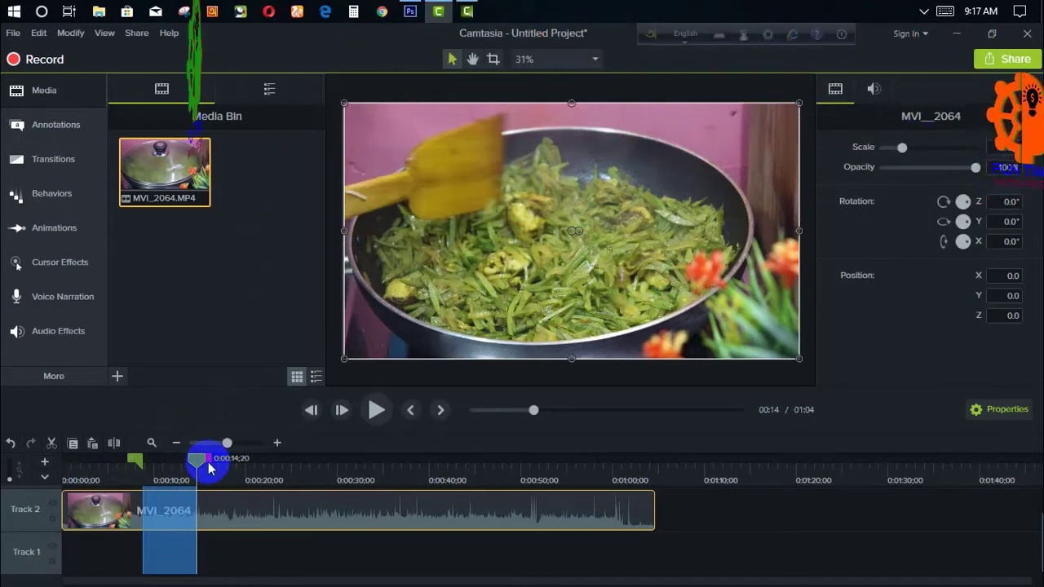
key(ctrl+x)
Remove the part of the clip before 0:00:08;00 by splitting it there, and shift the remainder to the start of the timeline
drag(164, 471, 135, 459)
click(105, 506)
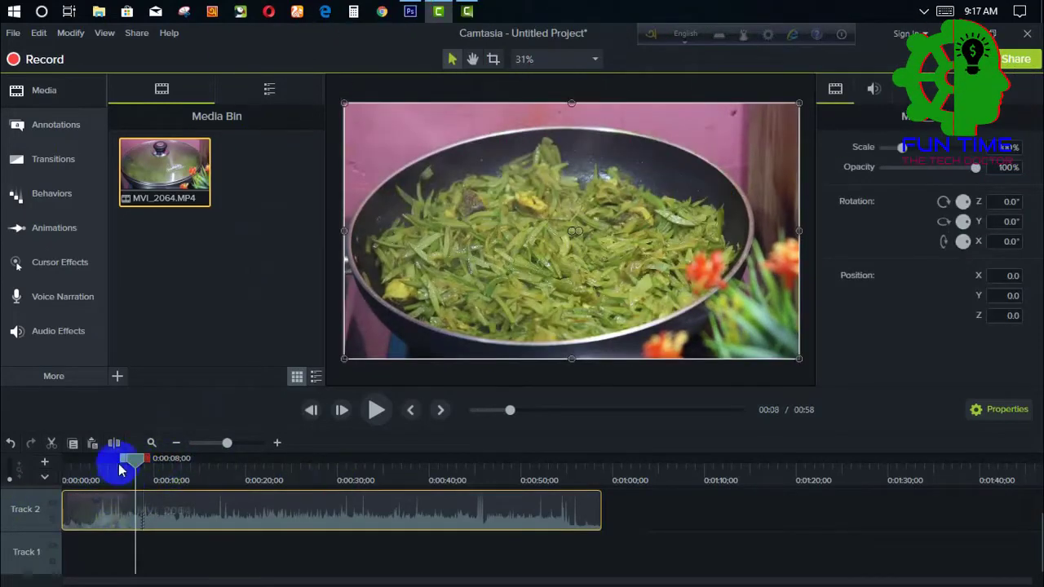
click(115, 445)
right_click(99, 502)
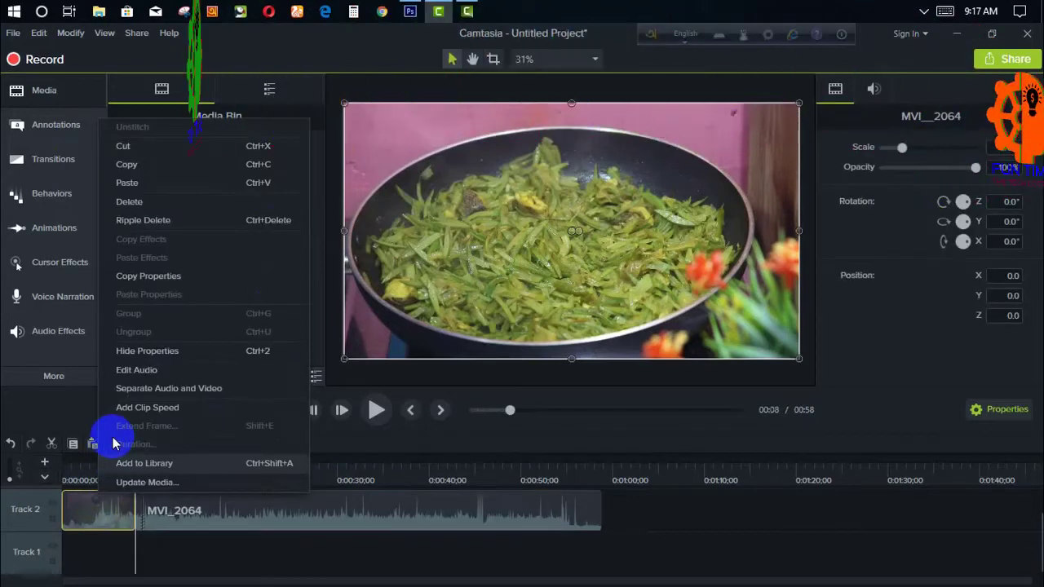
click(136, 213)
drag(256, 503, 98, 515)
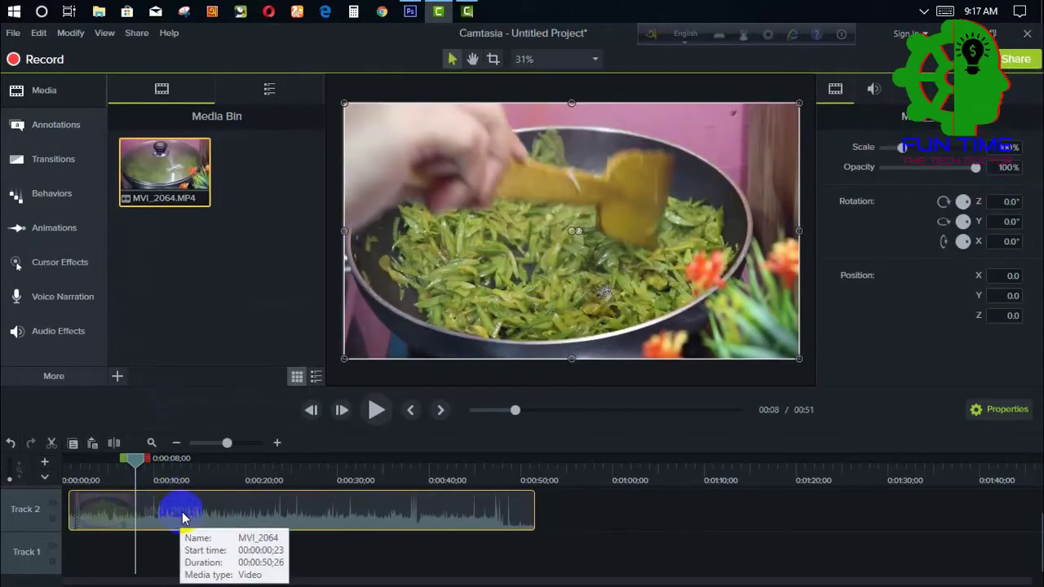
drag(182, 517, 175, 518)
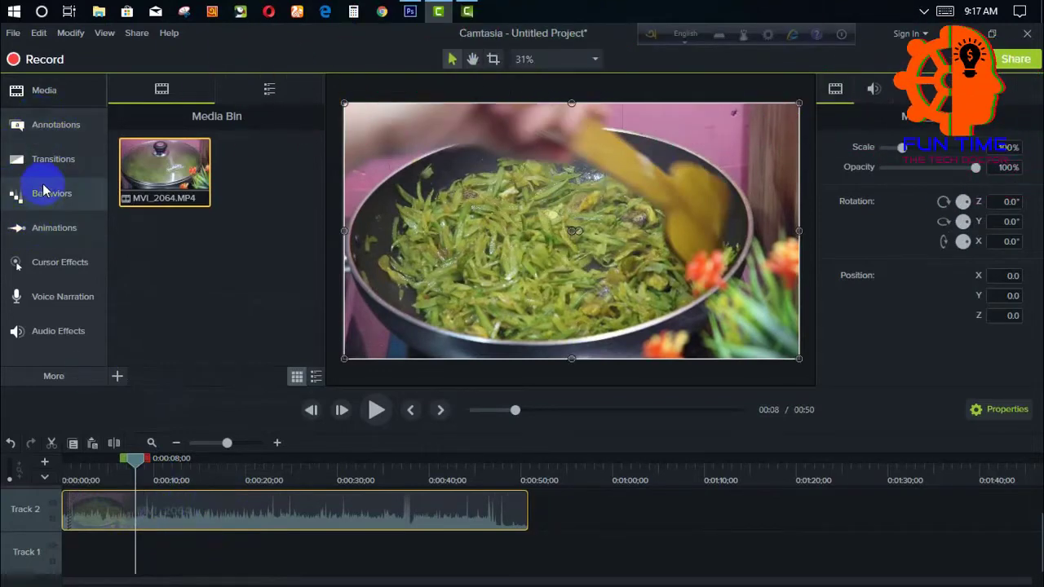
Move the clip to start at about 0:00:04;08 and add the Circle stretch transition to its beginning
click(45, 127)
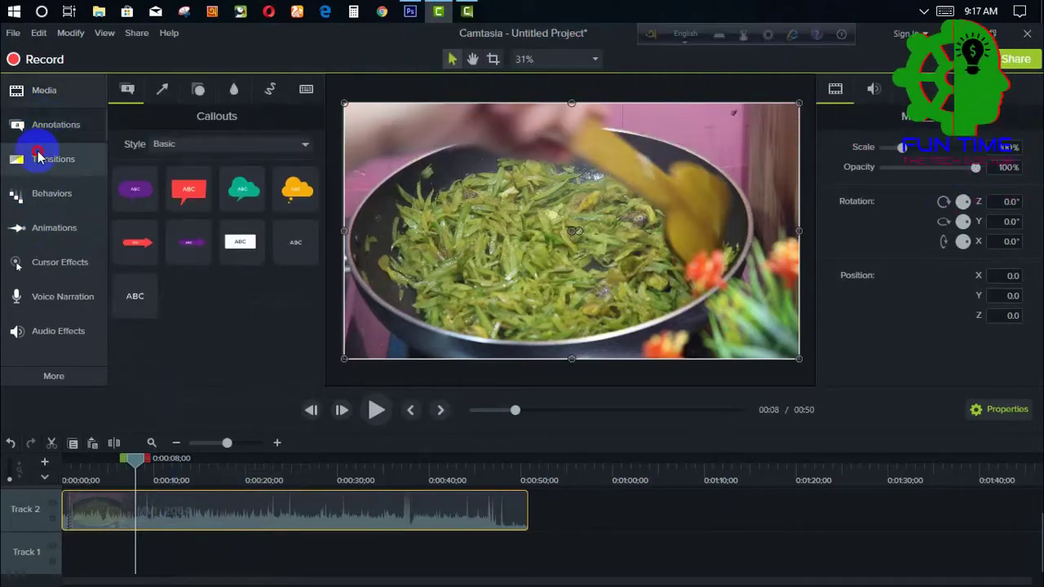
click(39, 158)
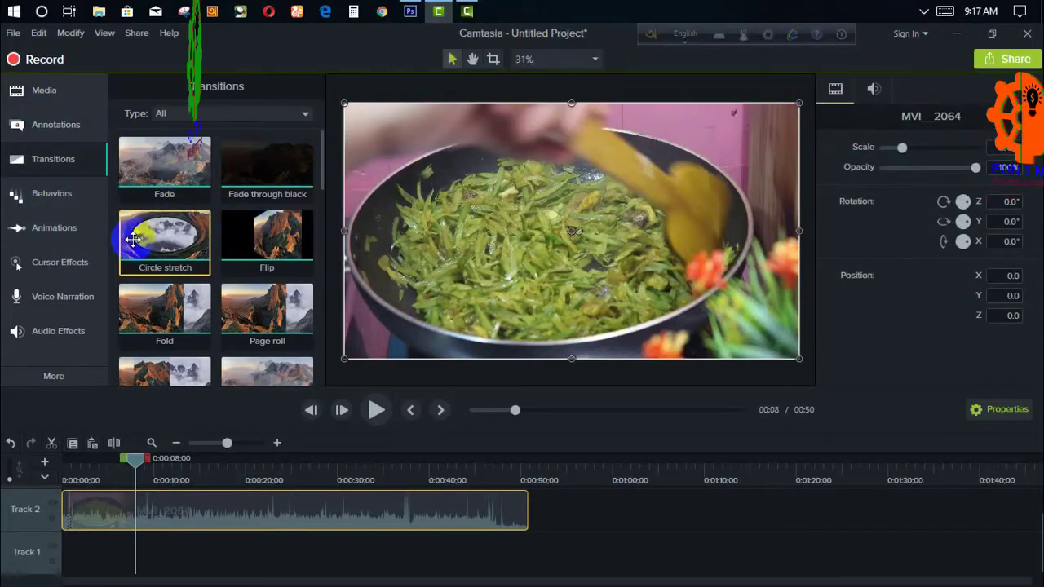
drag(176, 511, 211, 491)
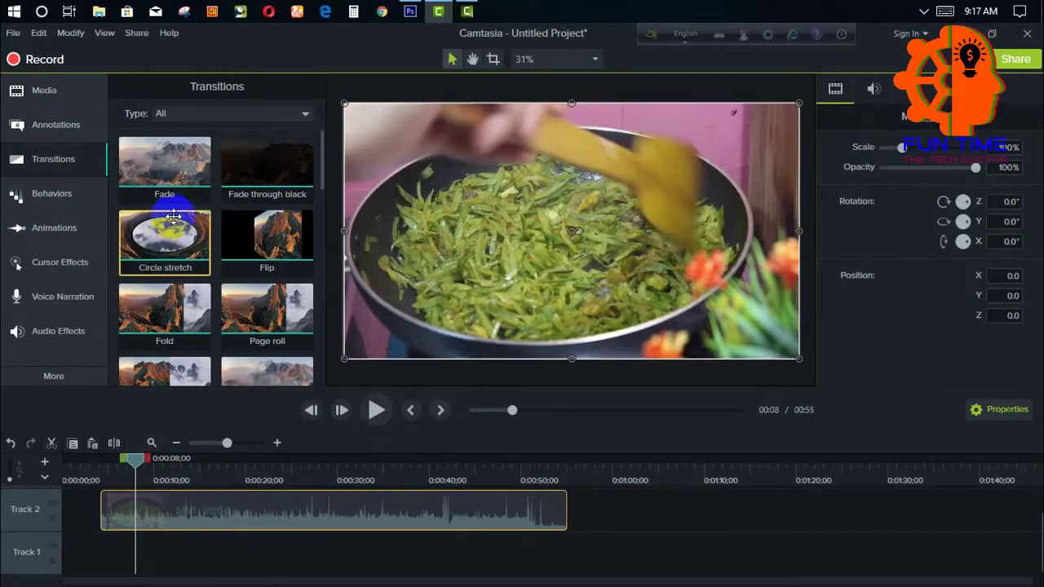
drag(140, 231, 128, 515)
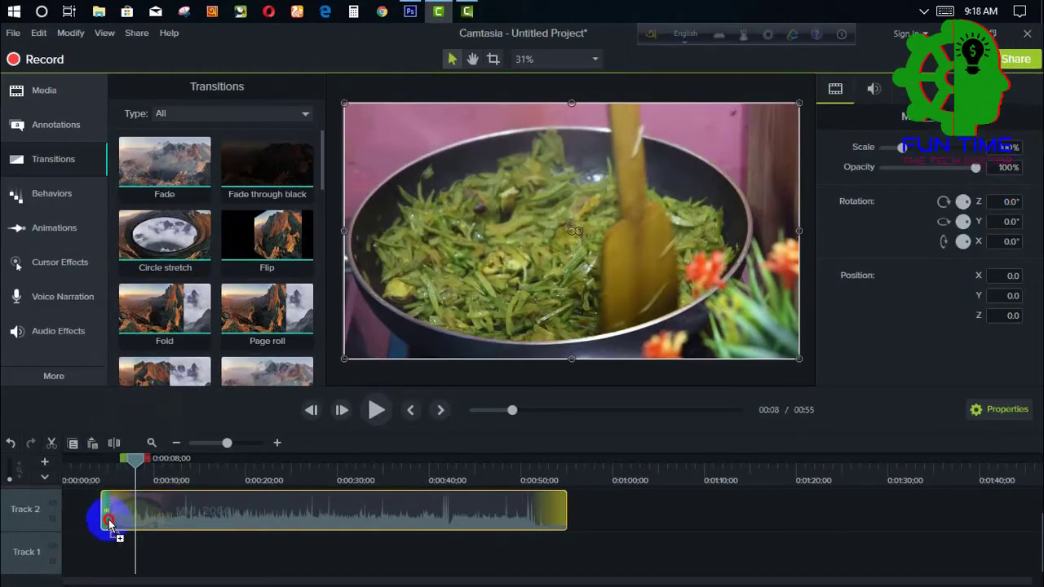
Play the timeline from 0:00:04;08 to preview the transition, and view the available Behaviors
drag(136, 467, 99, 479)
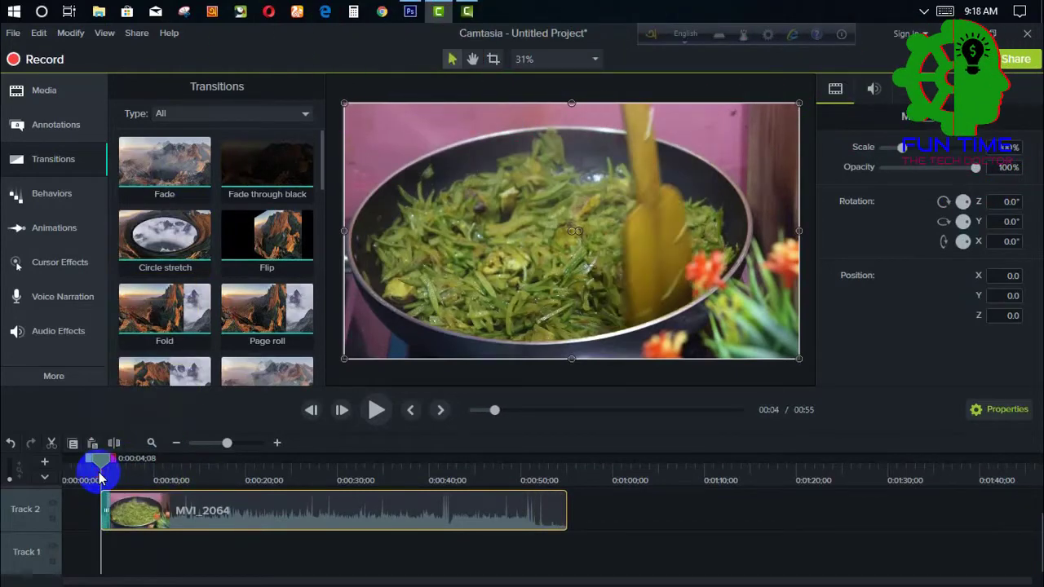
click(382, 414)
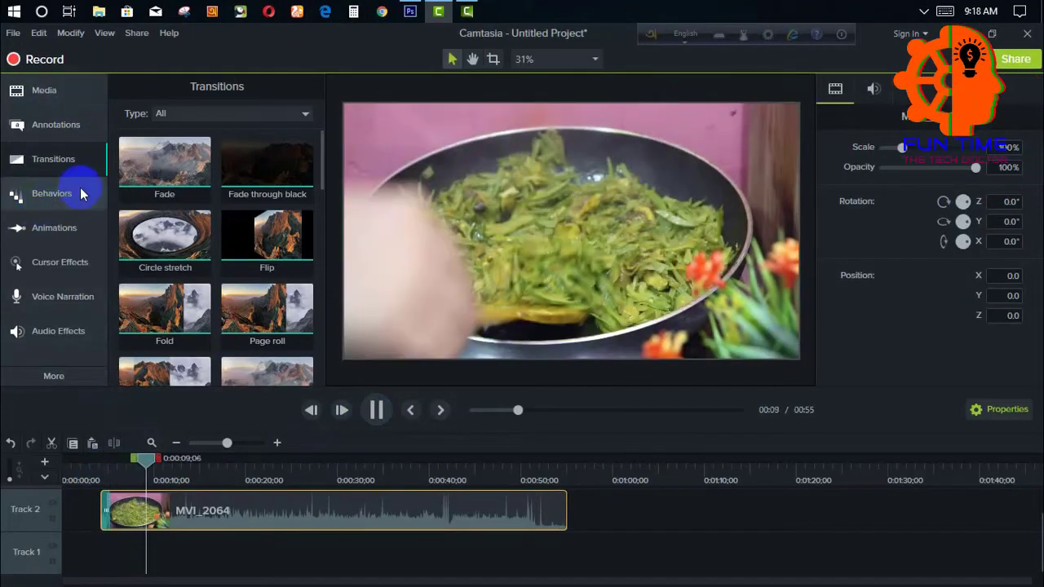
click(41, 200)
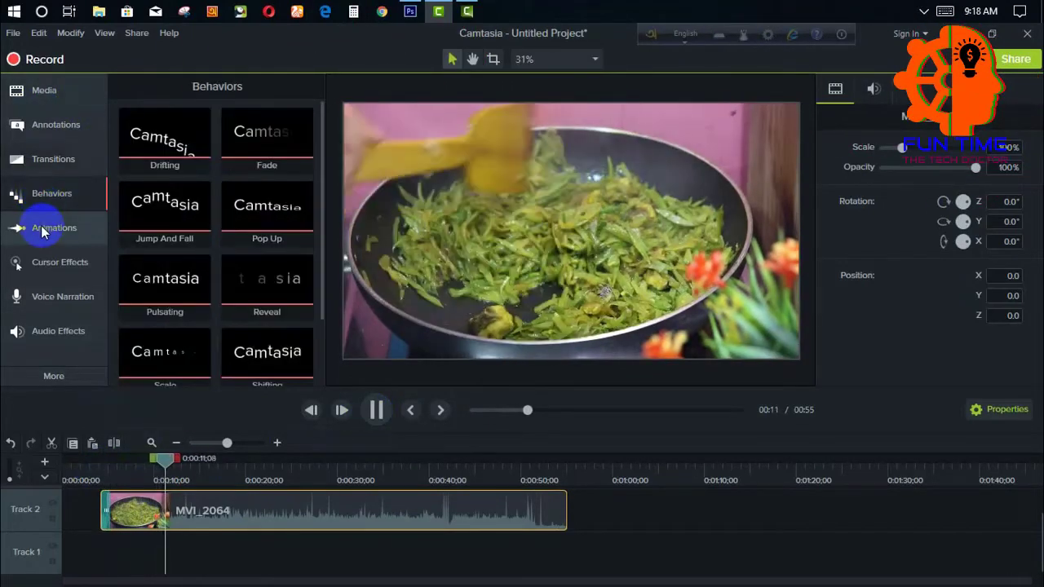
Add a Zoom-n-Pan animation at 0:00:15;29 that zooms in on the pan's contents to 176%, and lengthen the animation
click(42, 230)
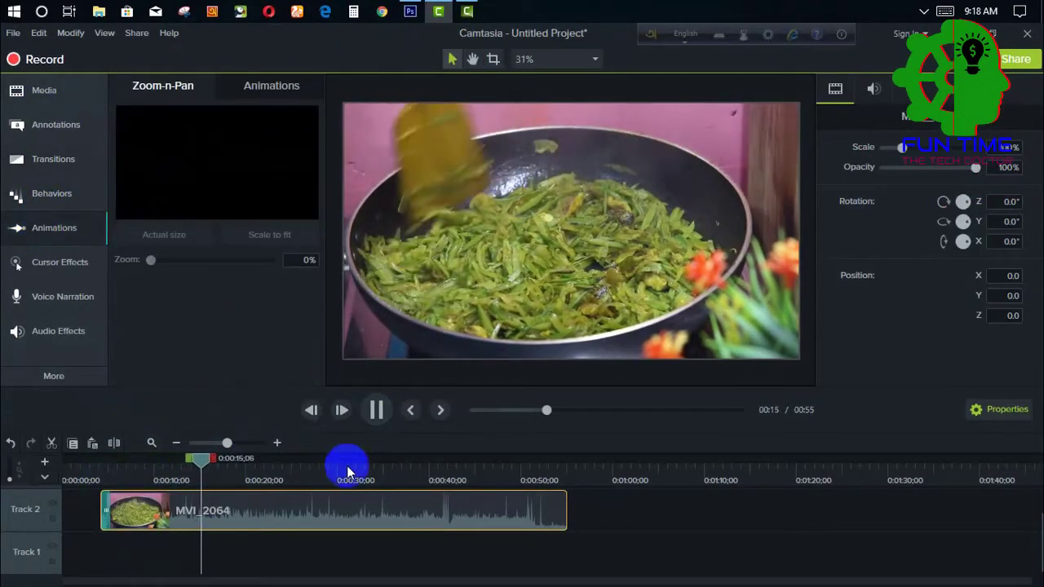
click(408, 249)
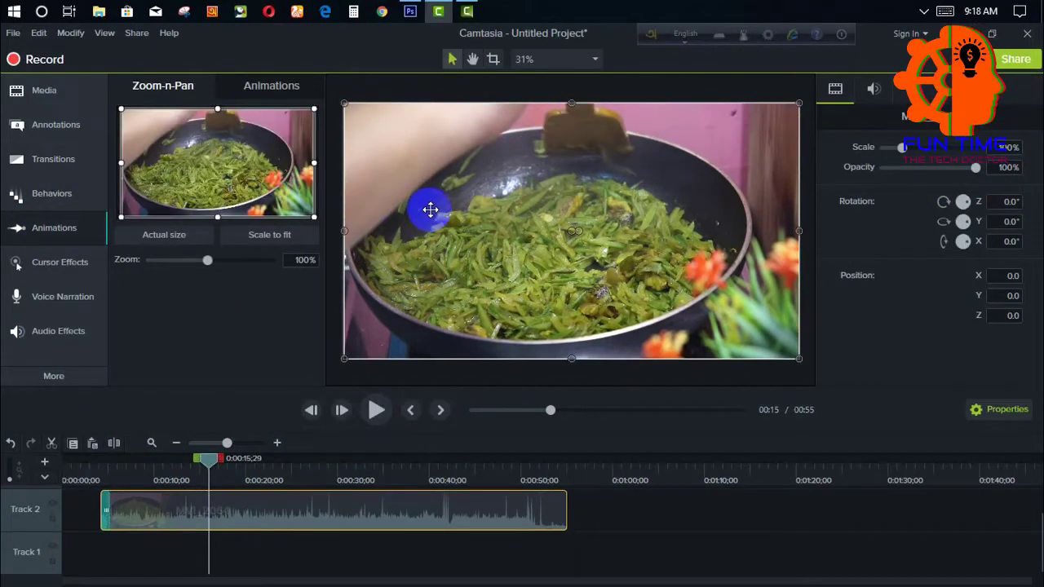
click(49, 232)
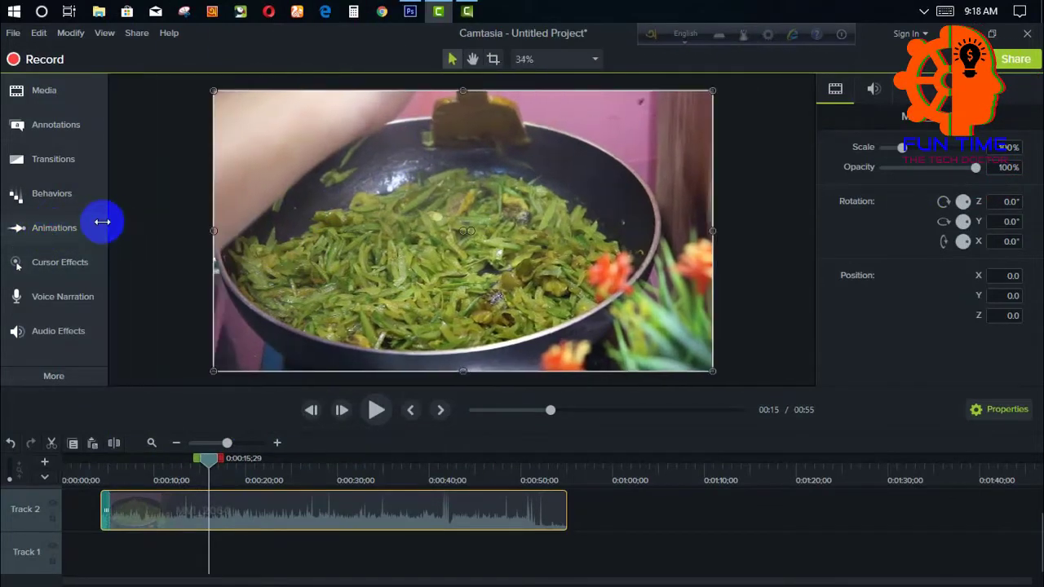
click(51, 226)
drag(127, 216, 204, 238)
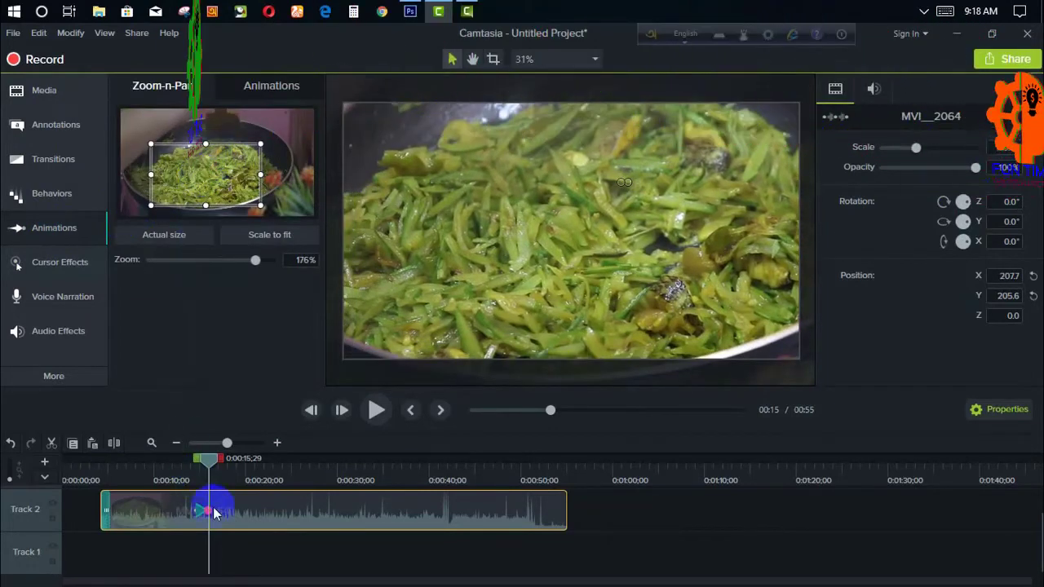
drag(208, 510, 236, 509)
Play the timeline from just before the zoom-in animation to preview it, and pause at 0:00:24;09
drag(233, 461, 198, 465)
click(343, 411)
click(376, 410)
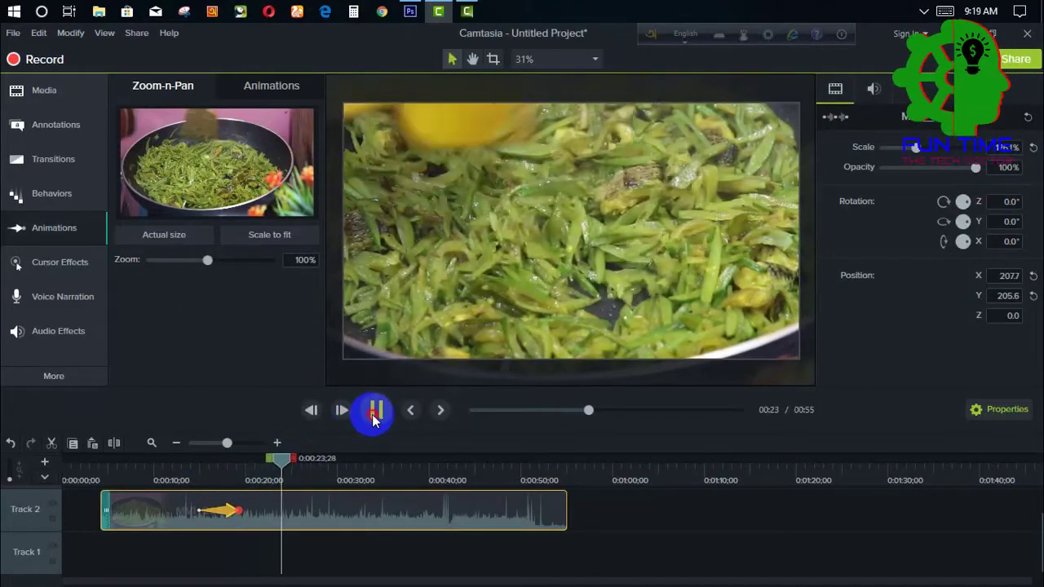
click(373, 420)
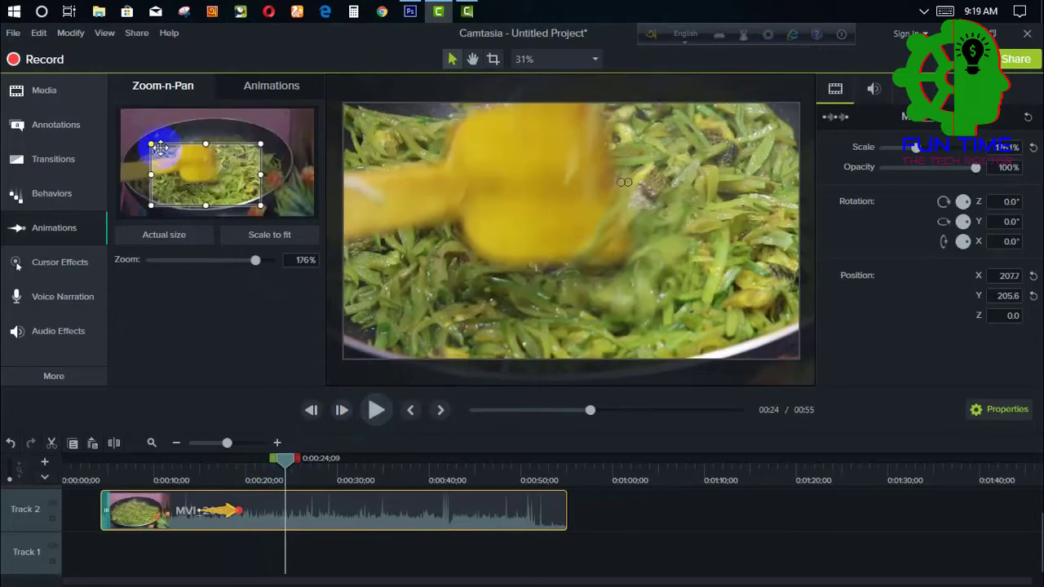
Add a second Zoom-n-Pan animation at 0:00:24;09 that zooms back out to 102%, and lengthen the animation
drag(151, 141, 155, 123)
click(278, 171)
mouse_move(262, 163)
mouse_down()
mouse_move(312, 172)
mouse_move(278, 164)
mouse_up()
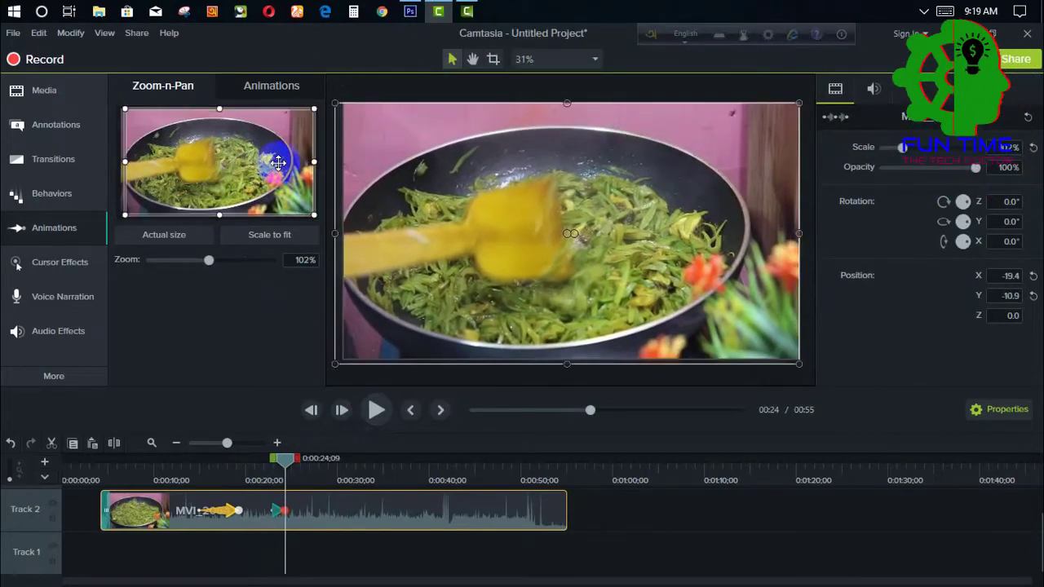
drag(285, 510, 302, 494)
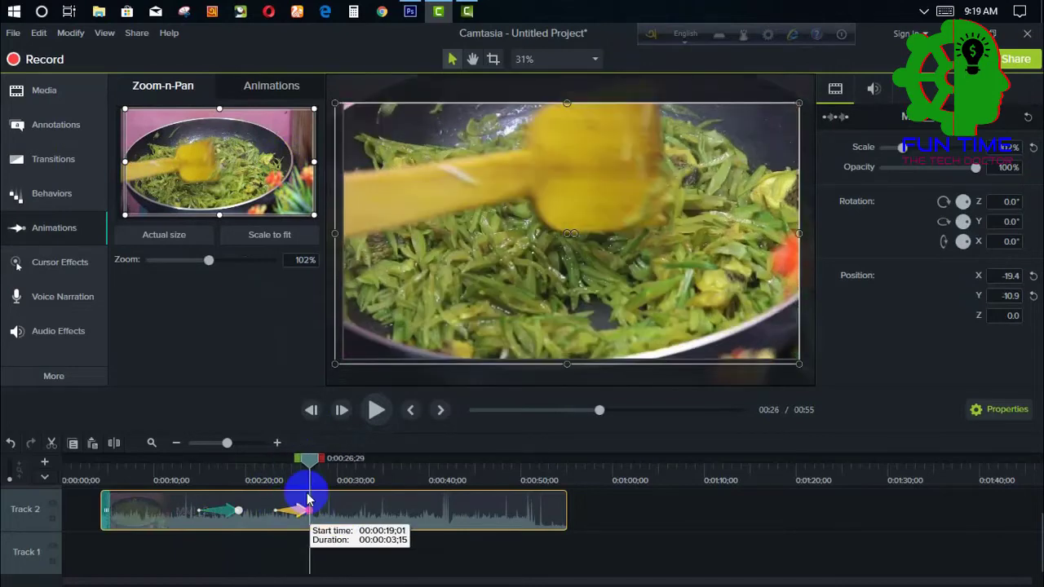
Play the timeline from 0:00:14;10 to preview both zoom animations, and pause at about 0:00:29
click(276, 463)
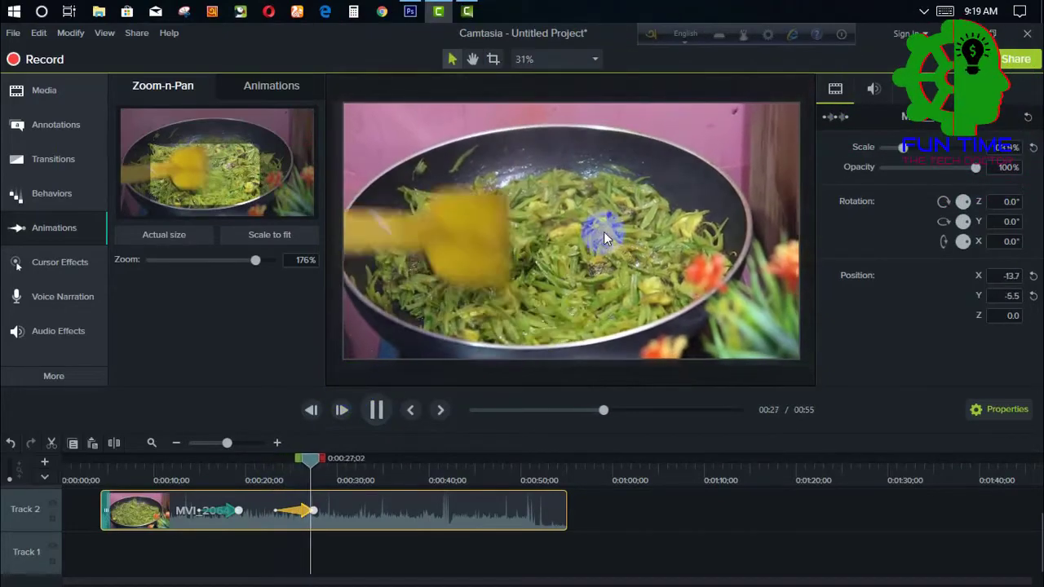
click(194, 480)
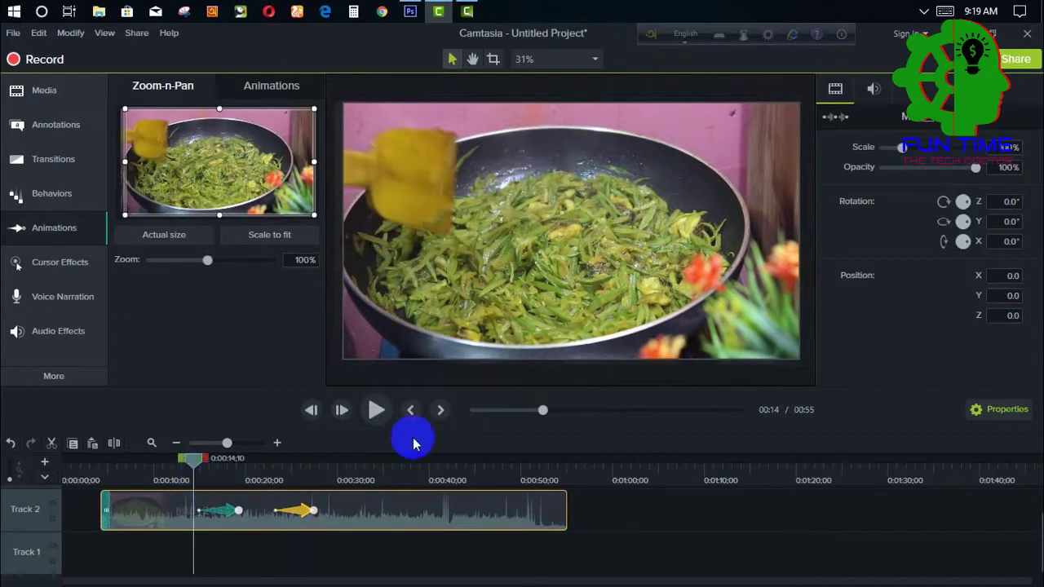
click(376, 410)
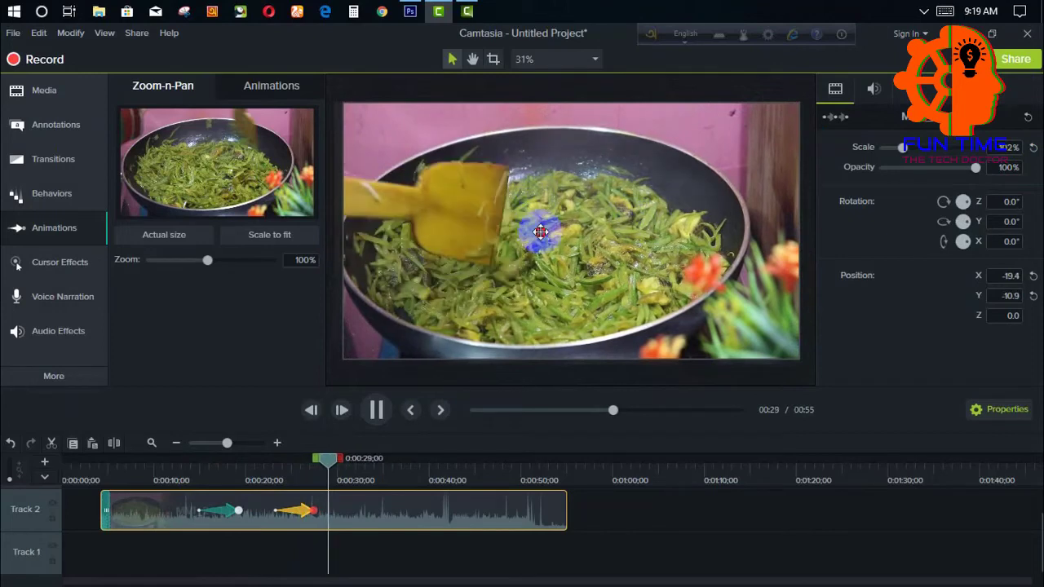
click(394, 358)
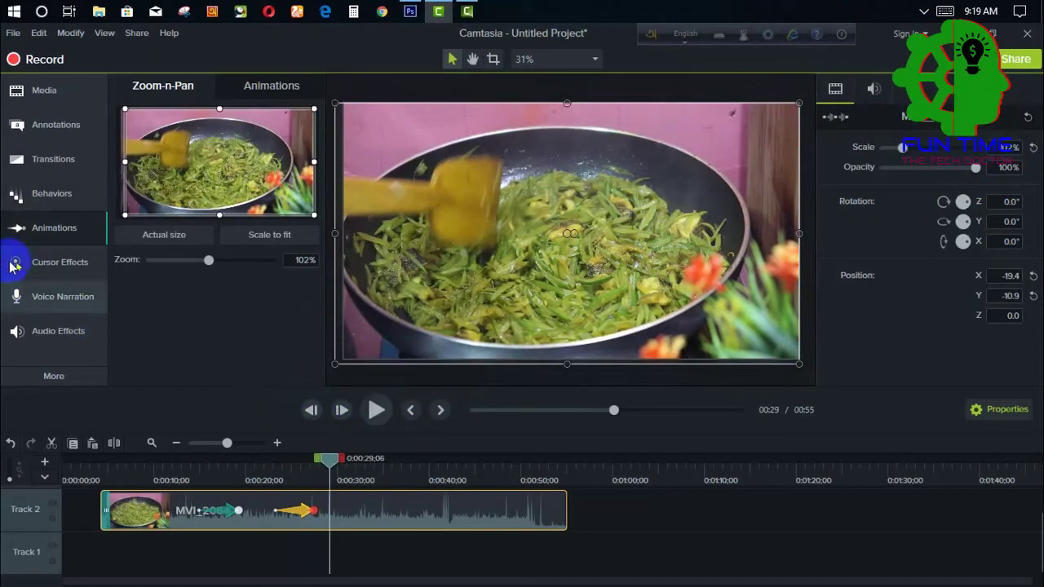
Compare the Voice Narration options of Camtasia 9 and Camtasia Studio, ending in Camtasia 9's empty narration script box
click(35, 300)
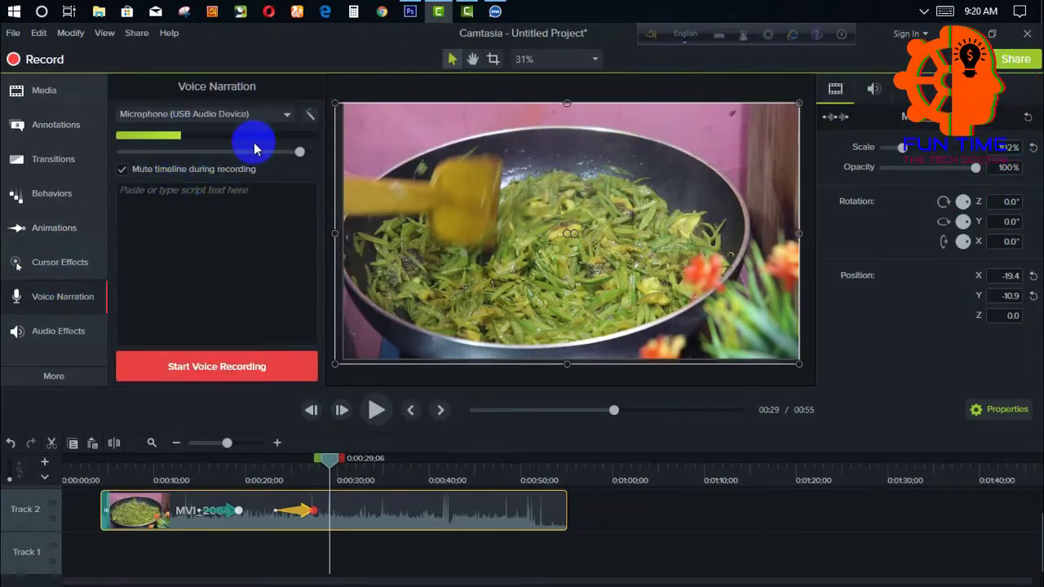
click(467, 11)
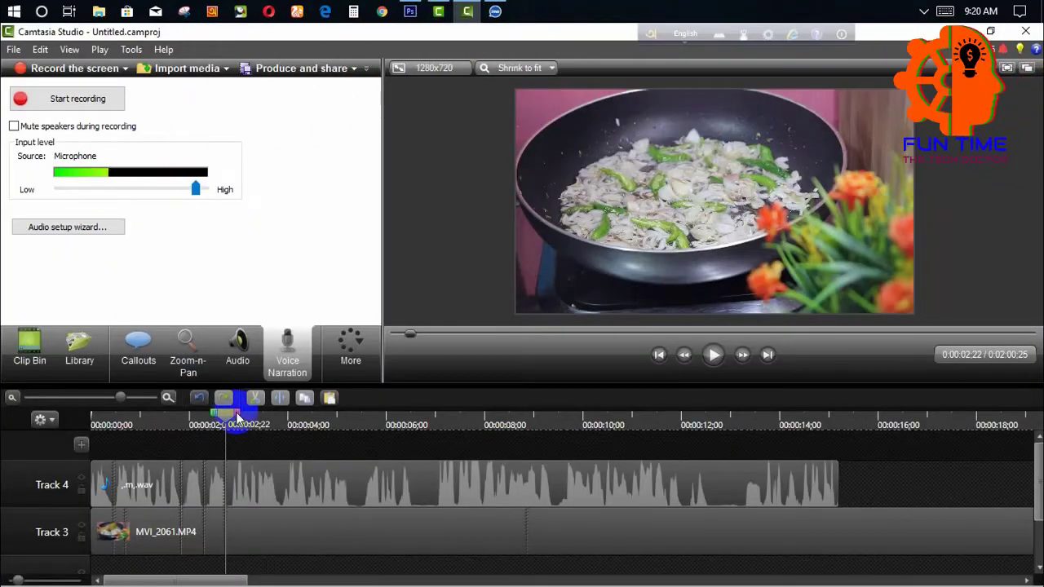
click(439, 11)
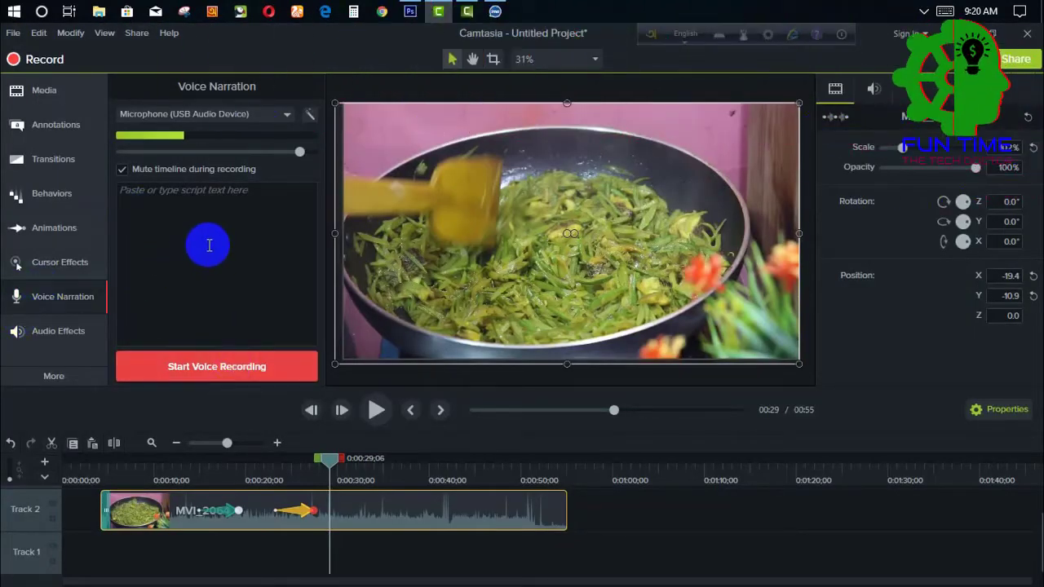
click(468, 13)
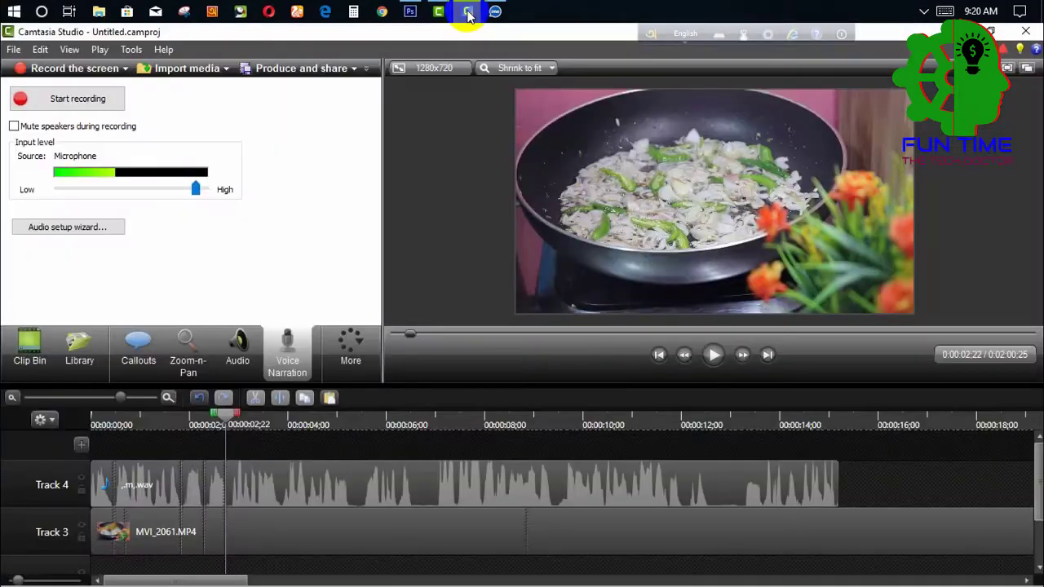
mouse_move(445, 18)
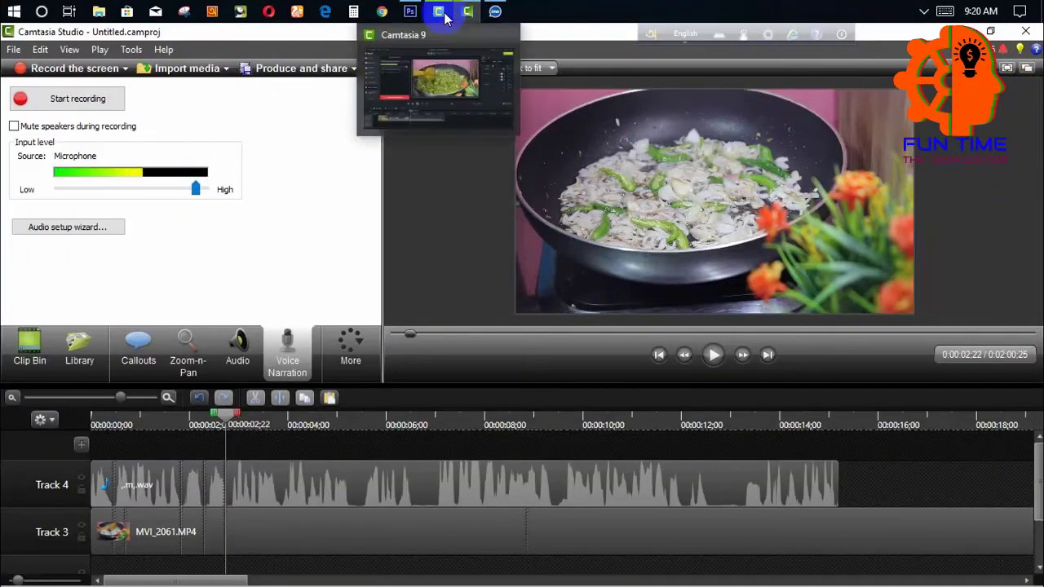
click(408, 35)
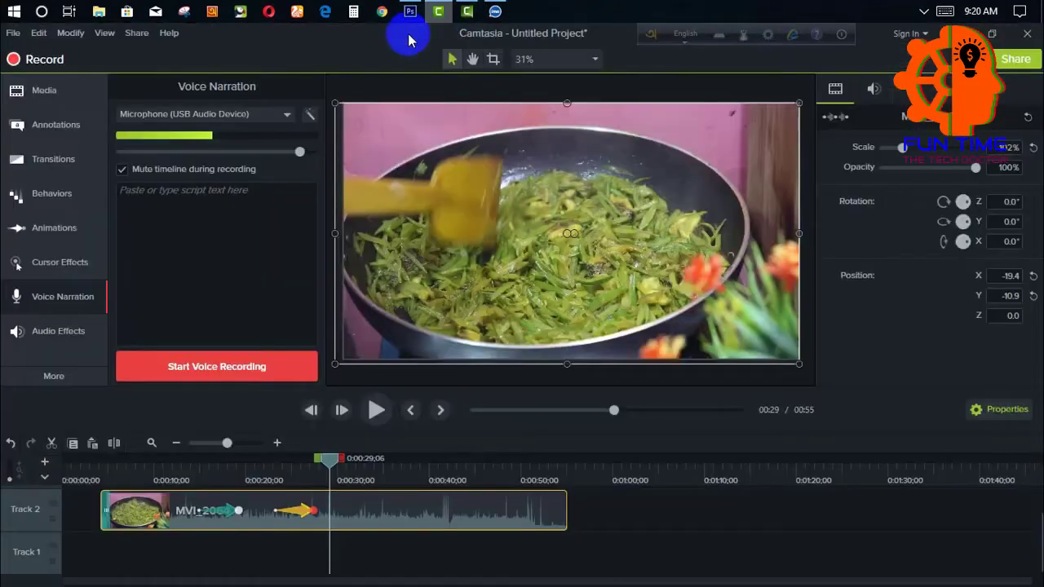
click(215, 269)
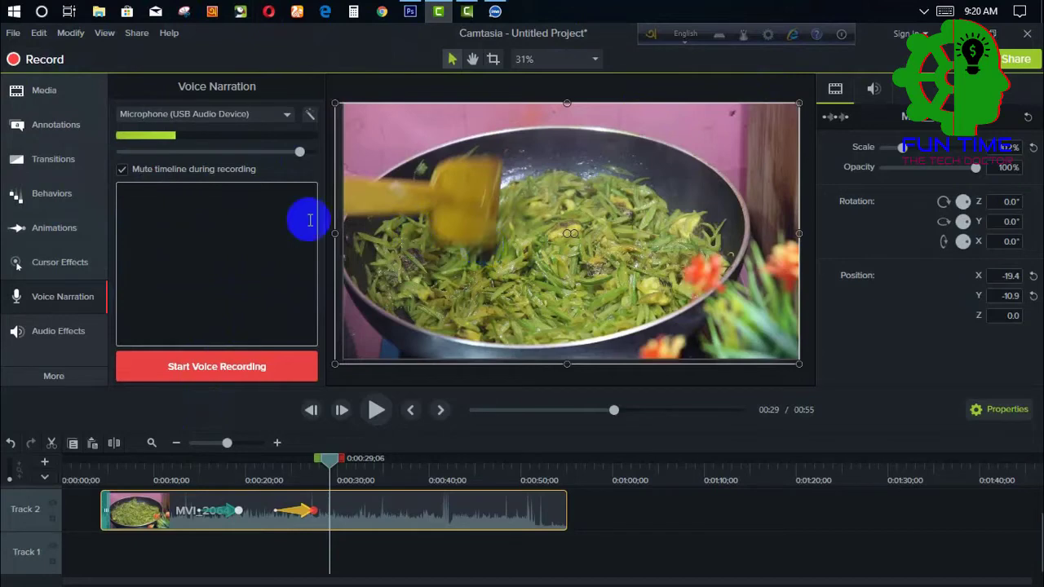
Add a plain text callout on a new track at about 0:00:29, enlarge its box and enter the text "fun time 360"
click(43, 129)
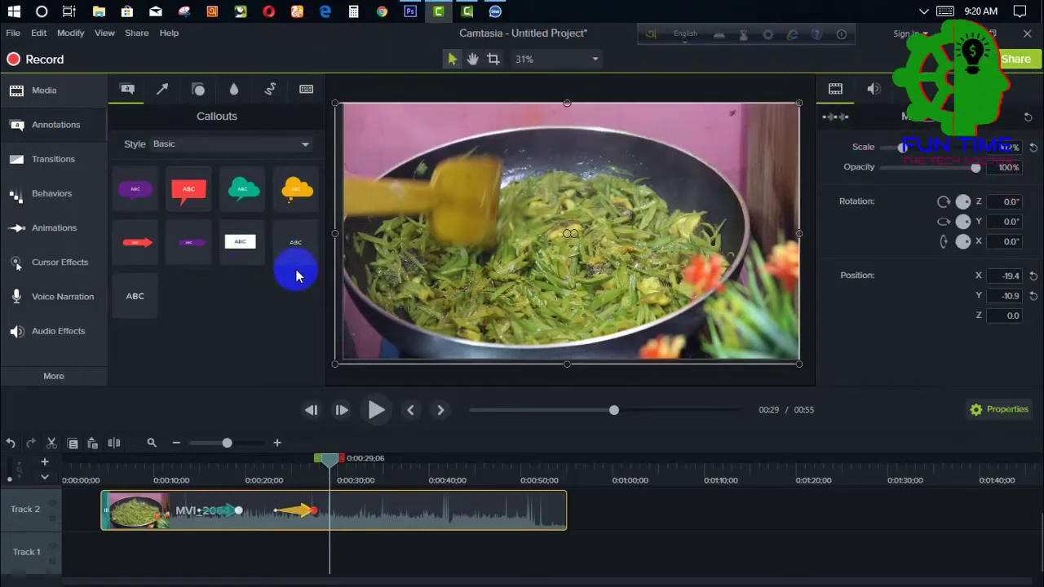
drag(342, 363, 360, 528)
drag(307, 240, 453, 511)
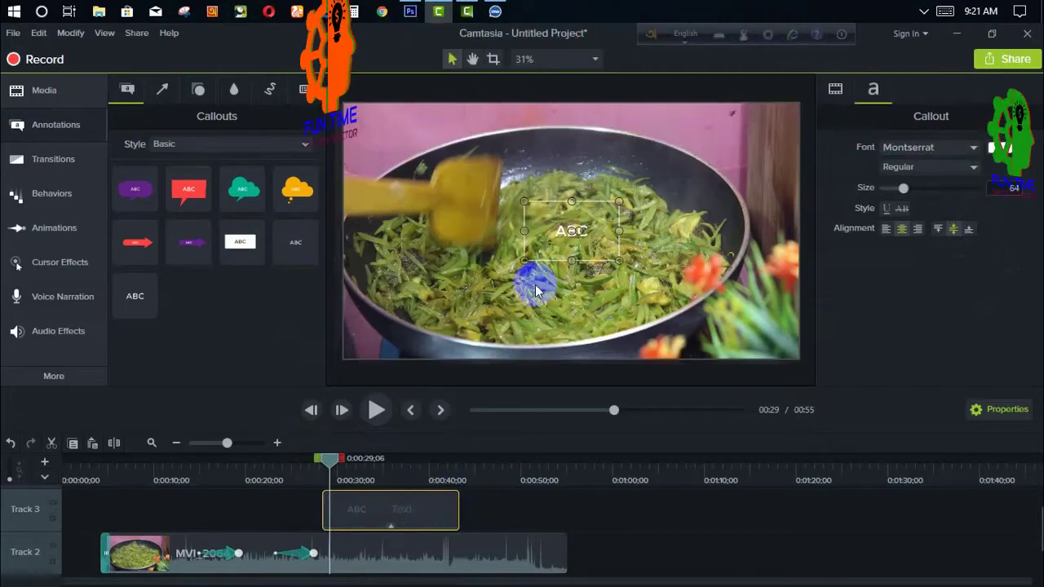
drag(512, 263, 409, 297)
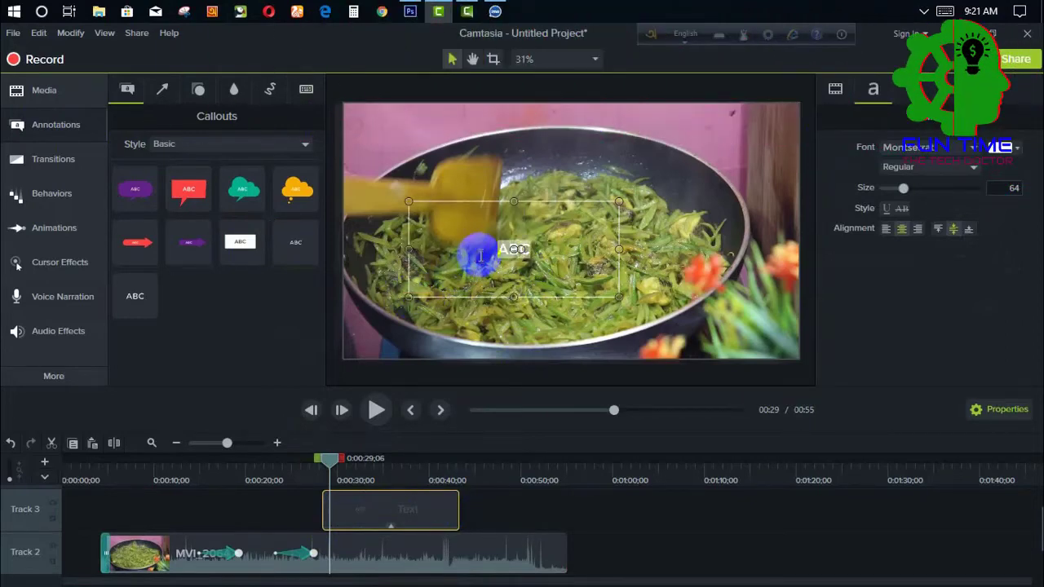
text(fun time 360)
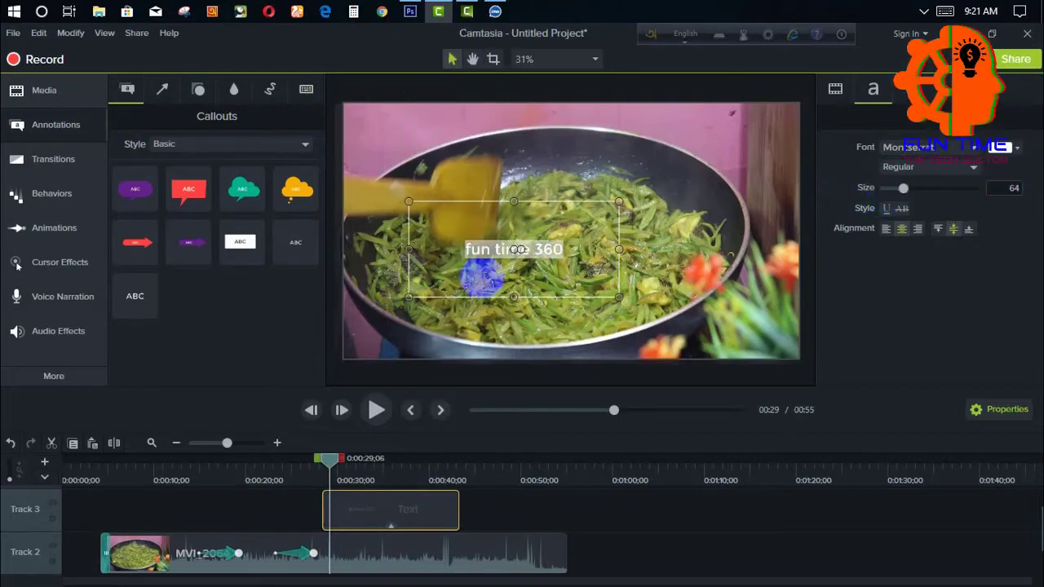
Set the "fun time 360" text size to 103, widen its box, and place the text in the upper-right corner of the video
drag(481, 254, 621, 262)
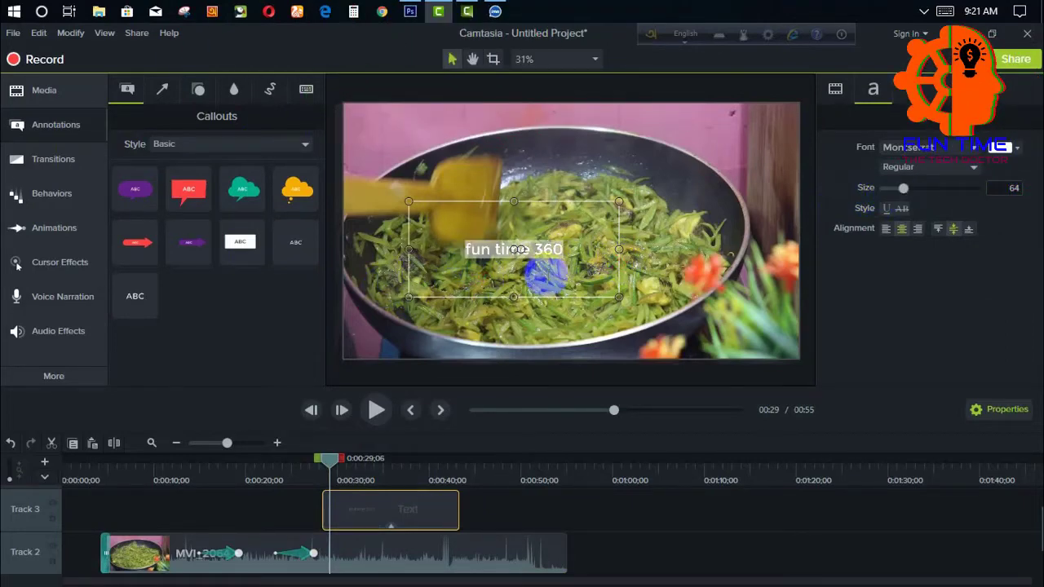
drag(906, 193, 946, 198)
drag(623, 249, 713, 250)
drag(627, 249, 730, 130)
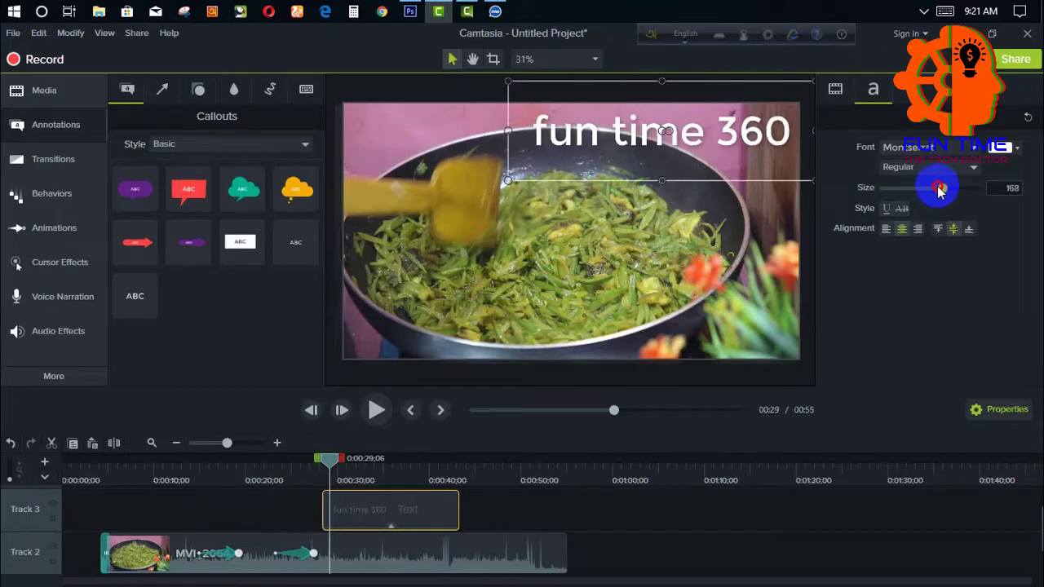
drag(940, 190, 926, 190)
drag(732, 135, 772, 128)
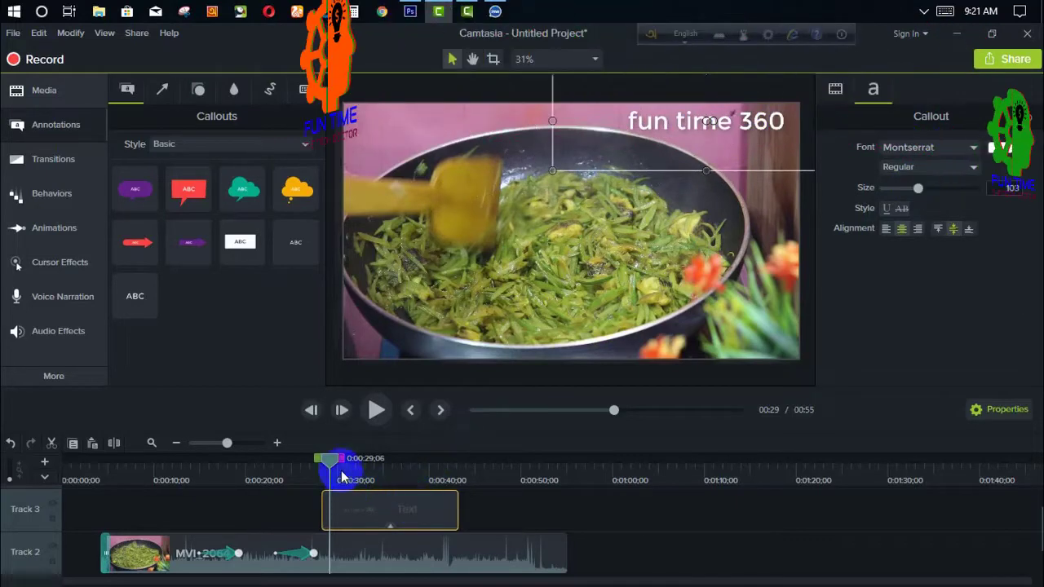
mouse_move(659, 120)
mouse_down()
mouse_move(650, 135)
mouse_move(663, 127)
mouse_up()
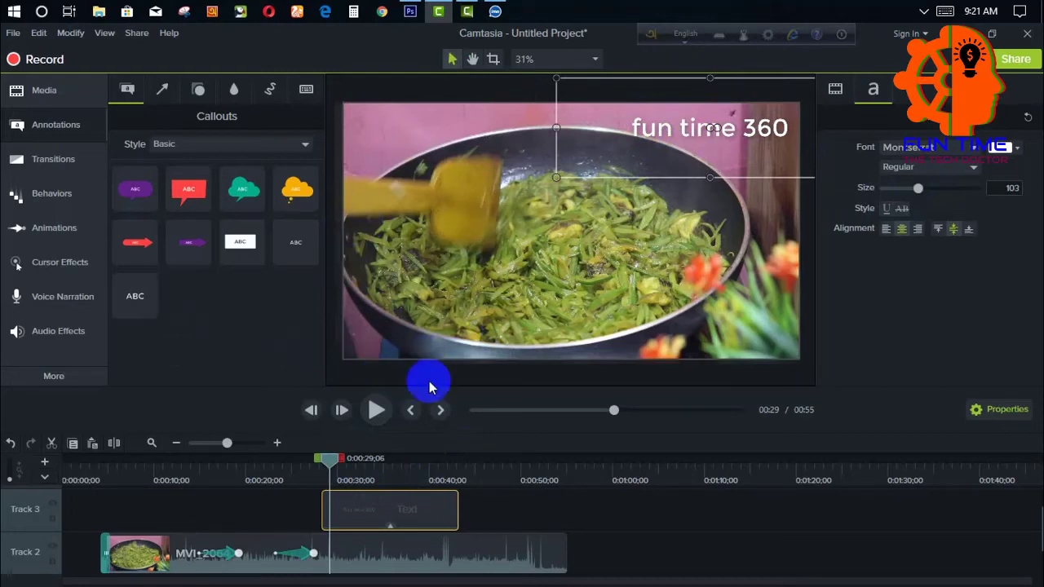
Add an animation at 0:00:29;06 that moves the text to the video's lower-right corner, lengthen it, and preview playback until 0:00:37;05
click(45, 232)
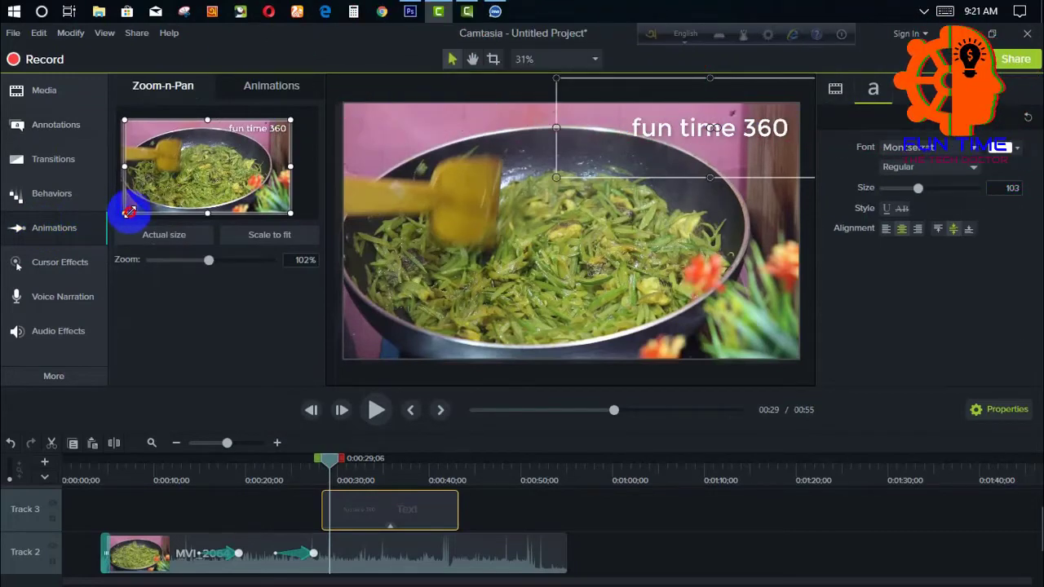
drag(130, 210, 125, 211)
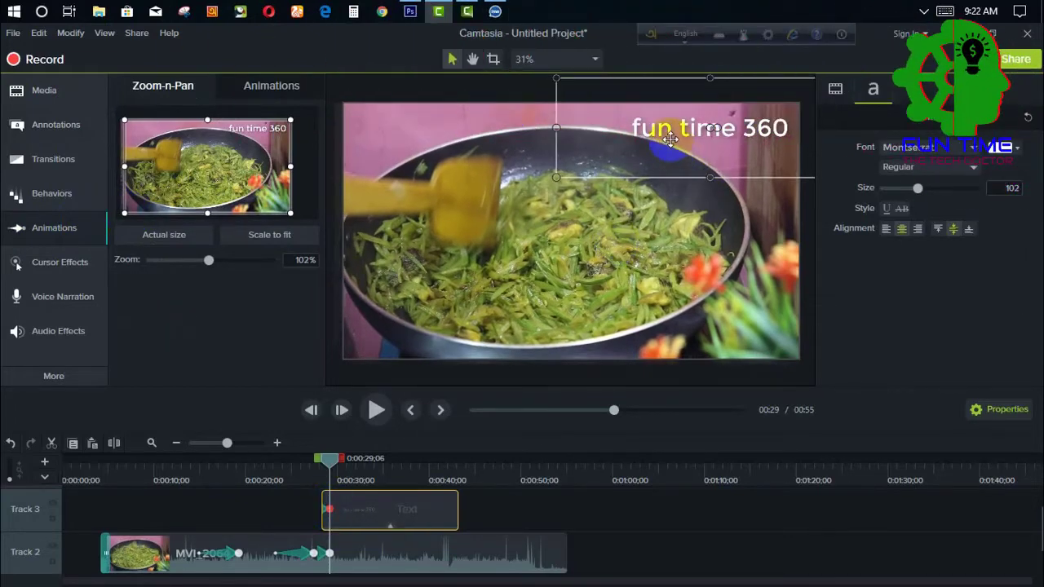
drag(668, 139, 667, 343)
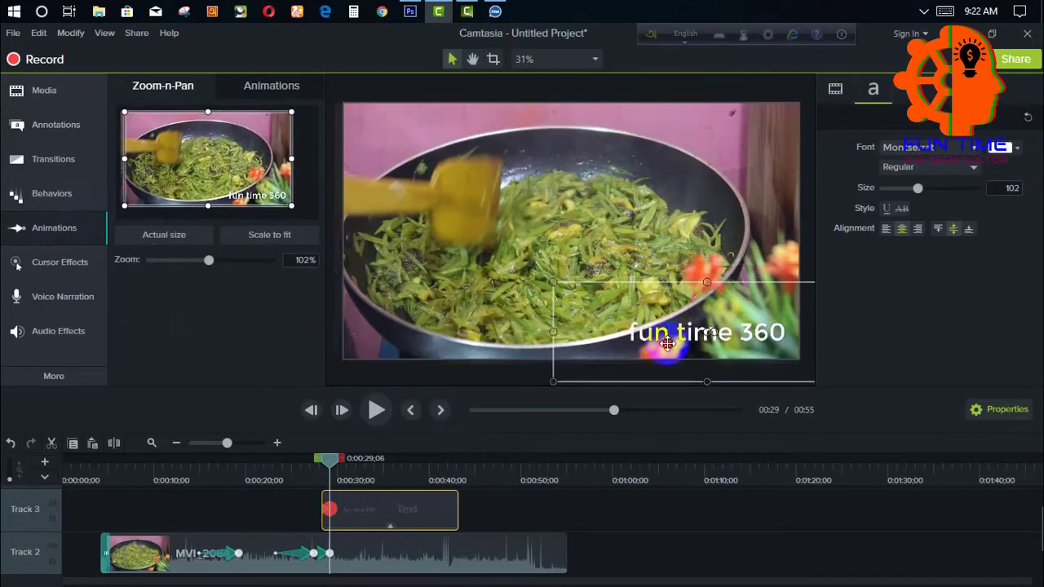
drag(328, 511, 324, 465)
click(376, 411)
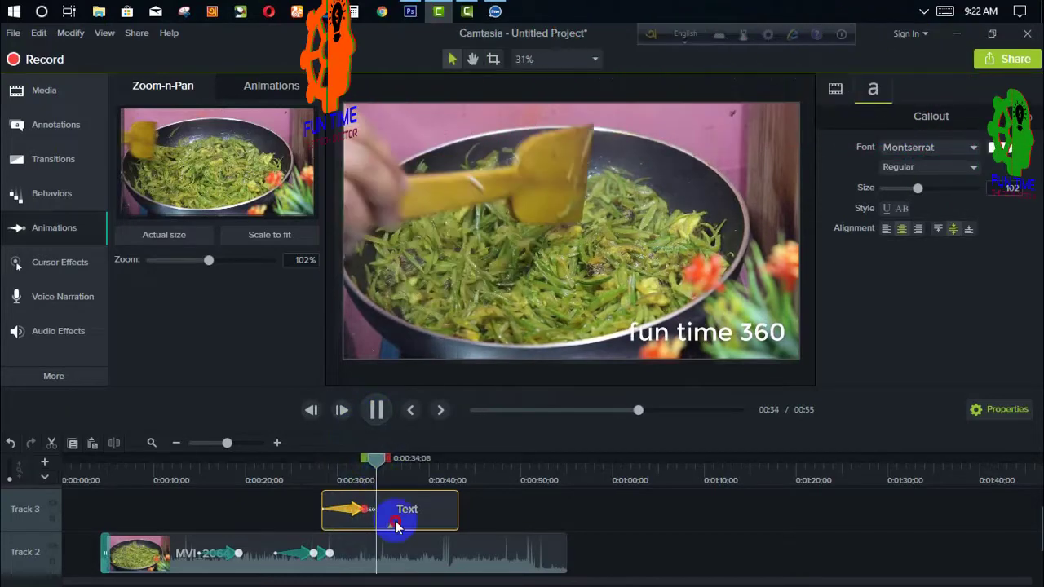
click(377, 411)
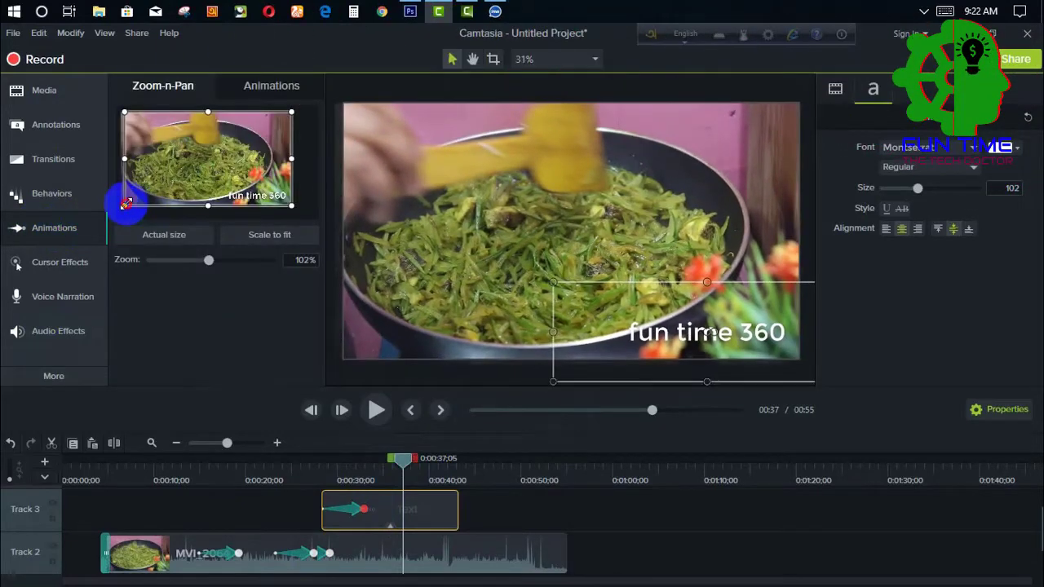
Add an animation at 0:00:37;05 that moves the text to the video's lower-left corner, lengthen it, and preview playback until 0:00:39;18
drag(129, 202, 131, 203)
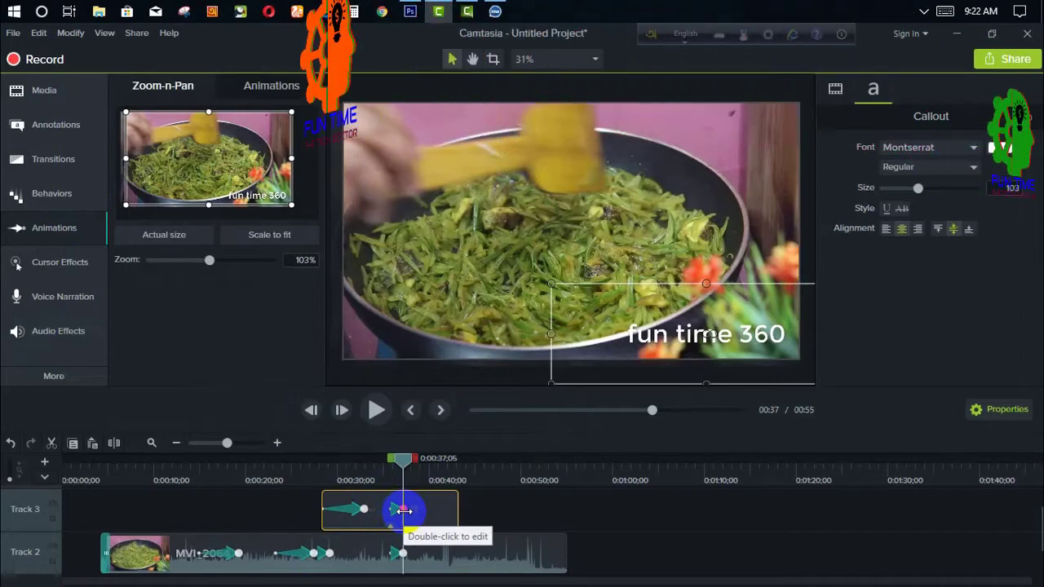
drag(634, 335, 363, 337)
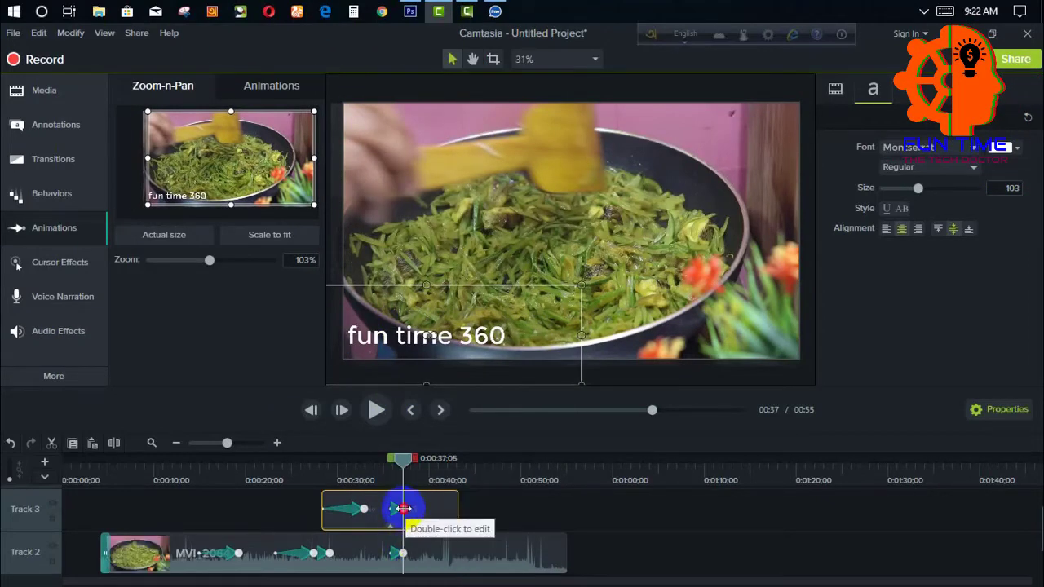
drag(403, 509, 420, 509)
drag(419, 458, 400, 472)
click(378, 413)
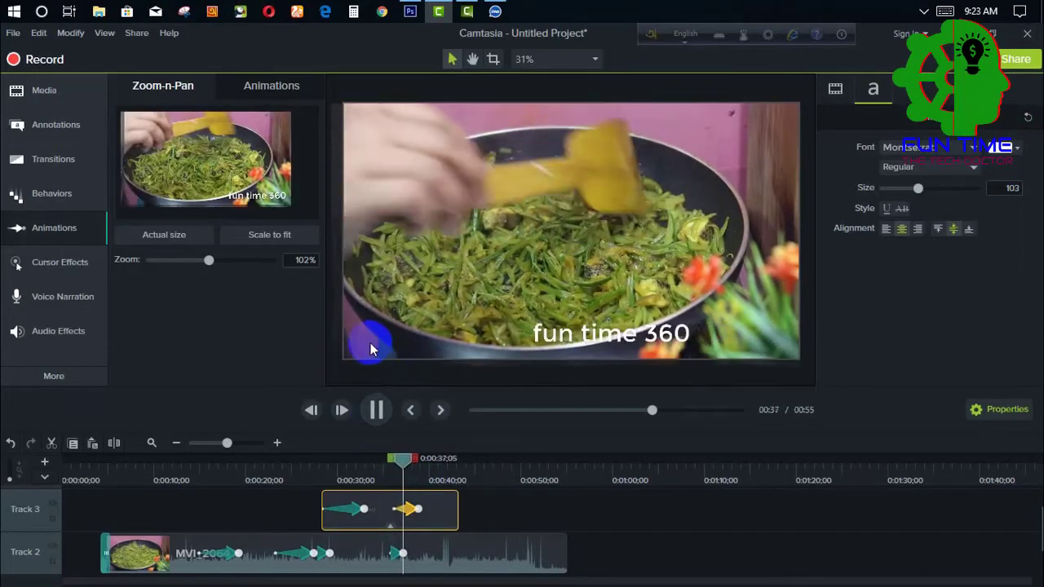
click(375, 410)
Extend the text clip and add a lengthened animation at 0:00:39;18 that moves the text to the video's upper-left corner
drag(461, 504, 549, 506)
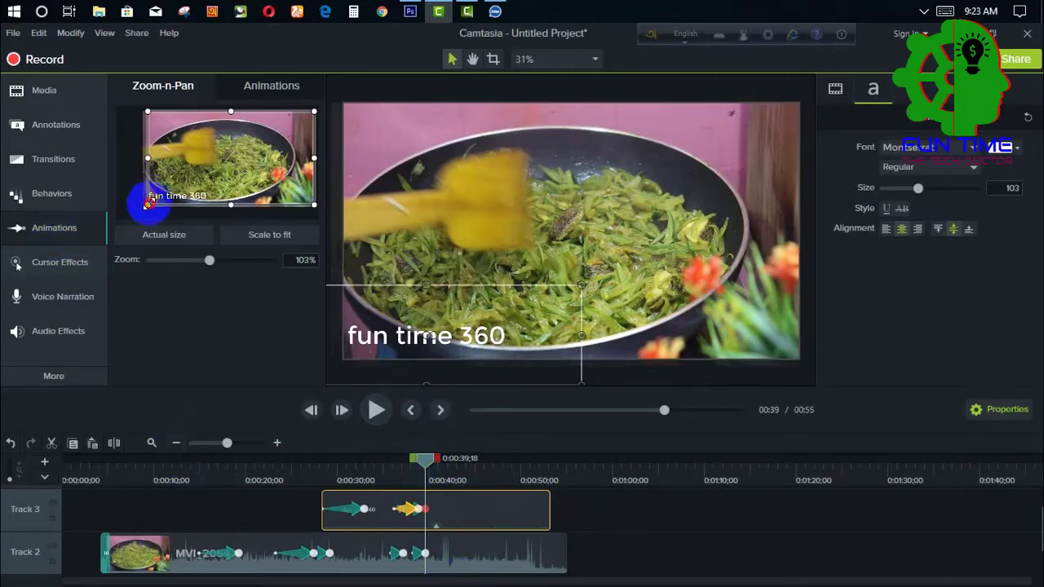
drag(147, 204, 146, 205)
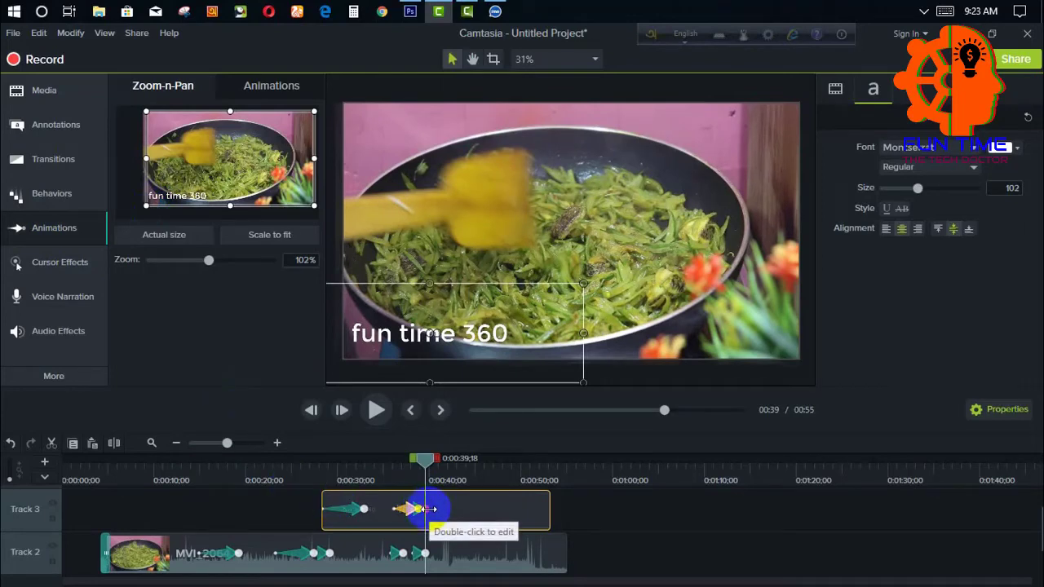
drag(391, 306, 398, 128)
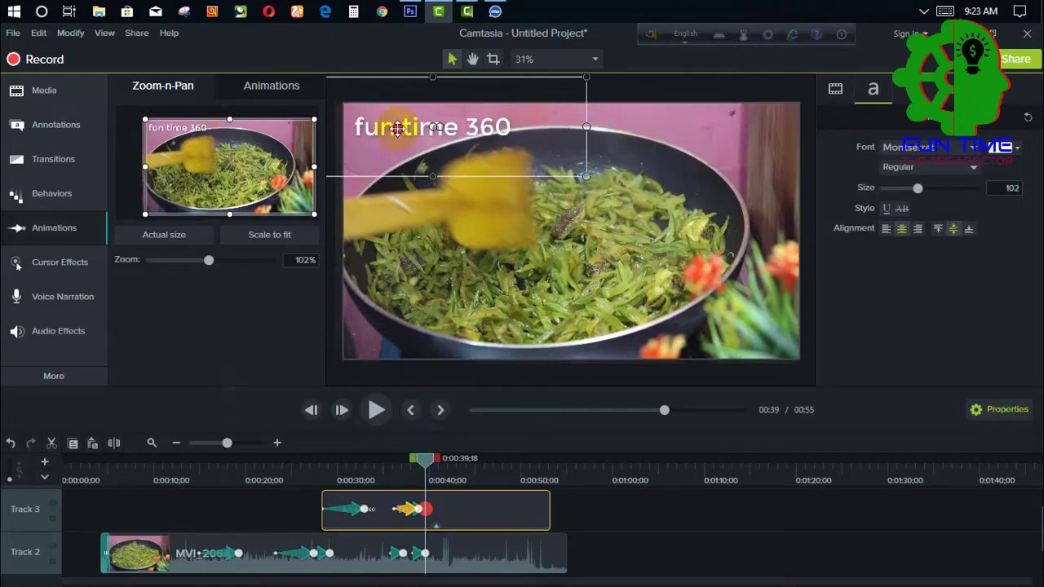
drag(426, 509, 445, 508)
Play the timeline from 0:00:28;15 to preview the text moving around the frame, and pause at 0:00:47;22
drag(442, 466, 326, 480)
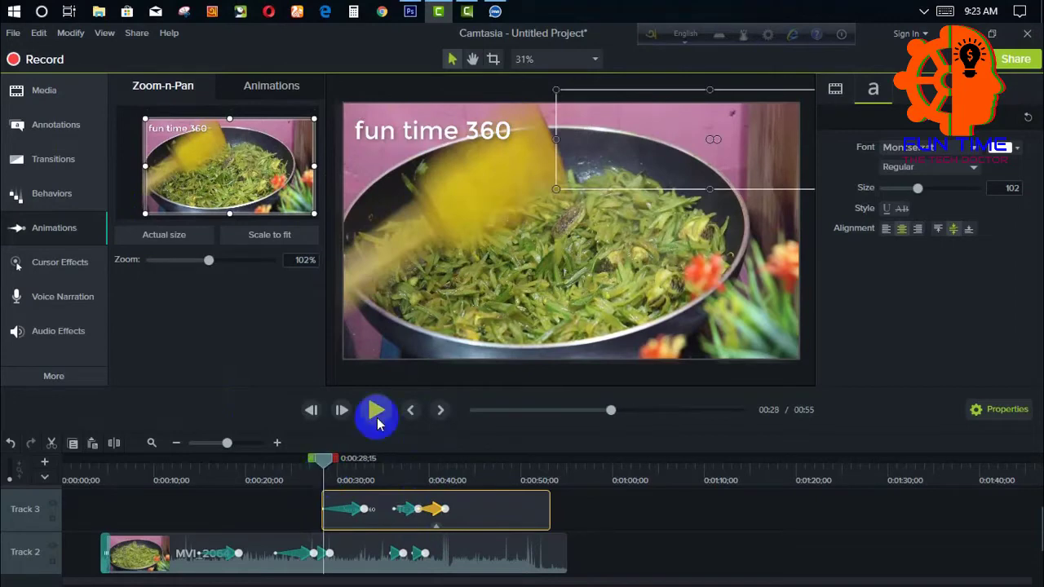
click(380, 418)
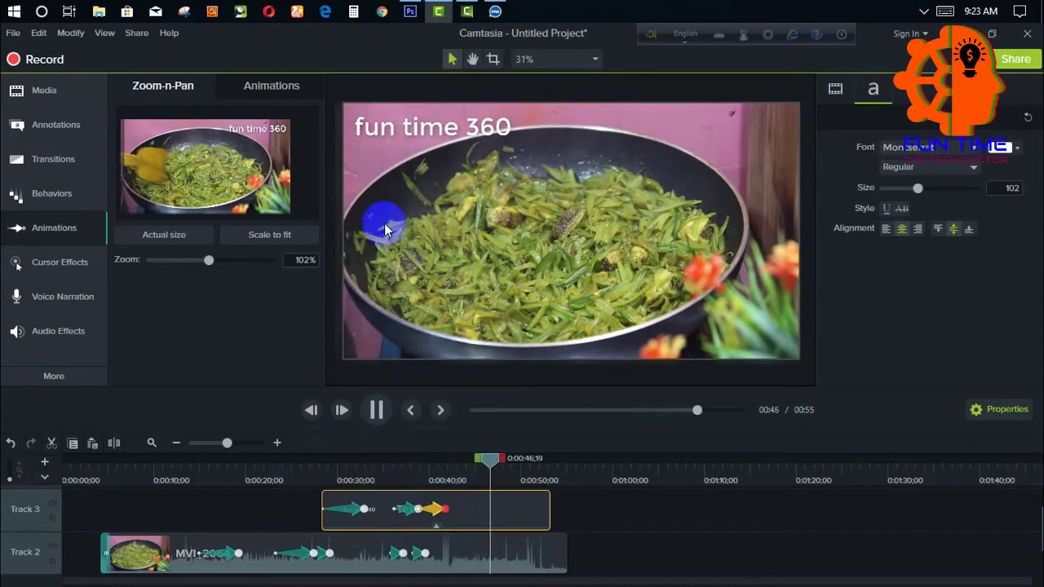
click(415, 270)
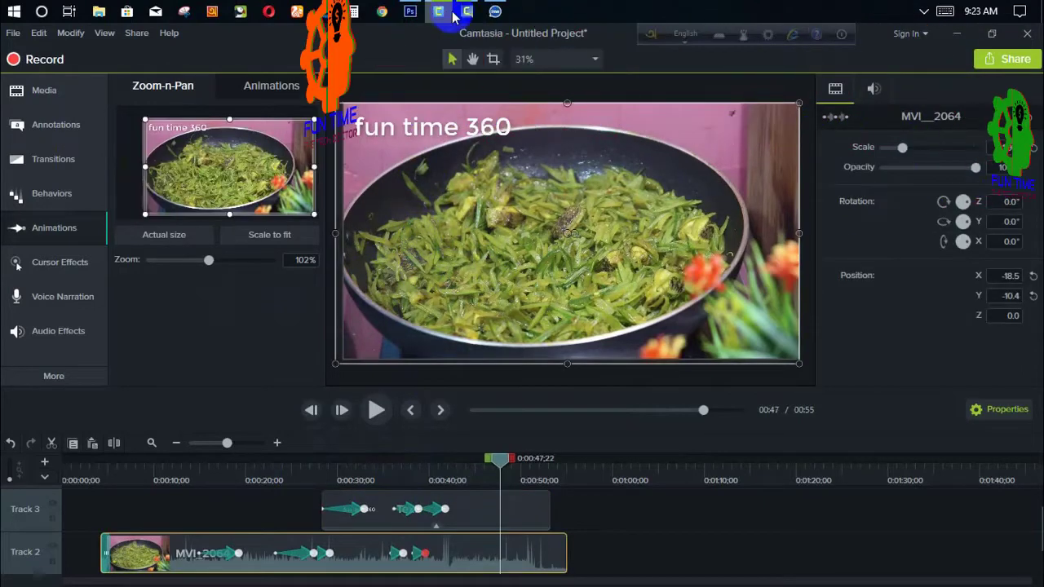
Switch to Camtasia Studio, show its callout options, and select the MVI_2061.MP4 clip on Track 3
click(470, 12)
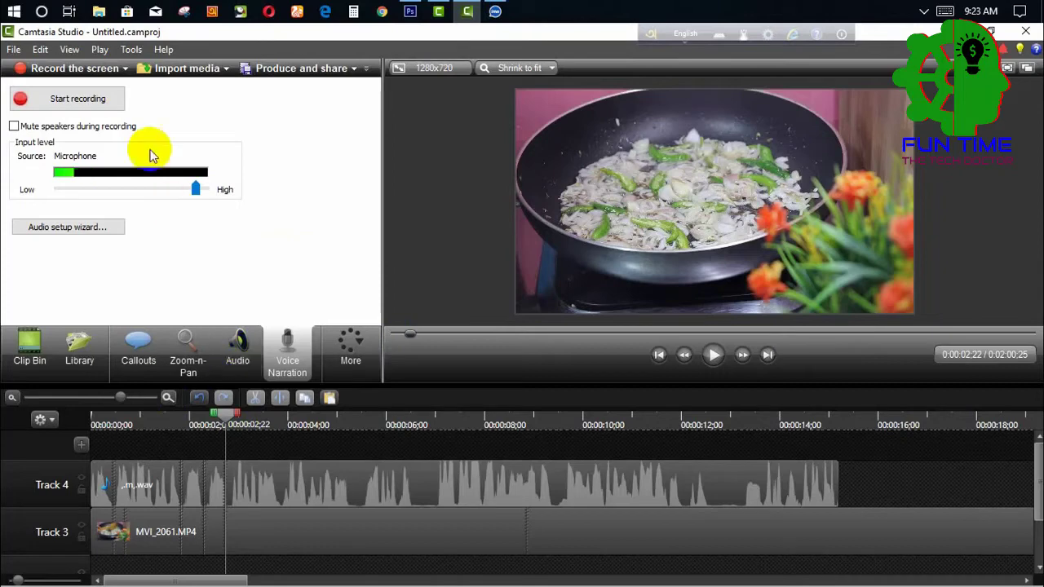
click(150, 366)
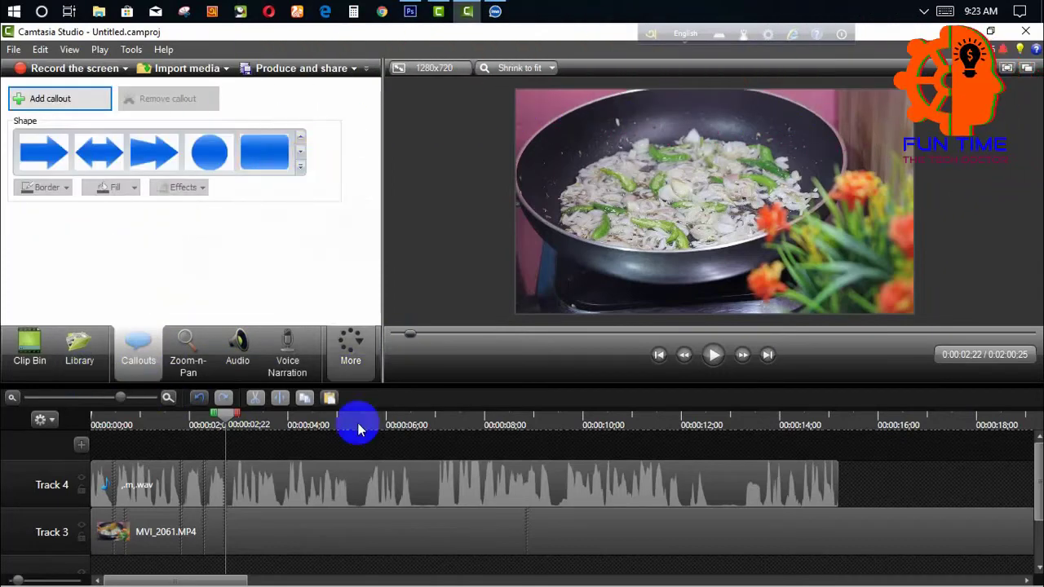
click(325, 535)
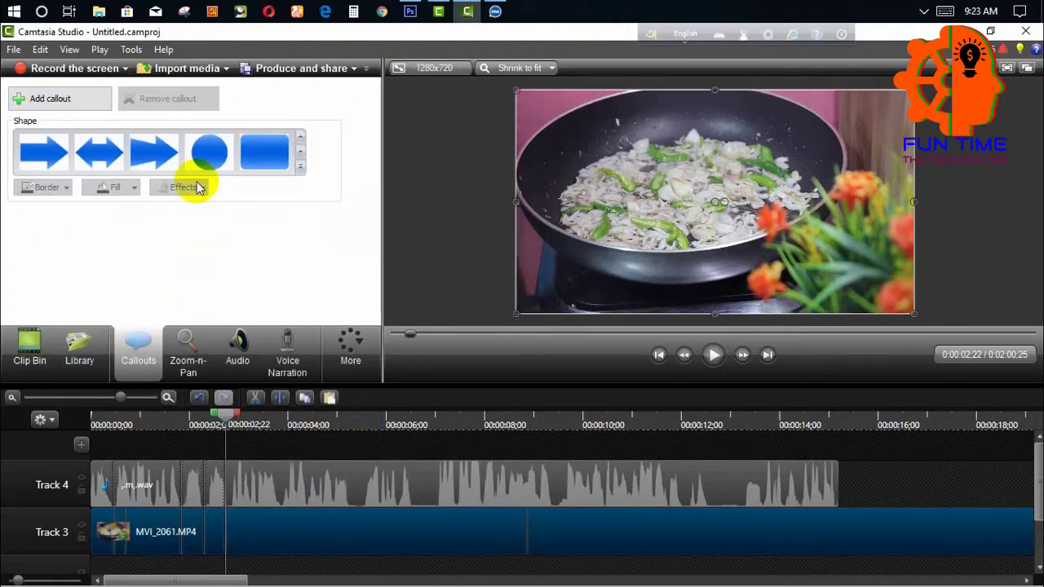
Add a filled rounded rectangle callout at 0:00:02;22, move it over the upper-left part of the pan, and delete it
click(268, 168)
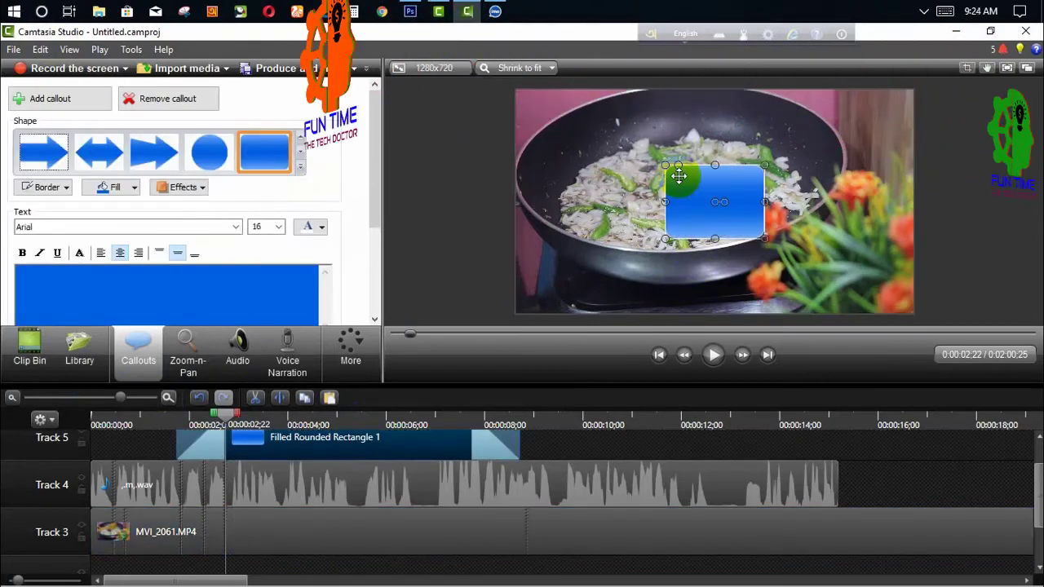
drag(734, 203, 634, 175)
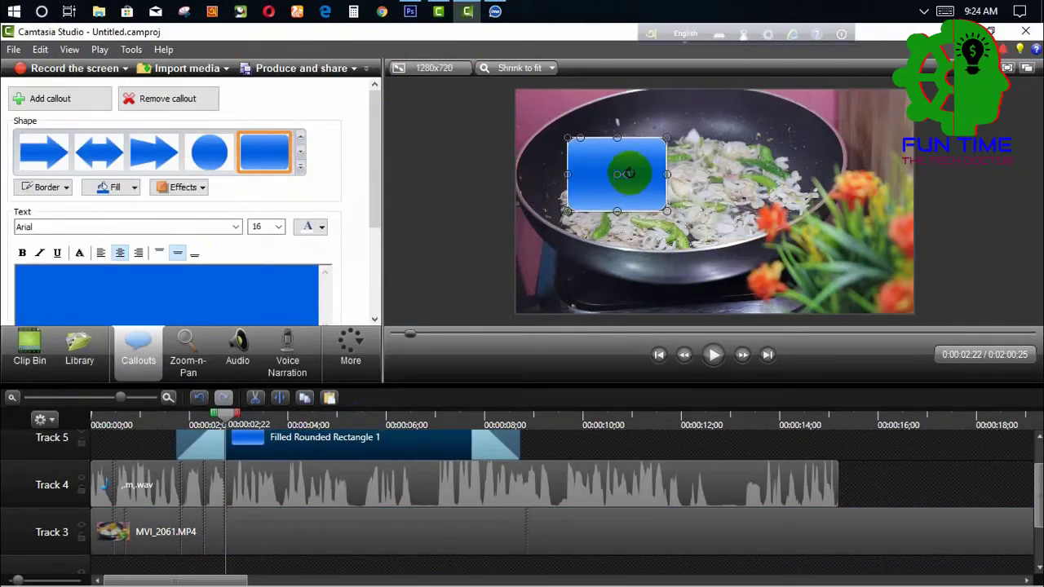
right_click(377, 451)
click(400, 277)
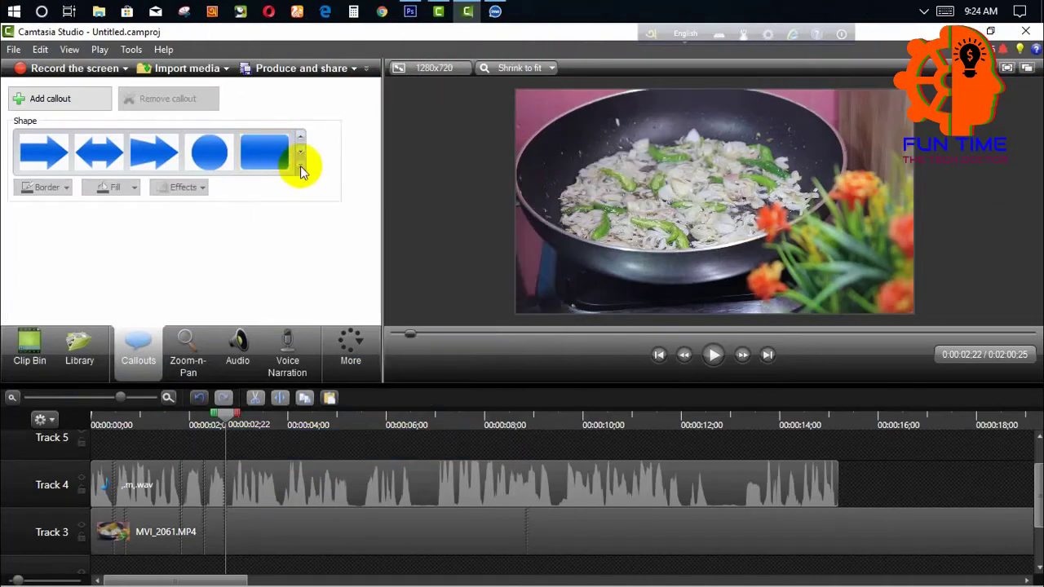
Add a text callout at 0:00:02;22, enlarge its box over the pan, and enter "fun time 360"
click(301, 169)
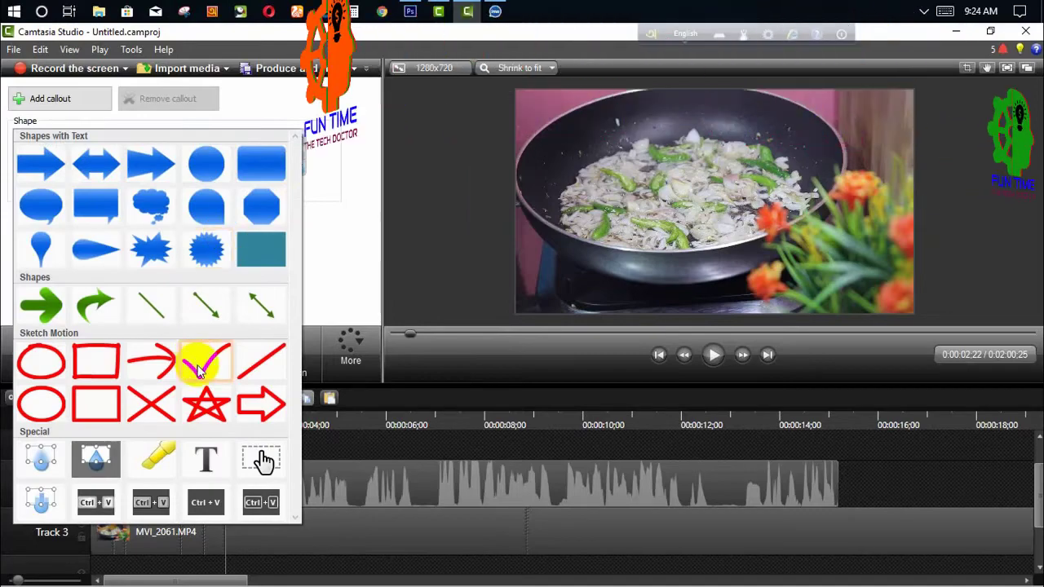
click(208, 467)
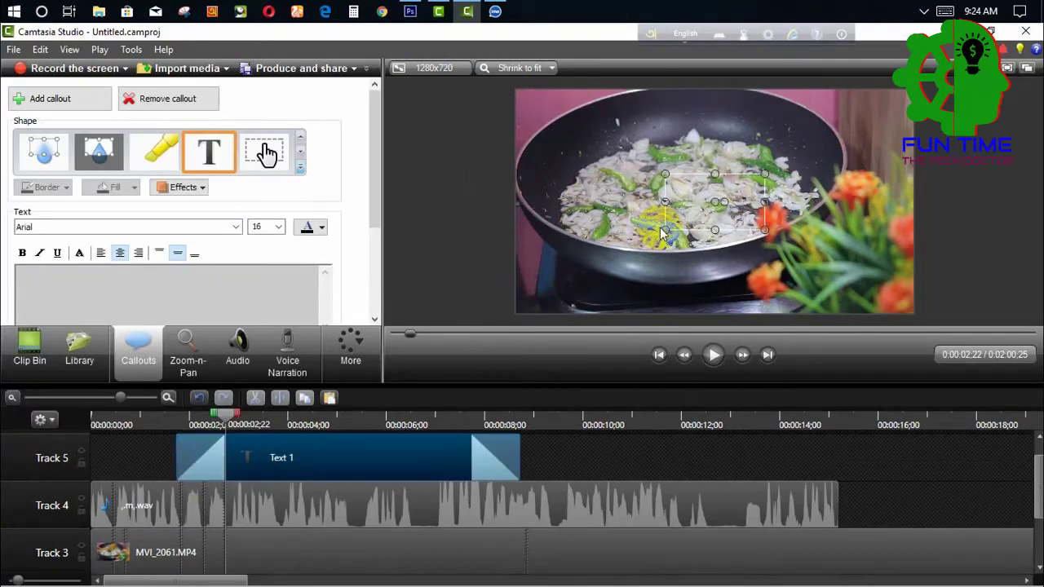
drag(663, 232, 569, 253)
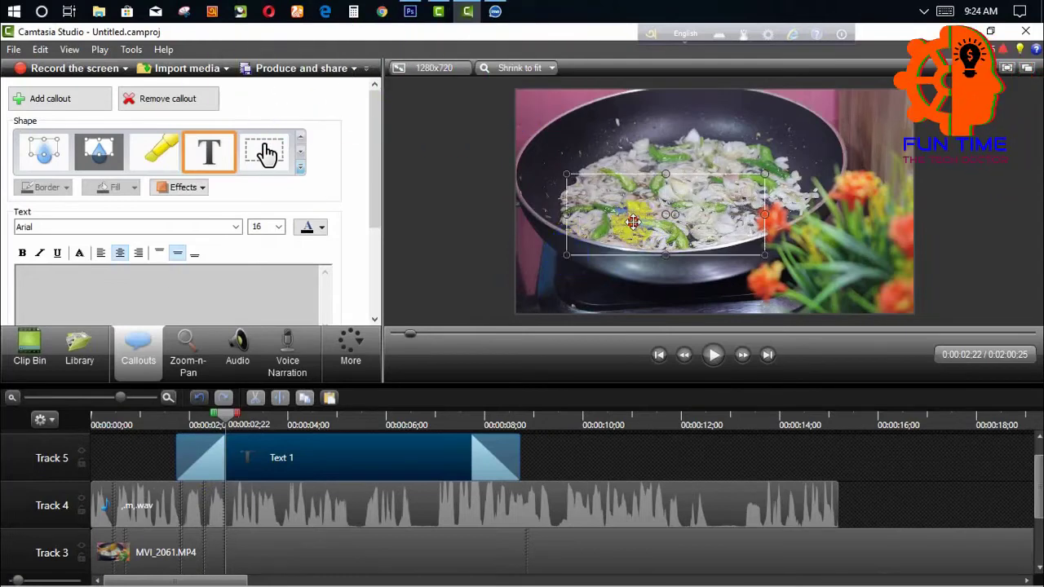
text(fun time 360)
click(443, 324)
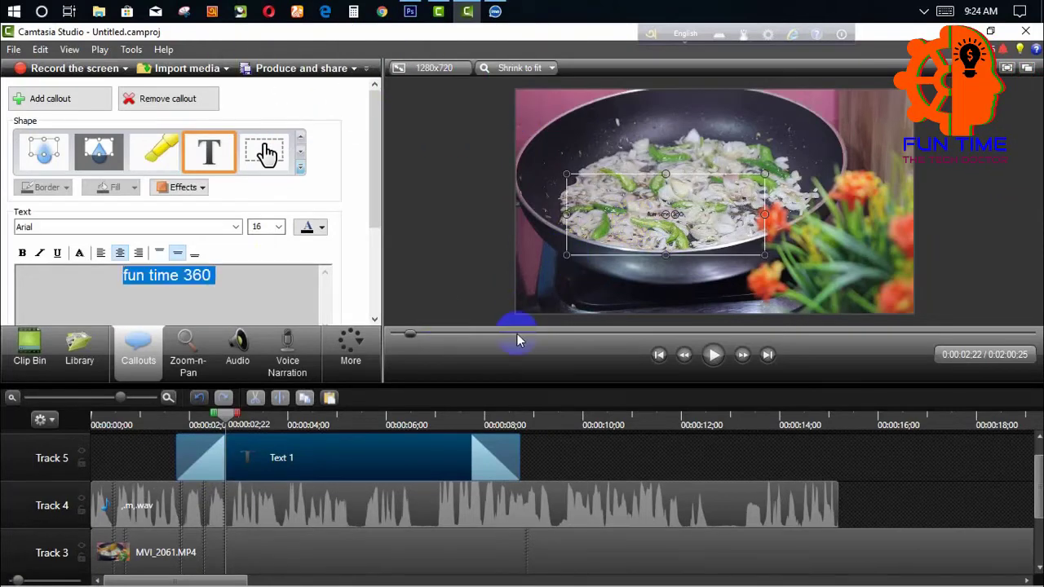
Set the callout text to size 72 in dark red and move it to the video's lower-left corner
click(278, 228)
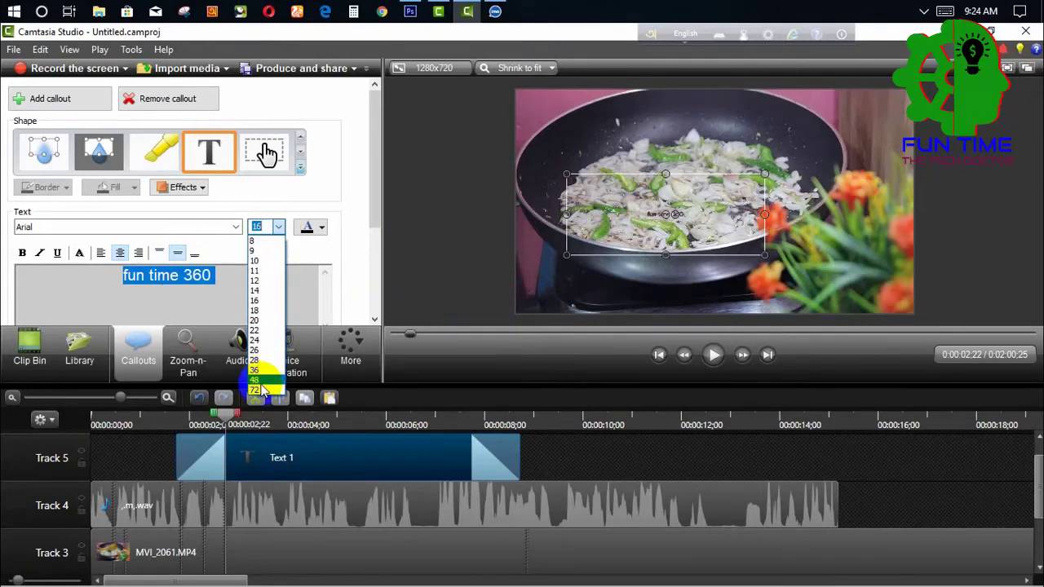
click(255, 390)
drag(584, 224, 536, 289)
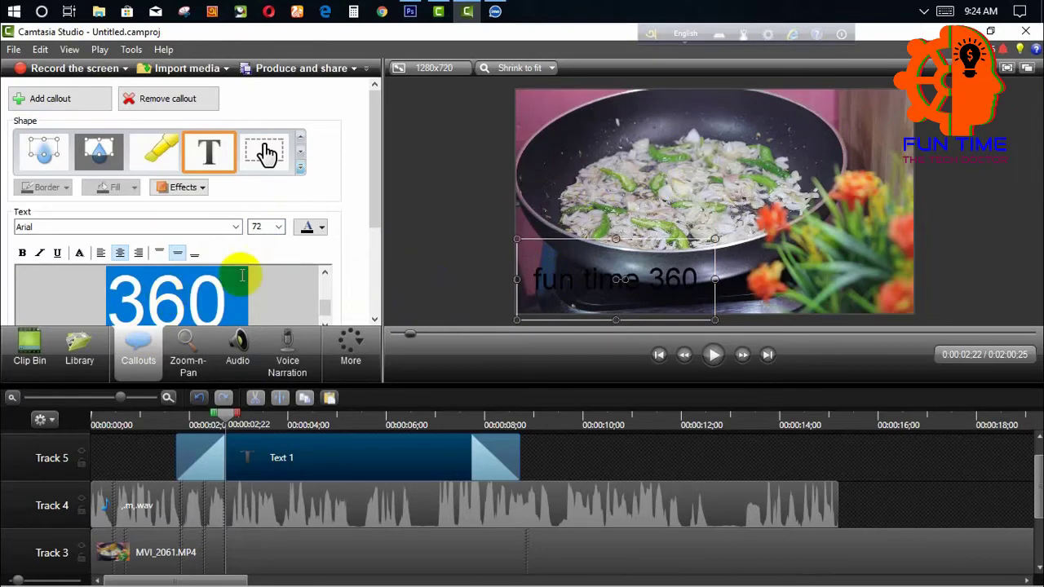
click(321, 228)
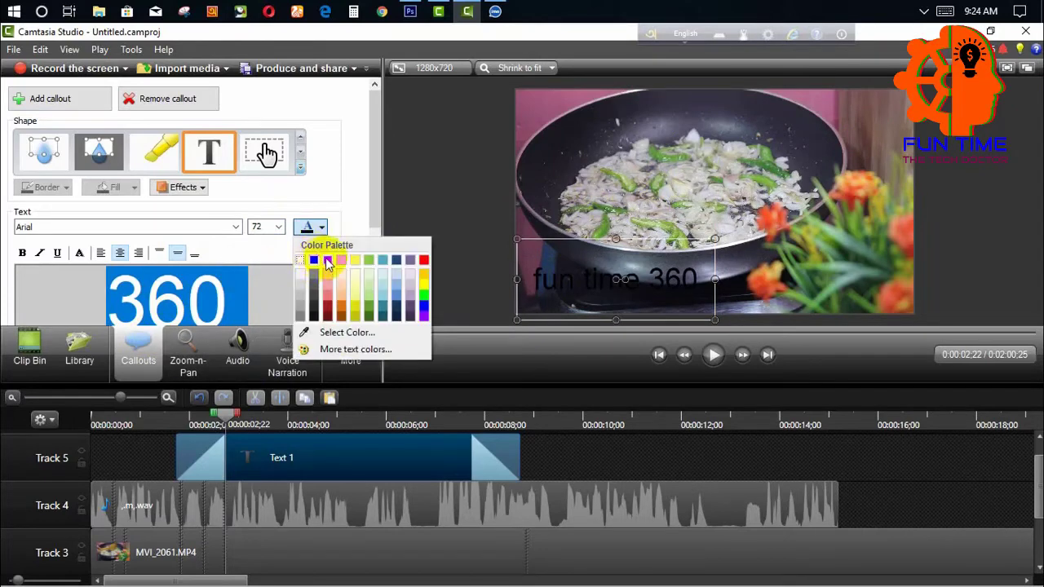
click(327, 261)
click(409, 252)
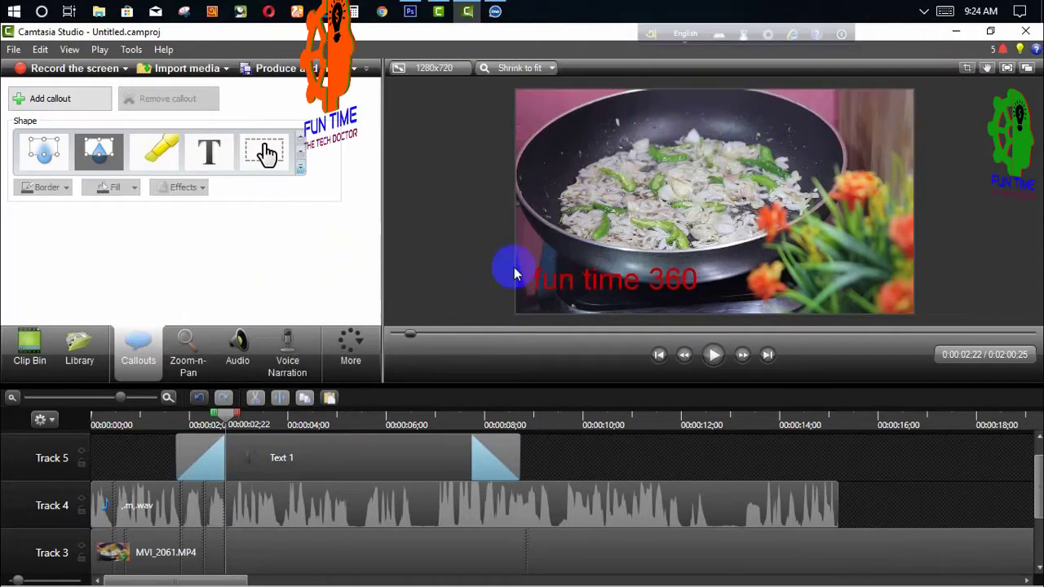
click(554, 275)
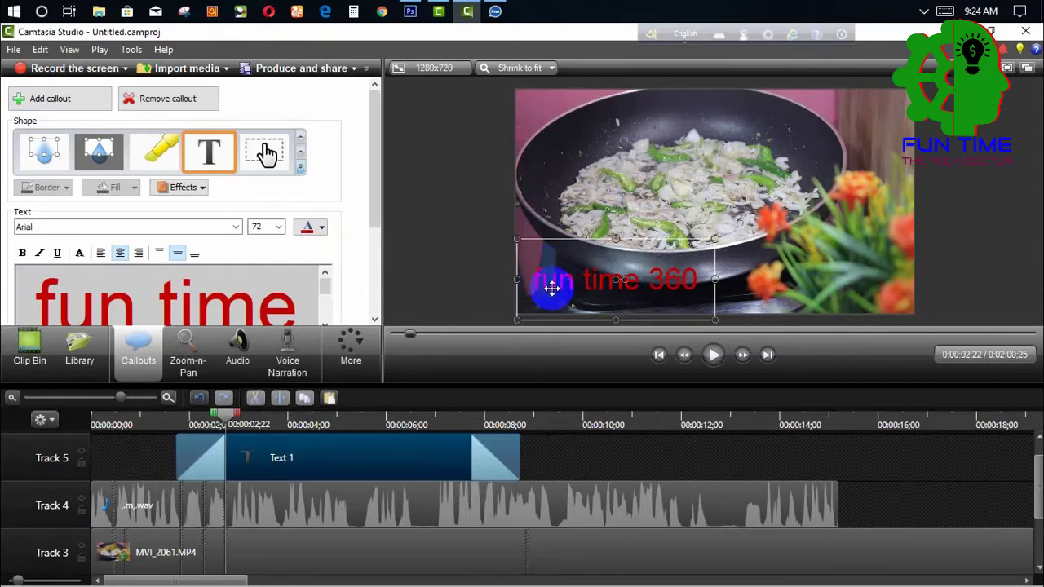
Show the available transitions, then the visual properties of the Text 1 callout
scroll(365, 472, up, 1)
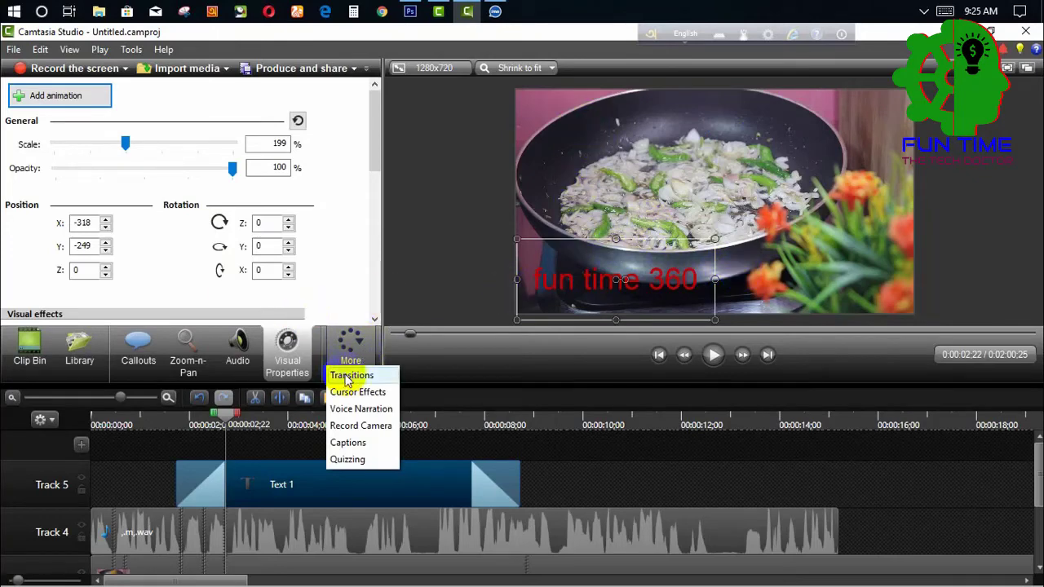
click(346, 376)
click(347, 371)
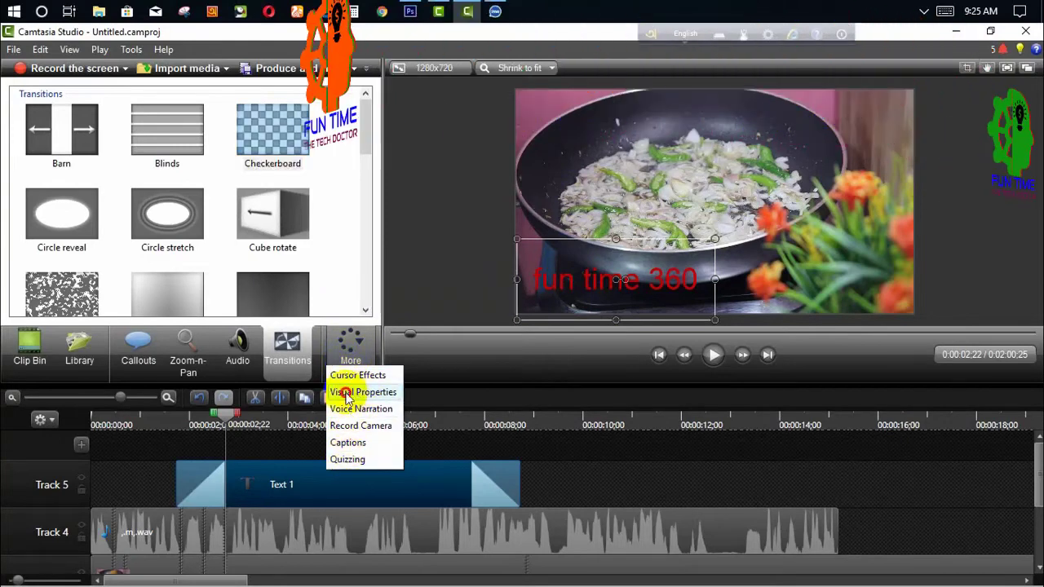
click(359, 392)
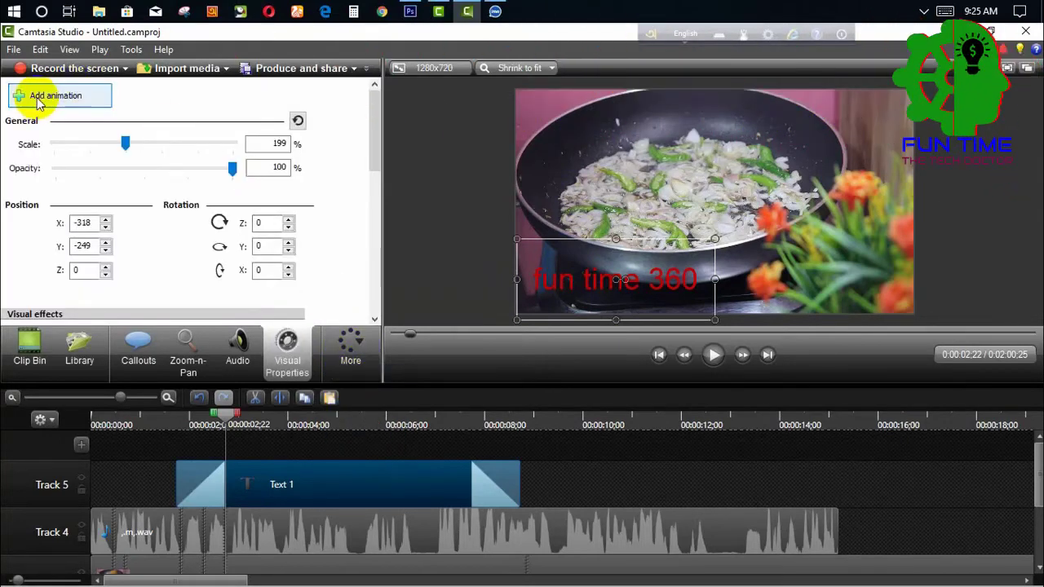
click(713, 273)
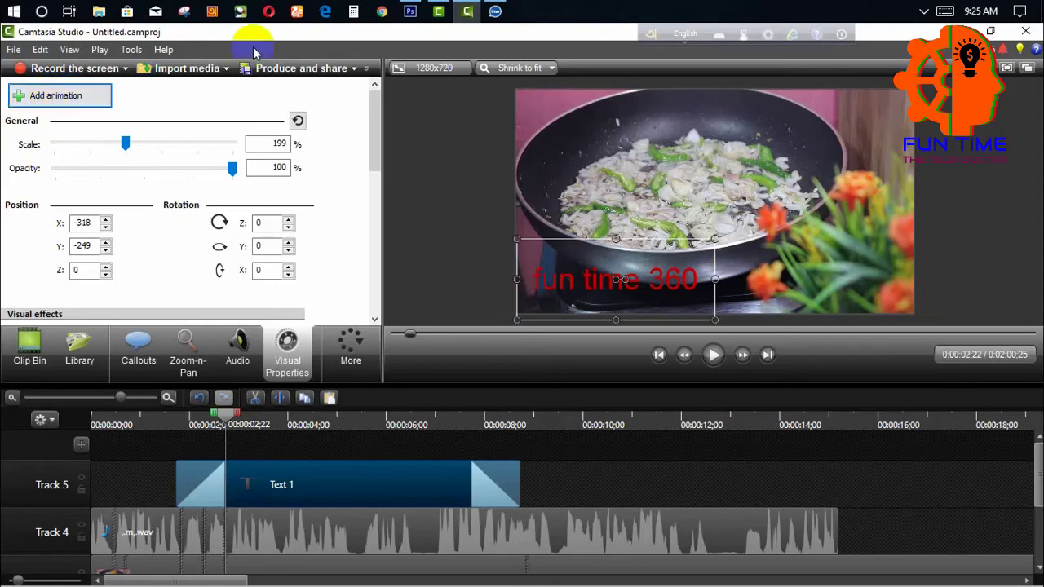
Show the Animations options in Camtasia 9, then switch back to Camtasia Studio and point out its Visual Properties
click(438, 12)
click(35, 228)
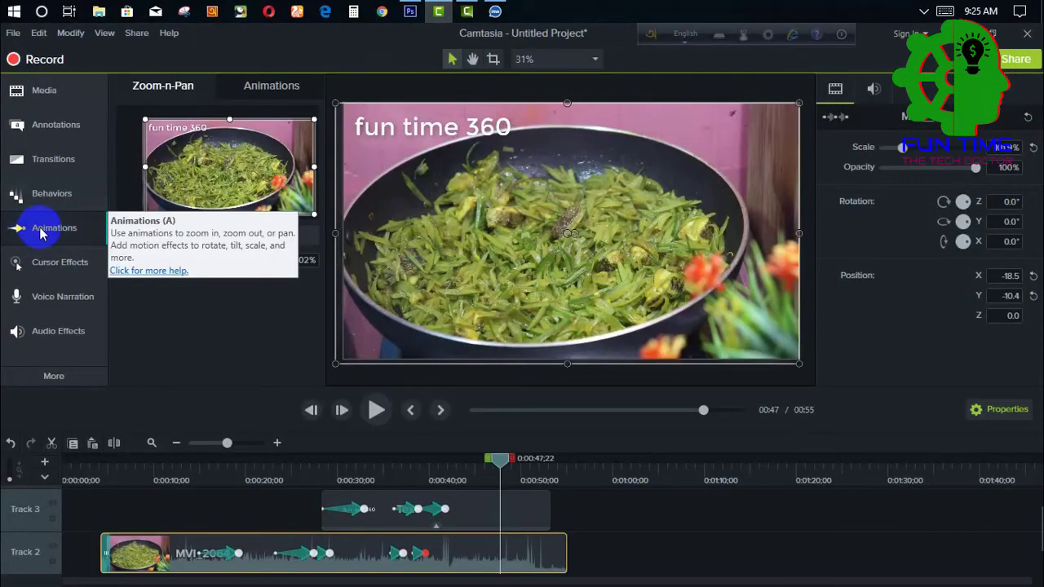
click(464, 15)
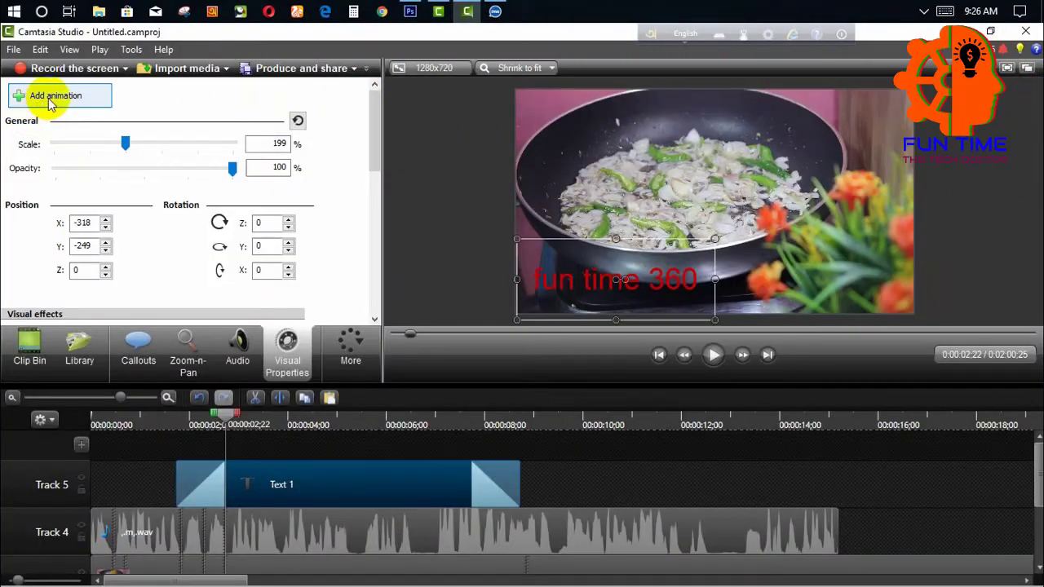
click(352, 363)
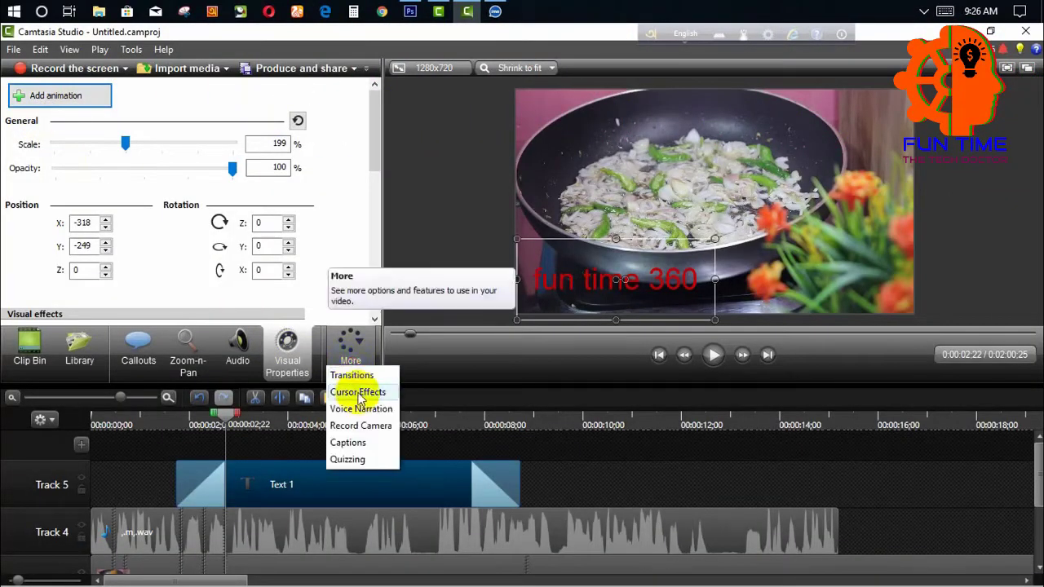
click(290, 370)
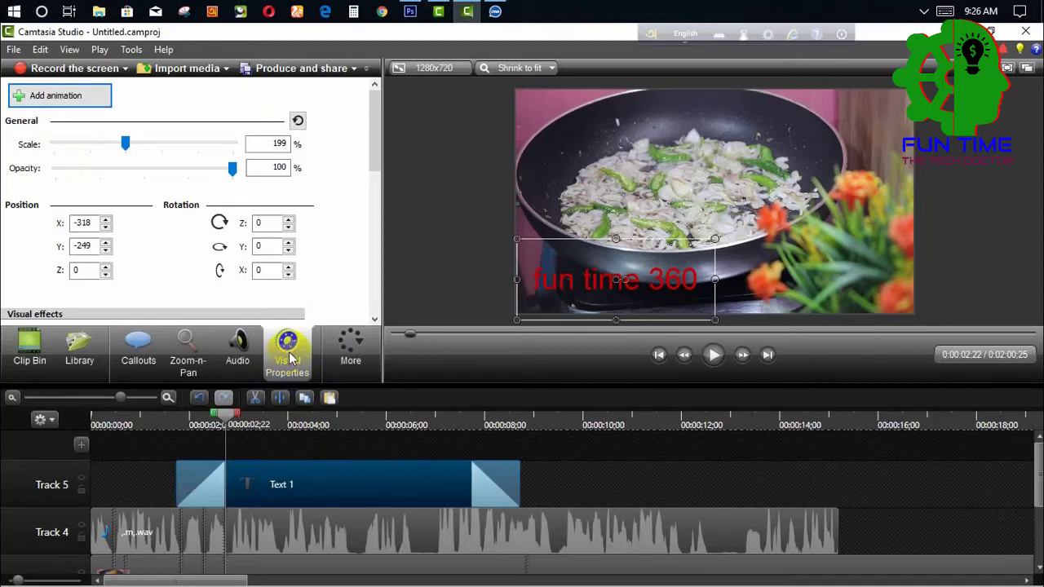
click(351, 359)
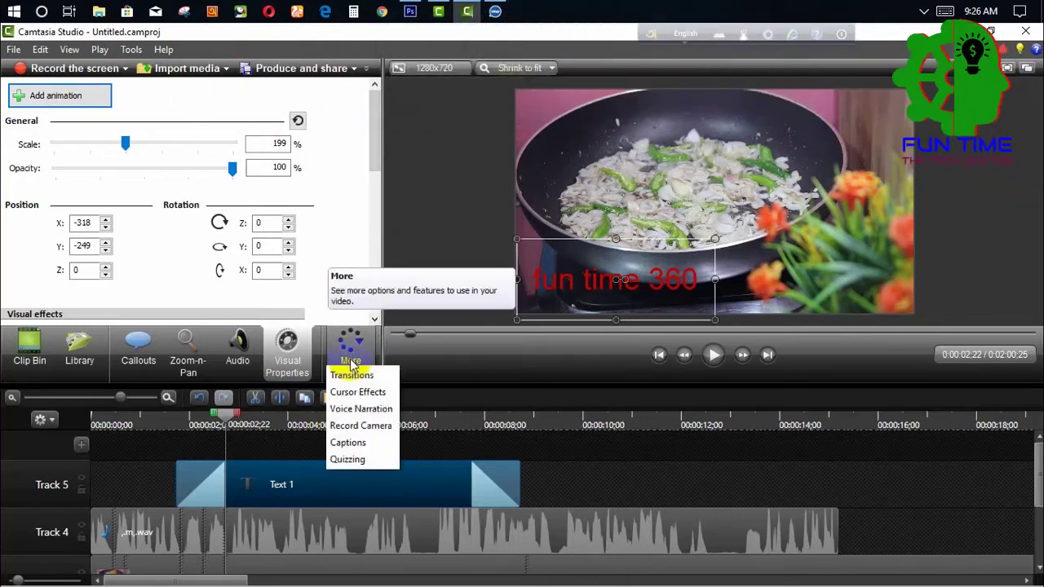
click(290, 371)
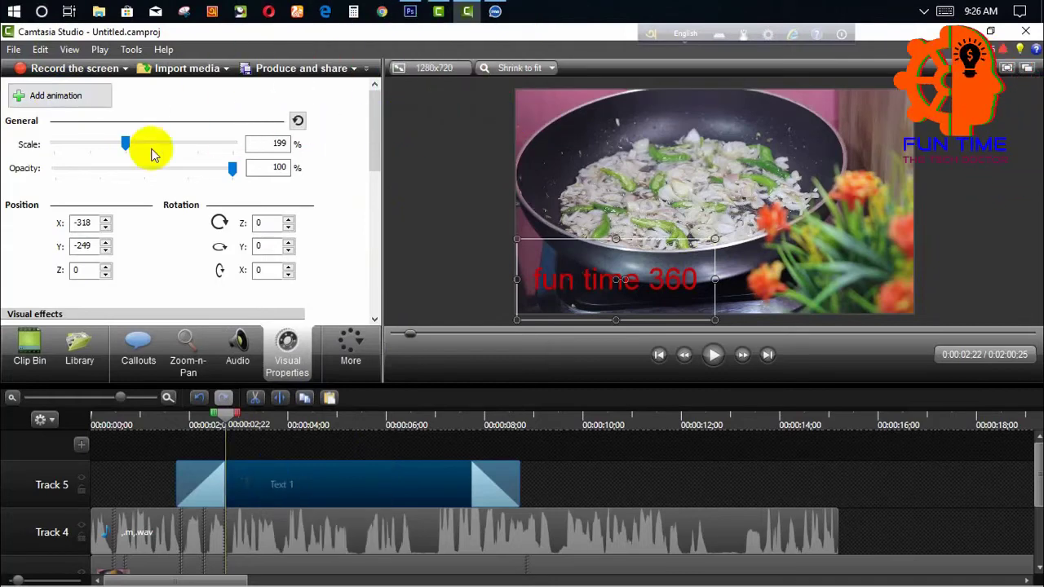
Add an animation at 0:00:02;22 that moves the text to the video's lower-right corner, and preview it from 0:00:01;22
click(64, 97)
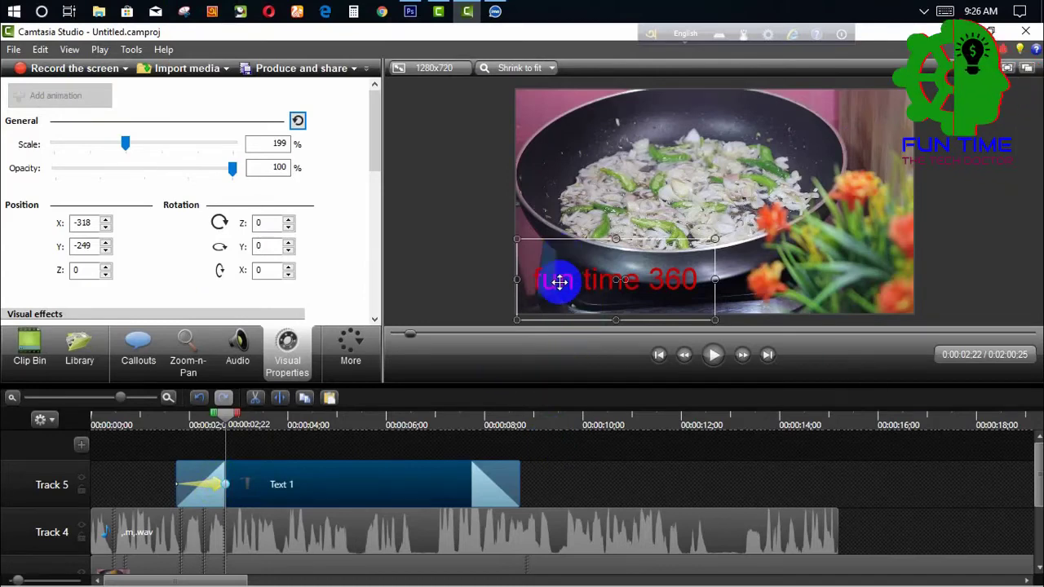
drag(560, 281, 773, 293)
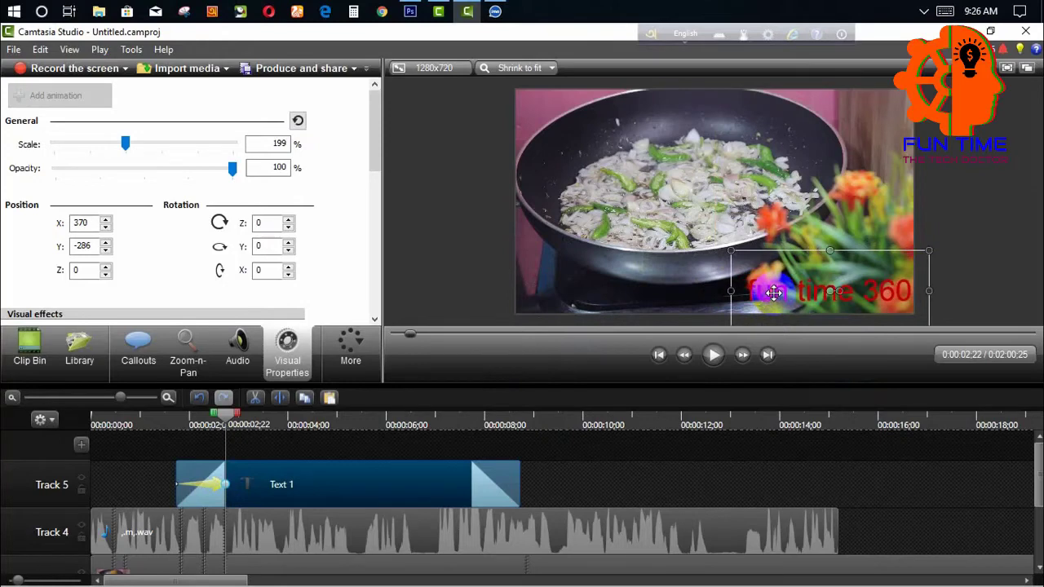
drag(235, 414, 188, 426)
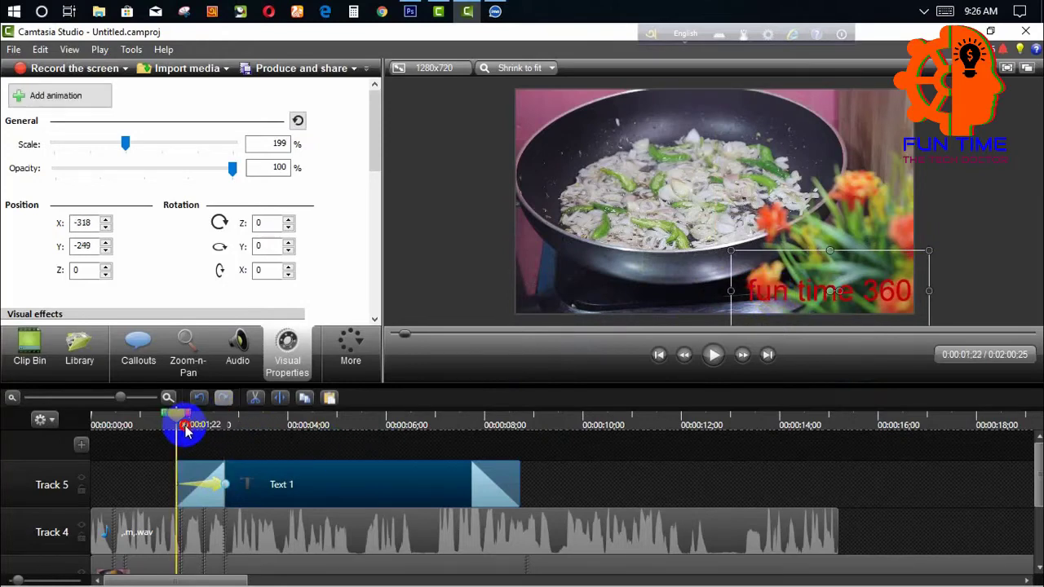
click(711, 355)
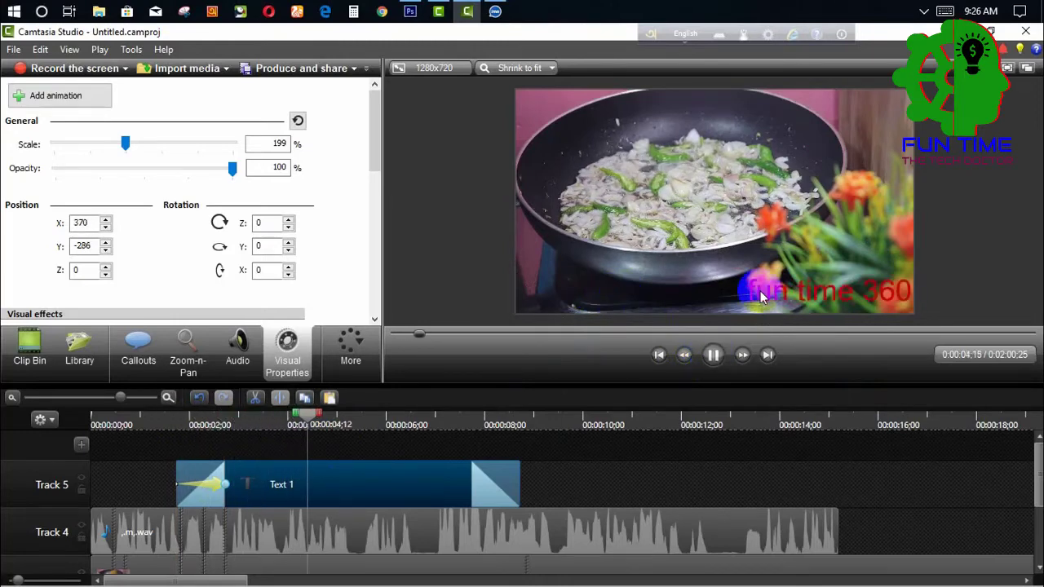
Lengthen the text animation in stages to about 0:00:08, previewing the slower movement from near the clip's start
drag(233, 487, 303, 485)
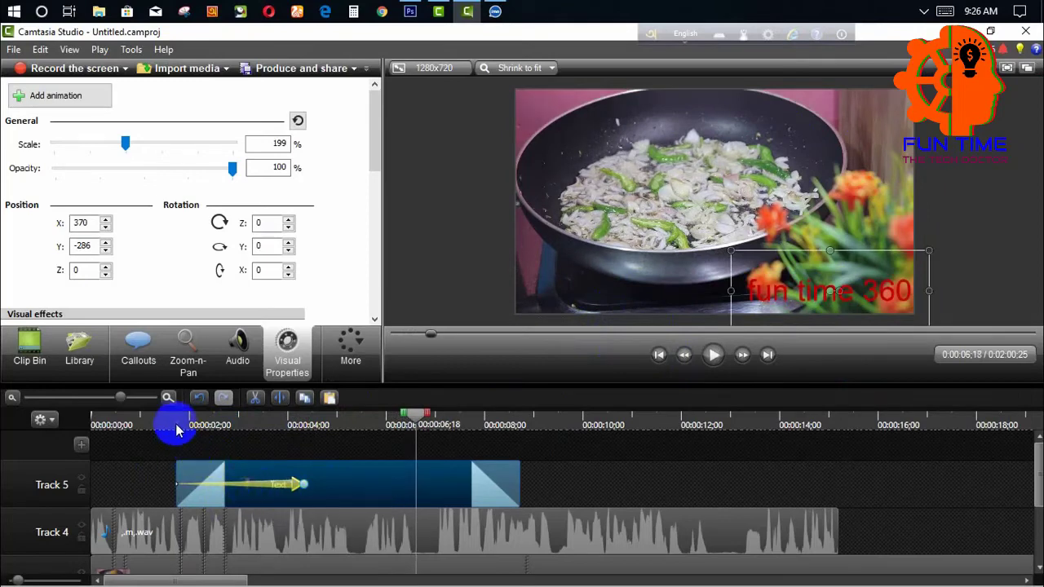
click(177, 428)
click(713, 354)
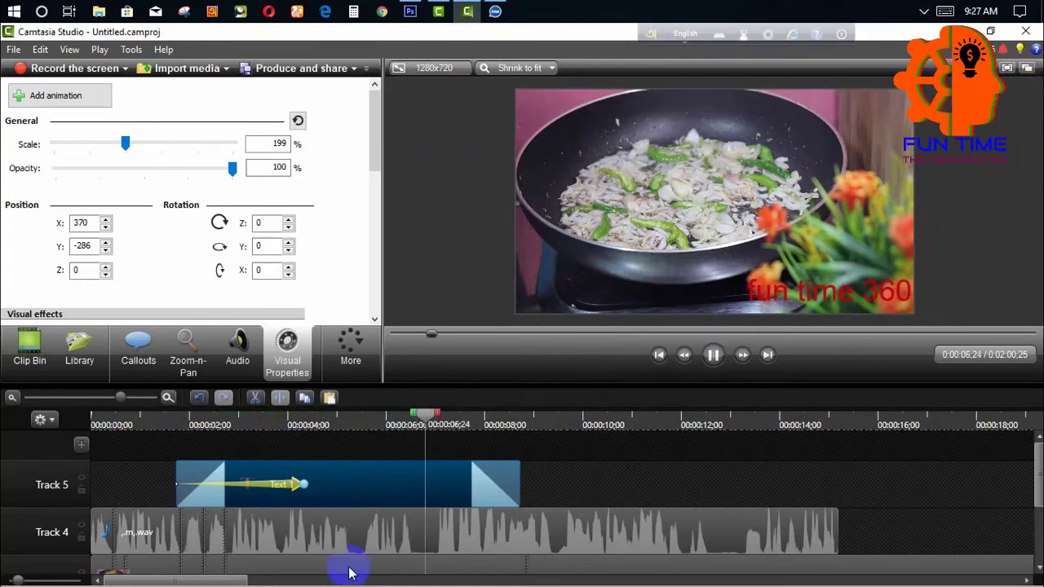
drag(302, 485, 489, 488)
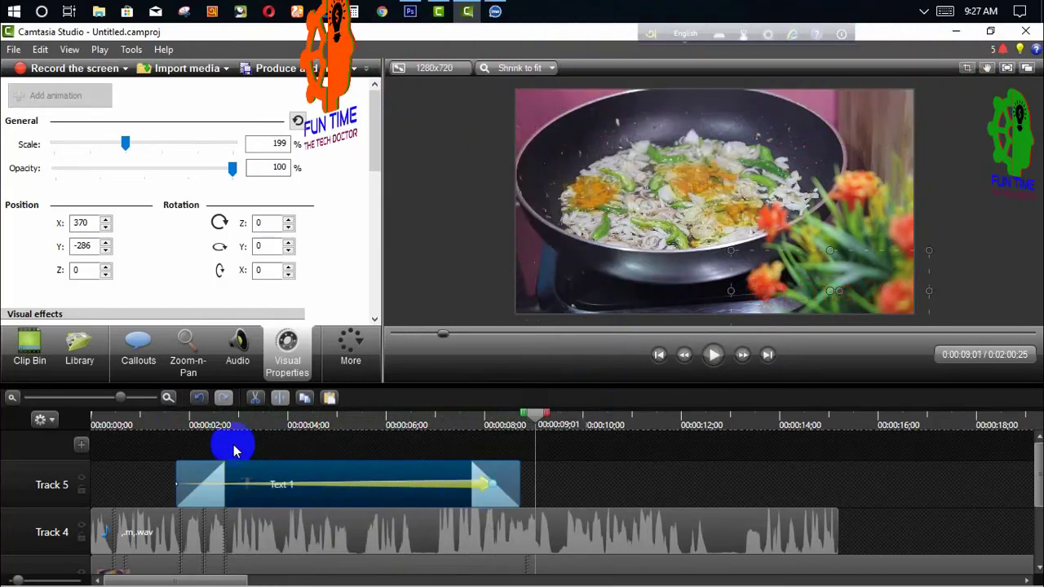
click(190, 420)
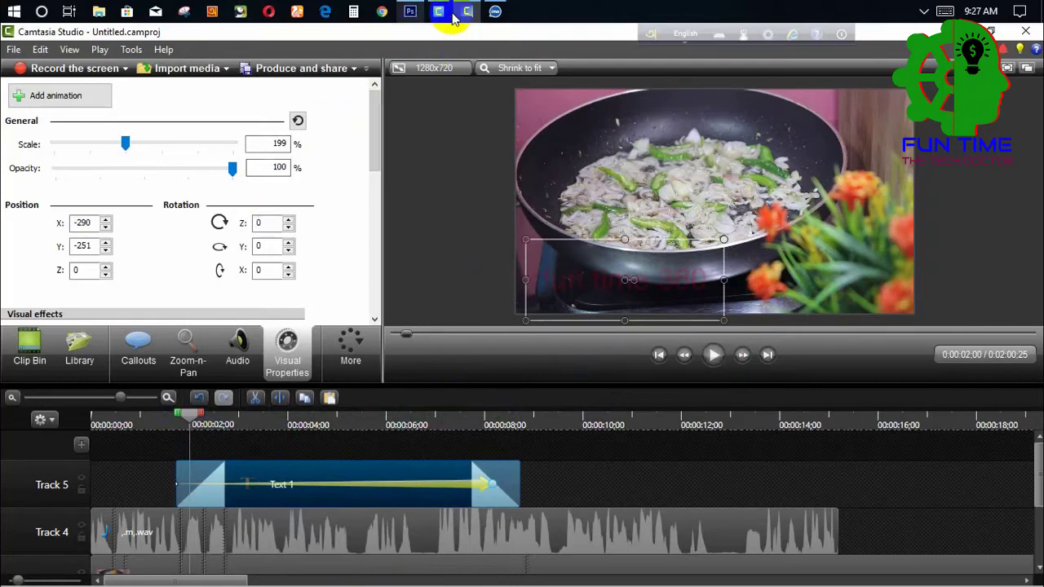
click(707, 359)
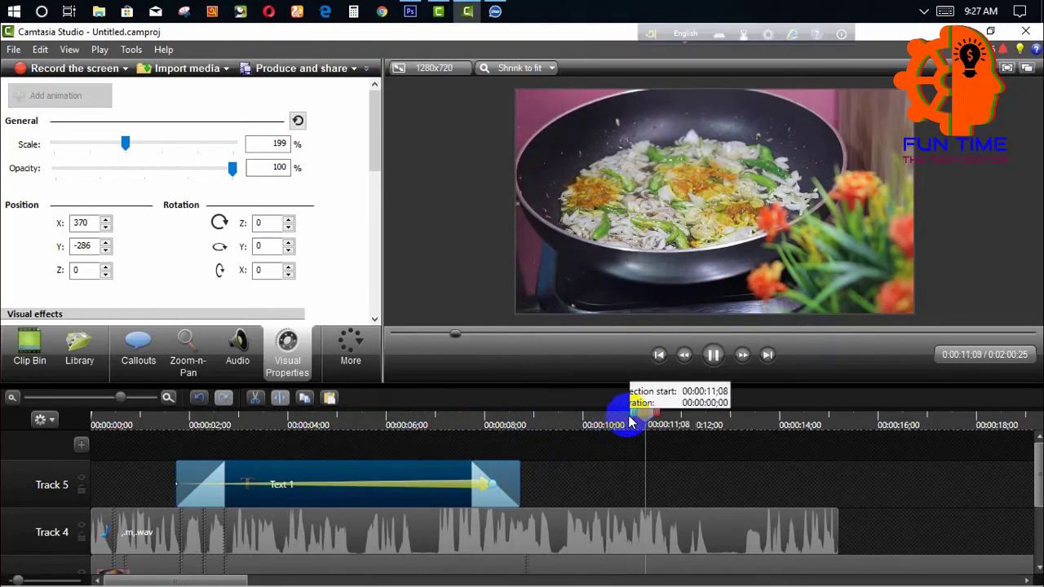
Stretch the animation to the end of Text 1, then extend the clip to the end of the Track 4 audio
drag(694, 420, 490, 424)
click(507, 486)
click(796, 292)
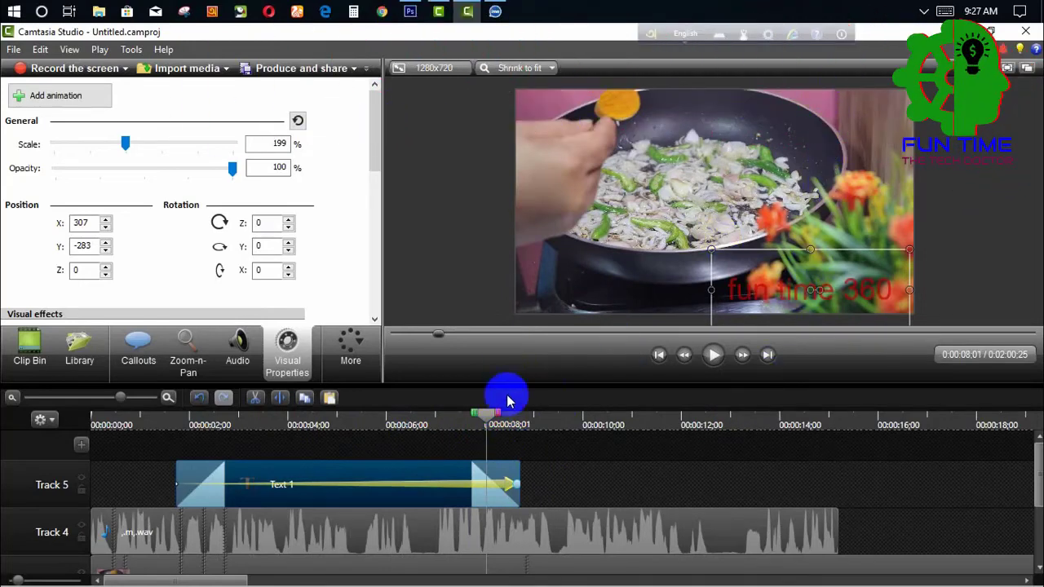
mouse_move(493, 421)
mouse_down()
mouse_move(518, 432)
mouse_move(496, 428)
mouse_up()
drag(517, 465, 837, 466)
Add a second animation at 0:00:08;24 that moves the text to the video's upper-right corner, at about X 335, Y 296
drag(495, 427, 528, 422)
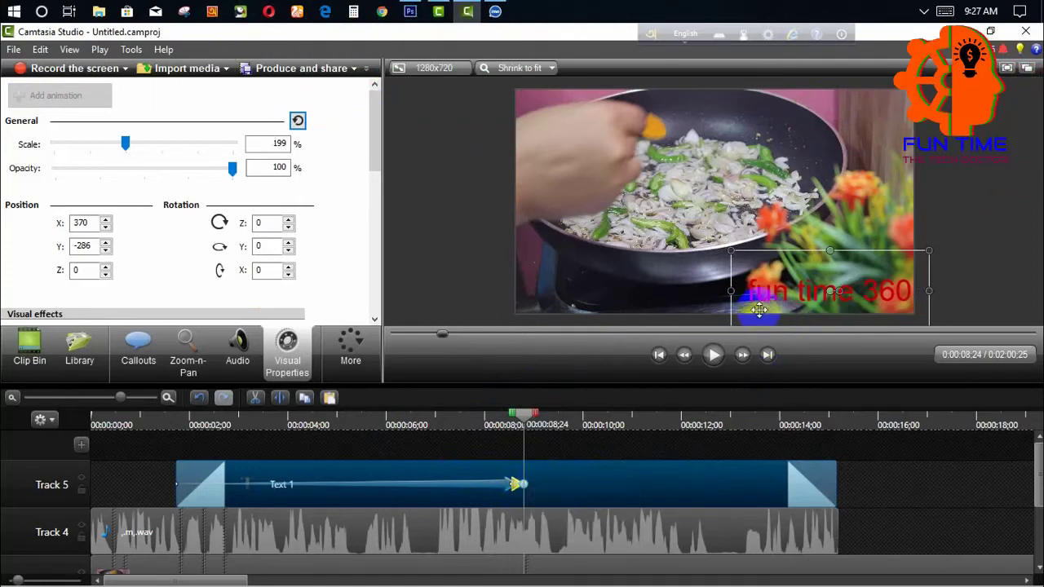
drag(769, 260, 765, 188)
drag(766, 150, 758, 114)
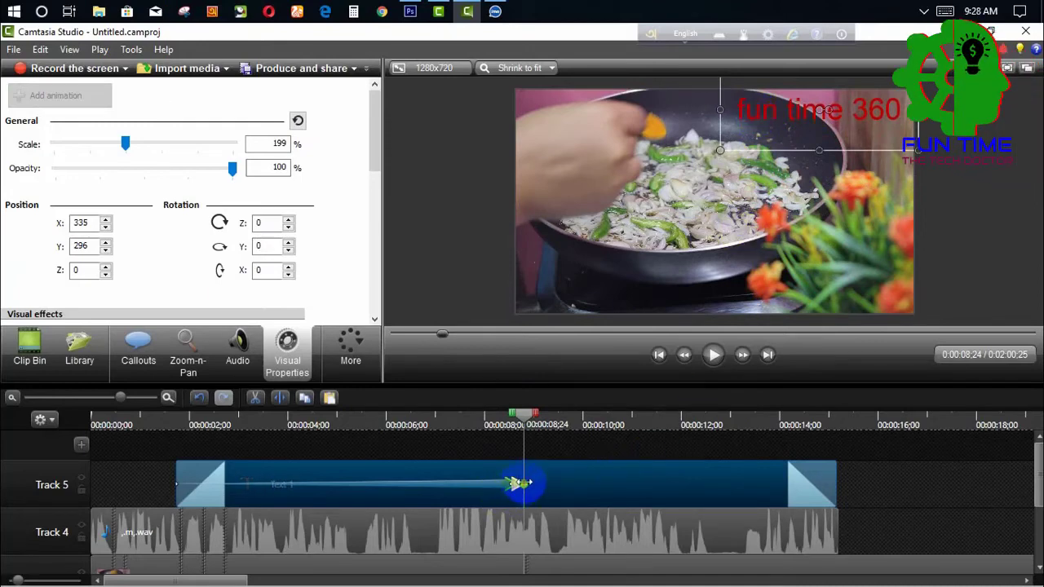
Stretch the second text animation to near the end of Text 1 and scrub through it to 0:00:14;17
drag(531, 485, 814, 496)
click(528, 416)
drag(528, 416, 692, 419)
drag(754, 419, 799, 418)
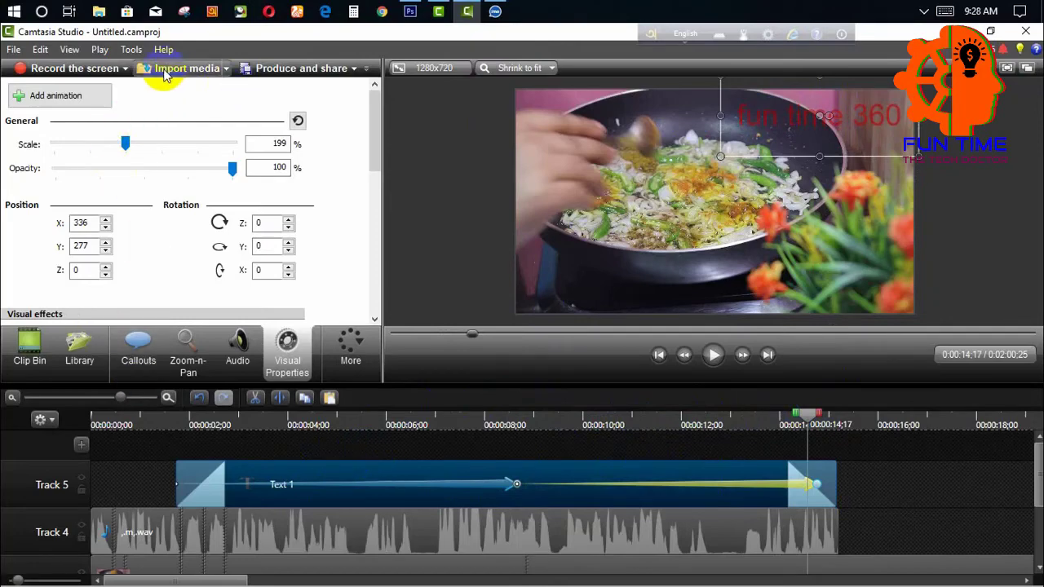
Switch between Camtasia 9 and Camtasia Studio to compare their animation and zoom tools, ending in Camtasia 9
click(438, 12)
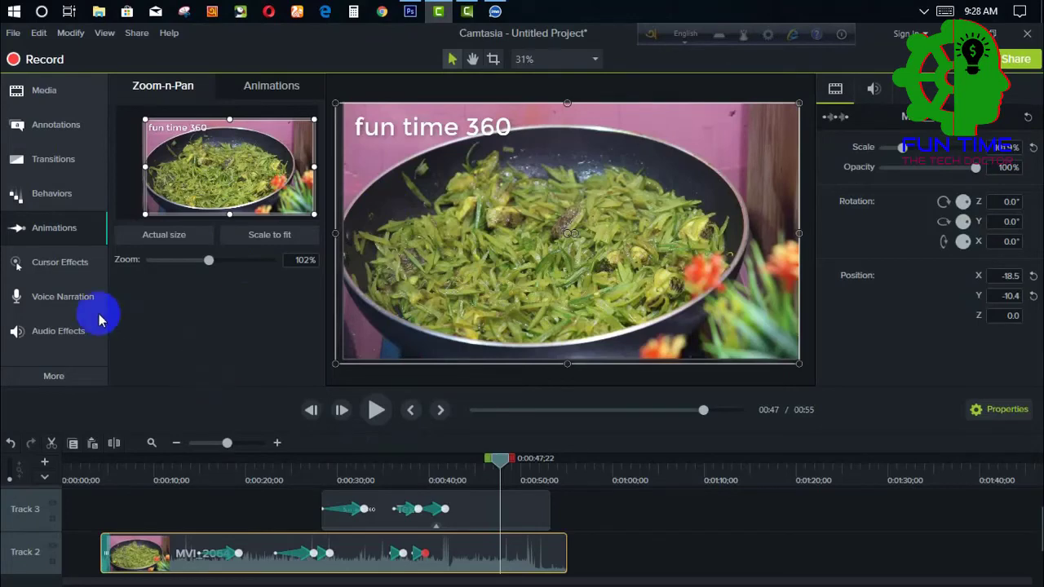
click(472, 13)
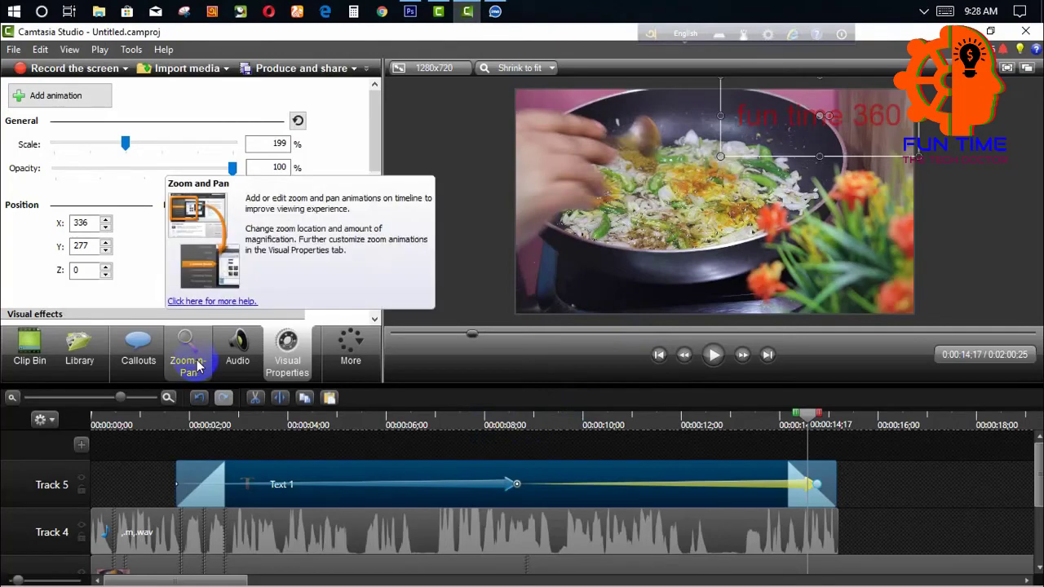
click(438, 11)
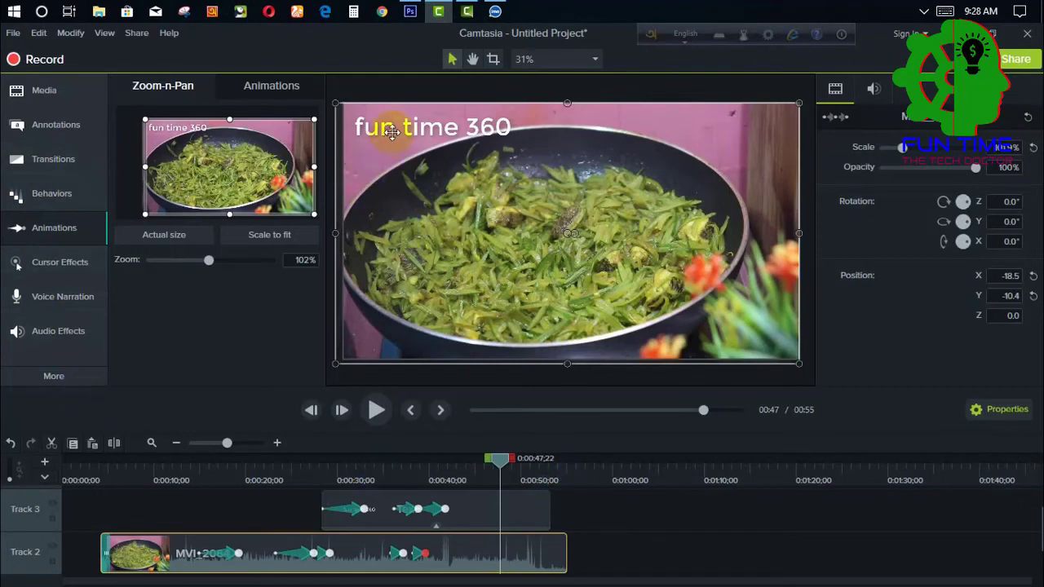
Apply the Jump And Fall behavior to the "fun time 360" text clip on Track 3 and play it back
drag(484, 571, 481, 571)
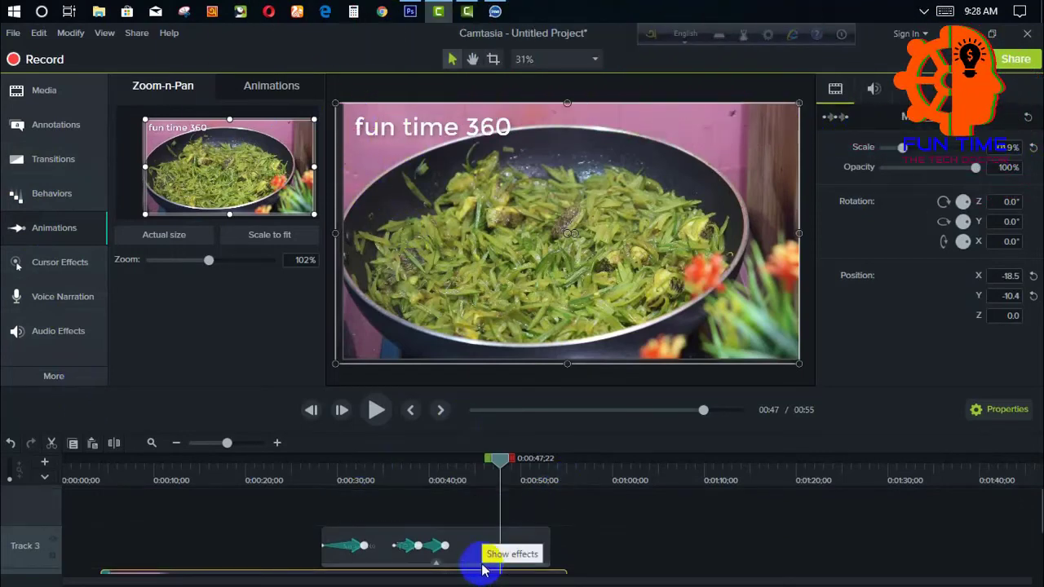
click(38, 196)
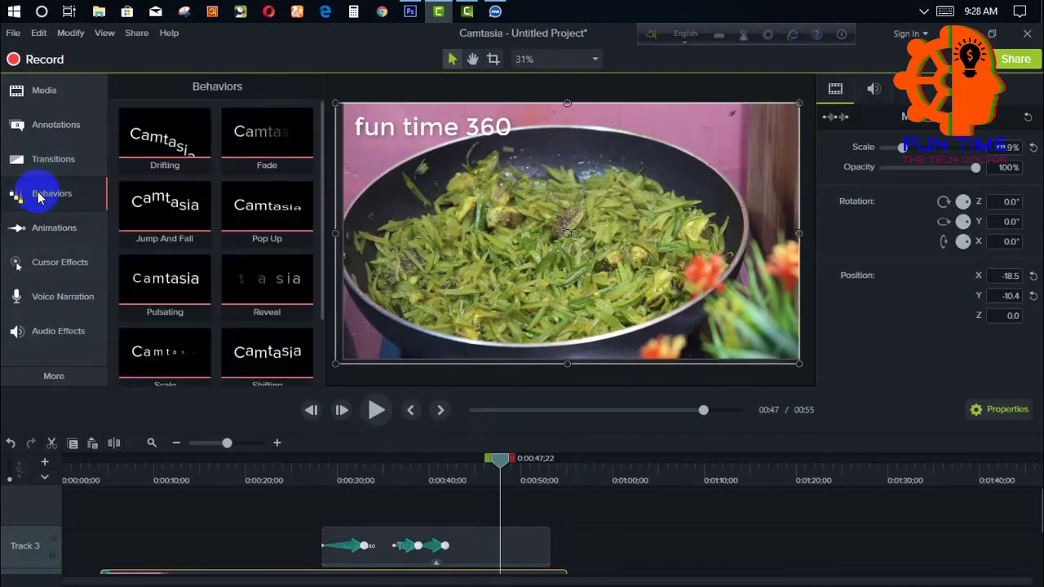
click(52, 204)
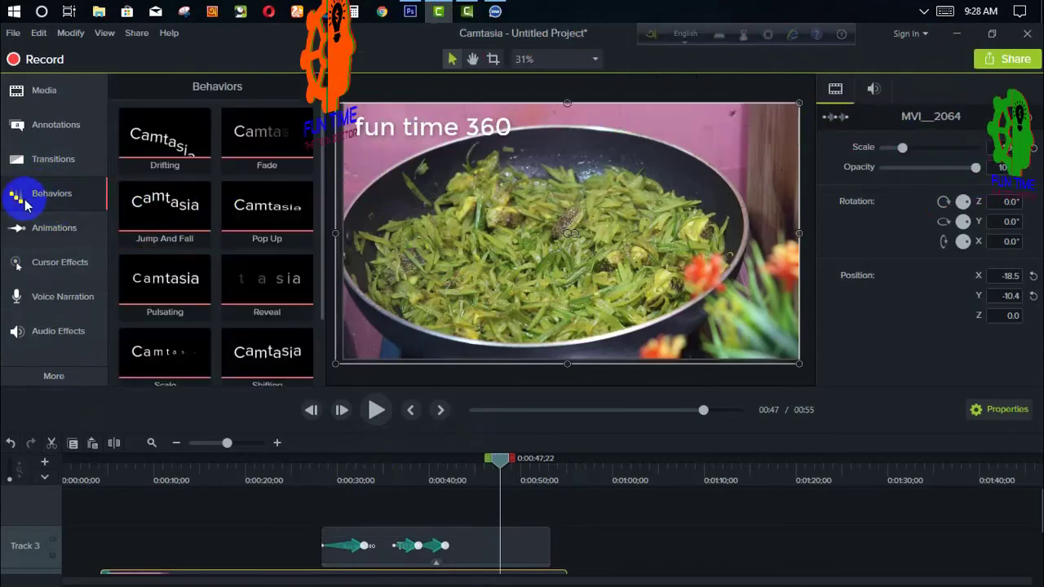
drag(133, 150, 426, 553)
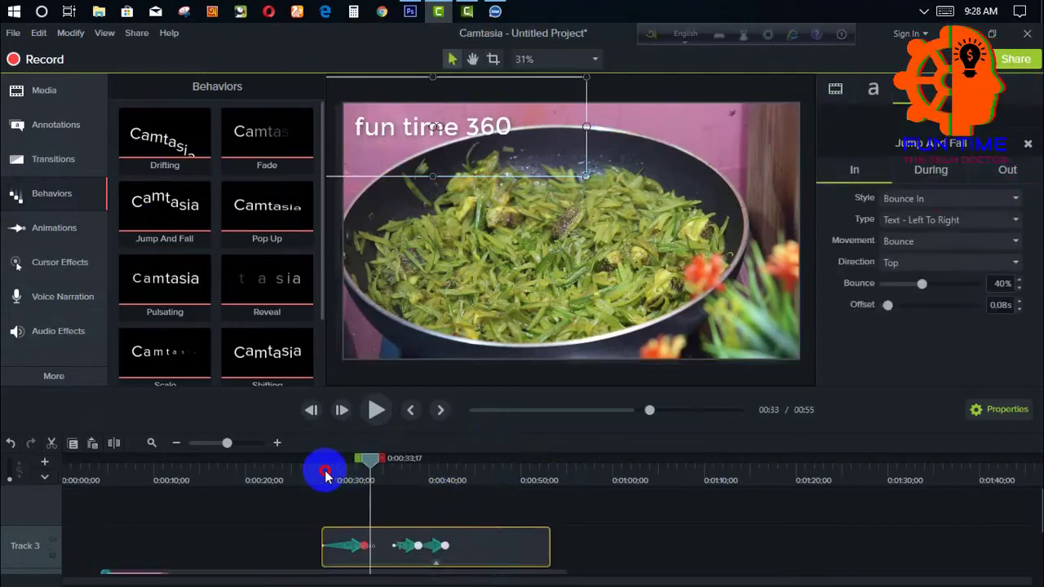
click(376, 412)
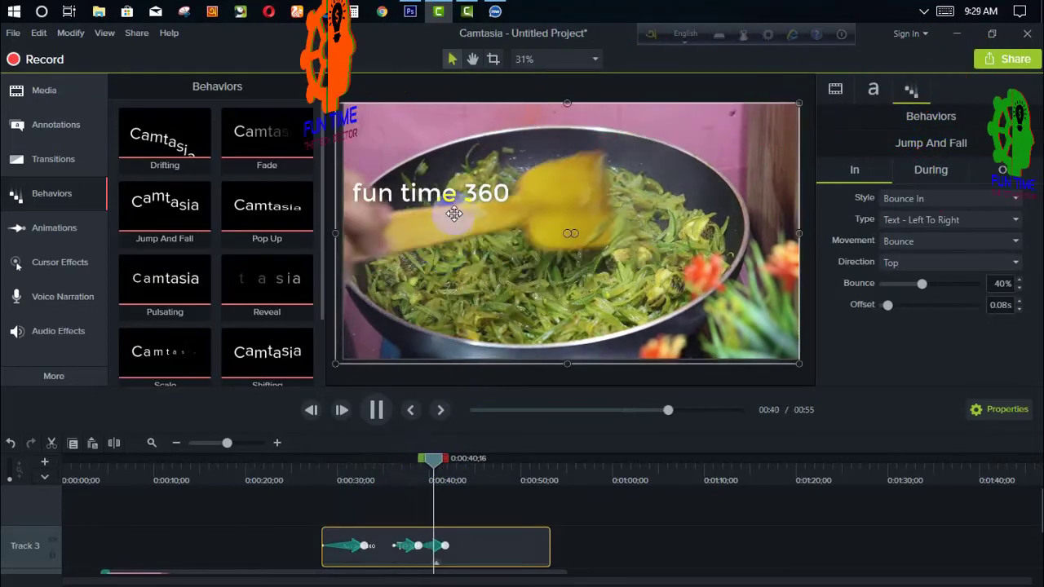
Change the font color of the "fun time 360" callout to a fully saturated red
double_click(459, 201)
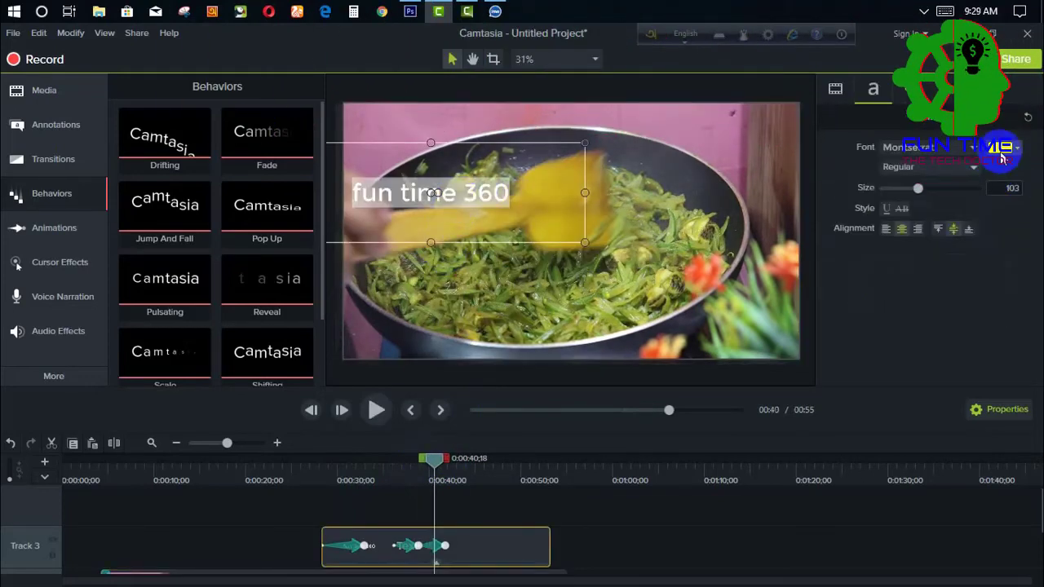
click(1002, 155)
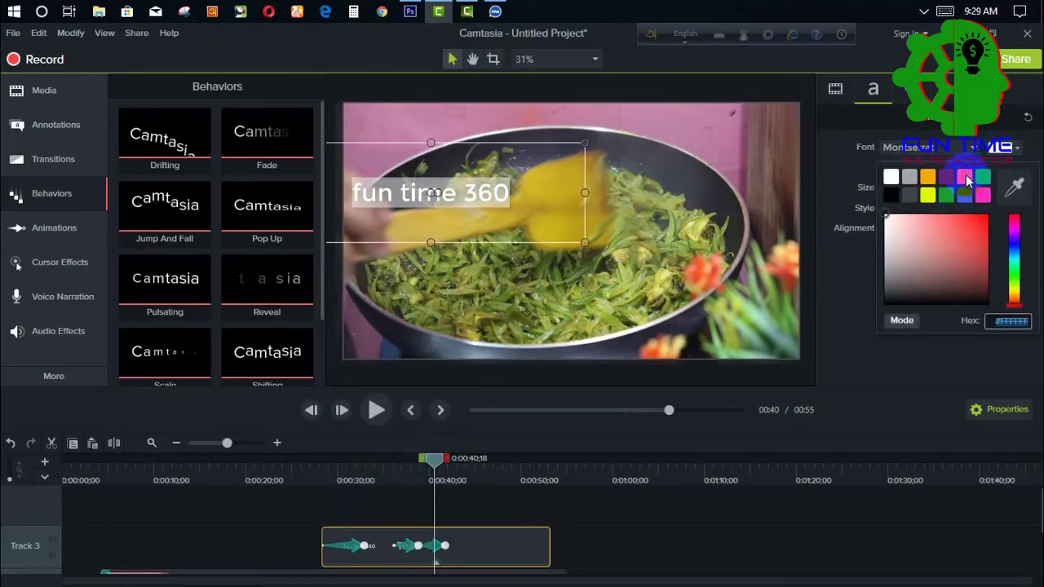
click(966, 178)
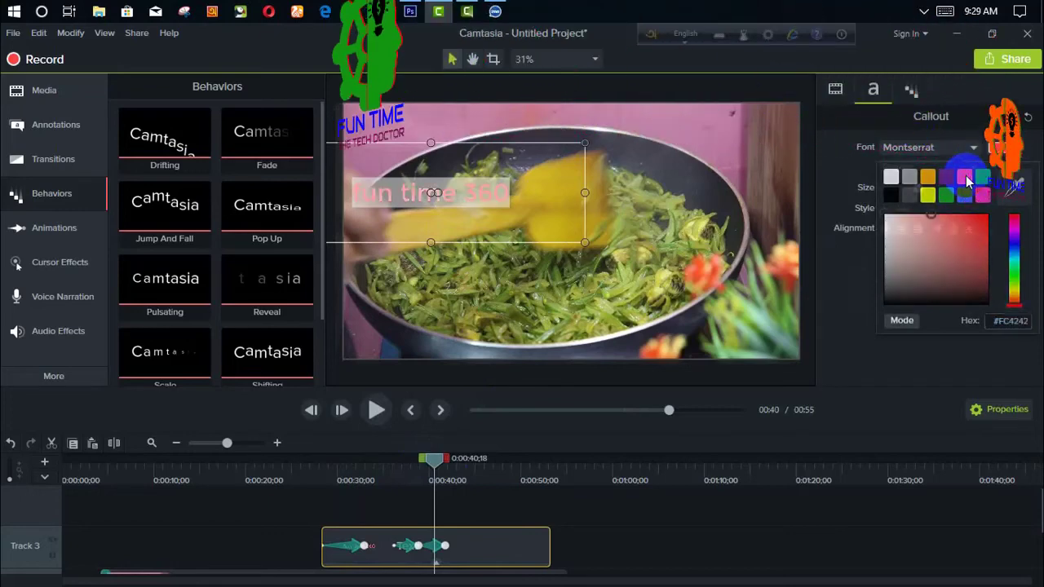
click(1002, 155)
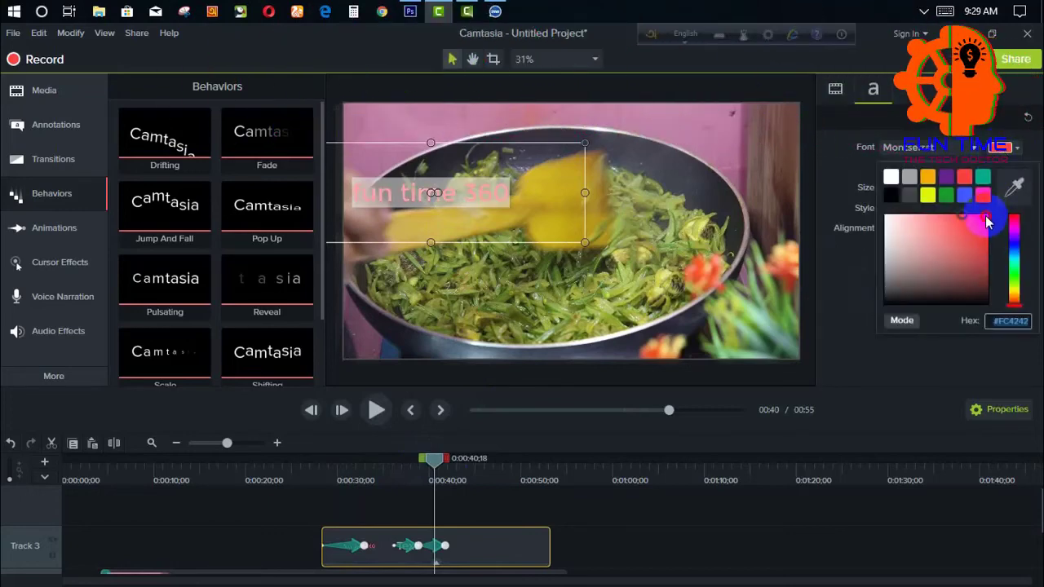
click(841, 345)
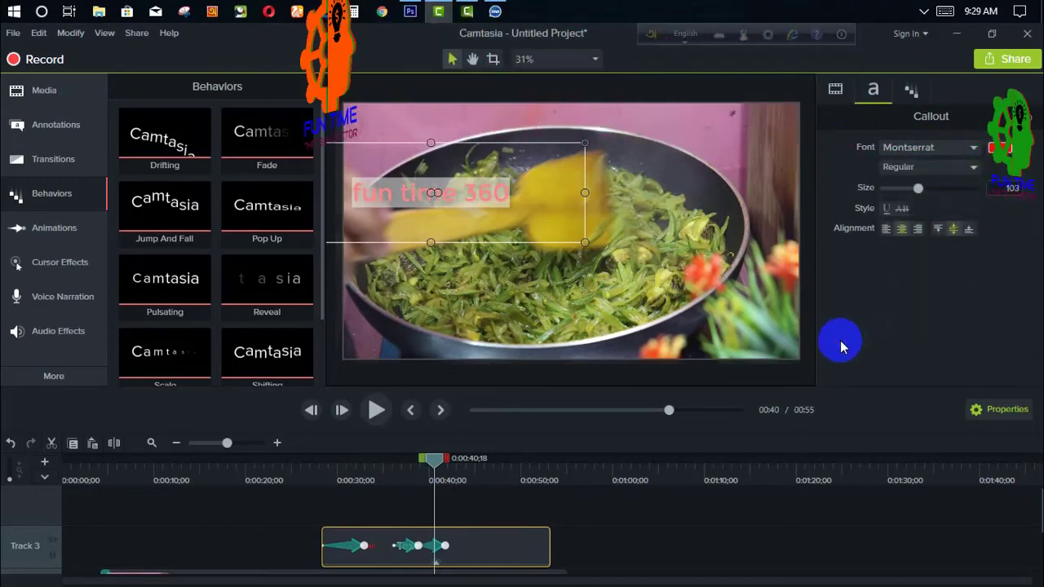
Play back the red text from near the start of its Track 3 clip to about 0:00:44 to check the behavior
click(438, 462)
drag(343, 481, 341, 481)
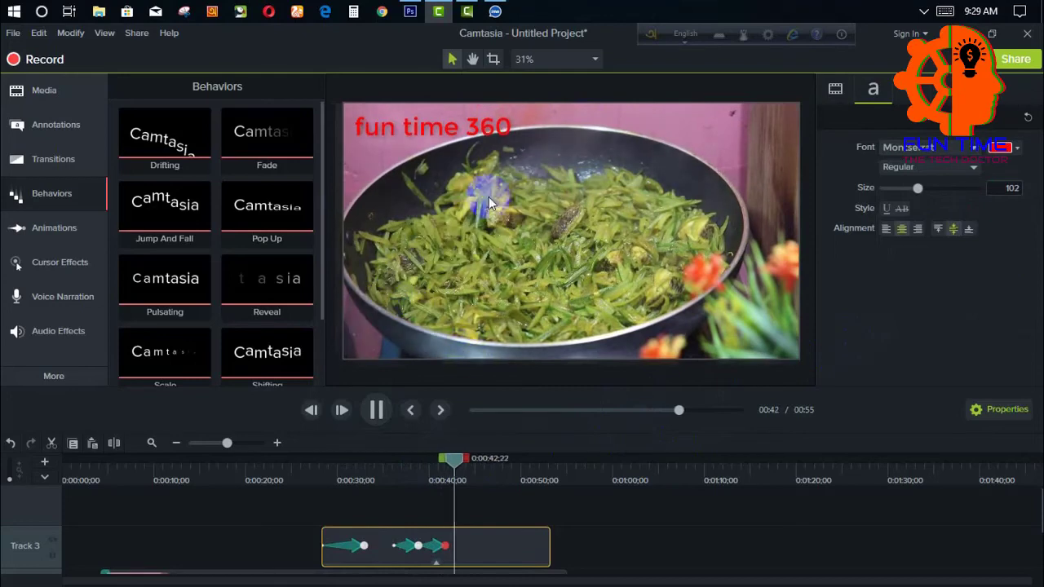
click(511, 267)
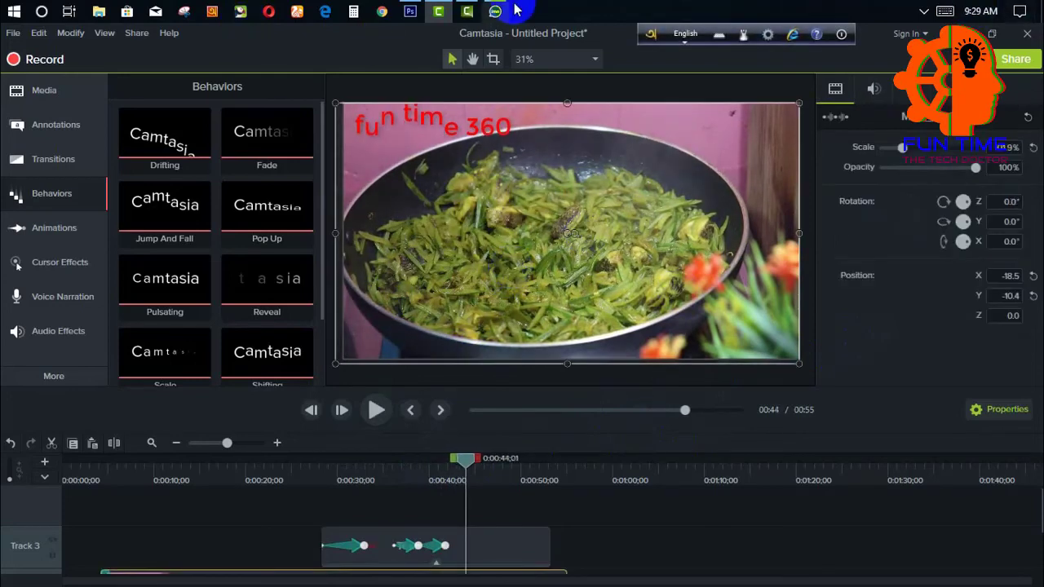
Switch to Camtasia Studio, play back the end of the Text 1 animation for comparison, and return to Camtasia 9
click(467, 12)
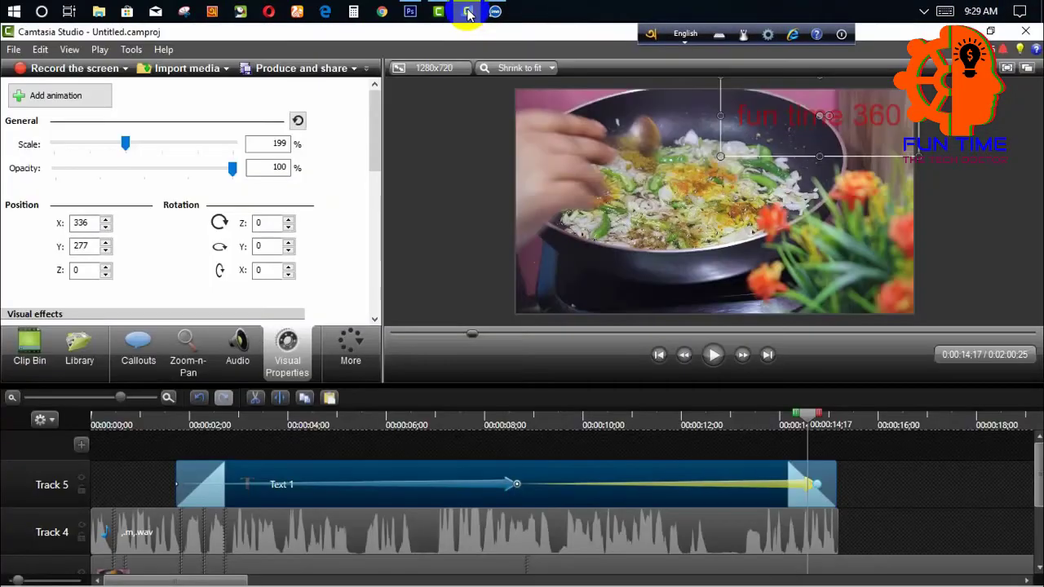
click(527, 425)
click(713, 365)
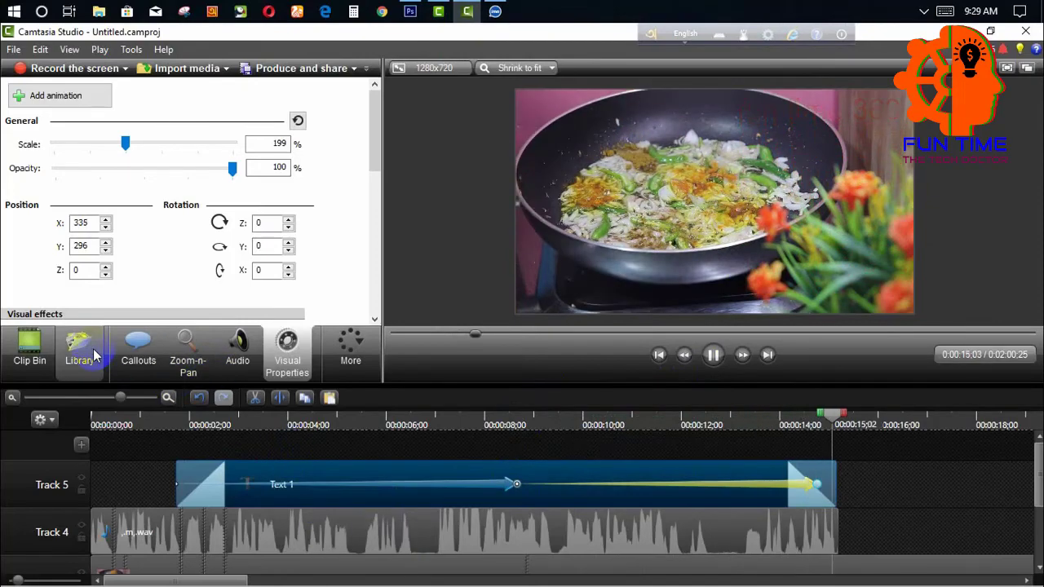
click(513, 421)
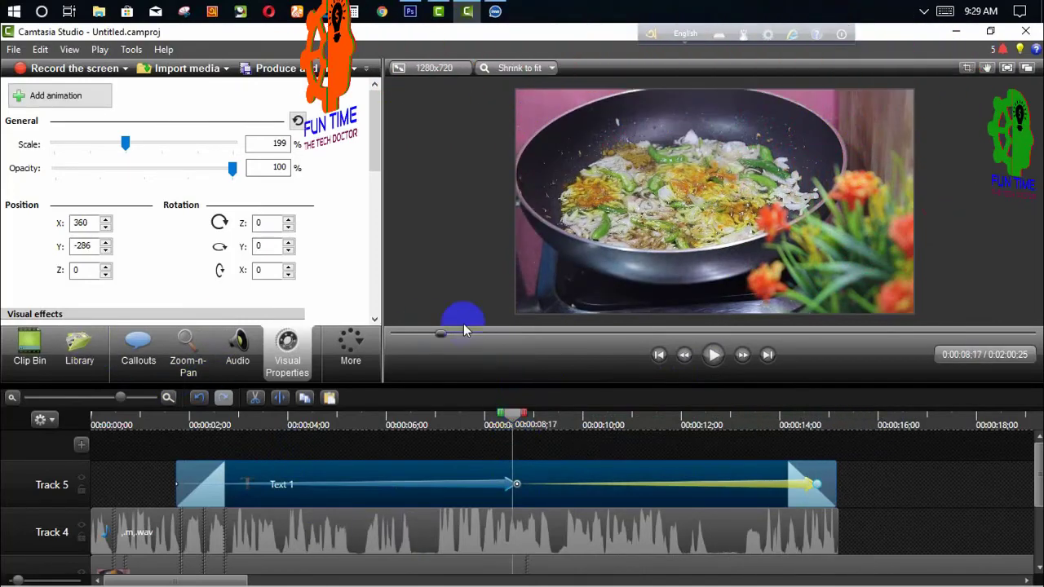
click(438, 15)
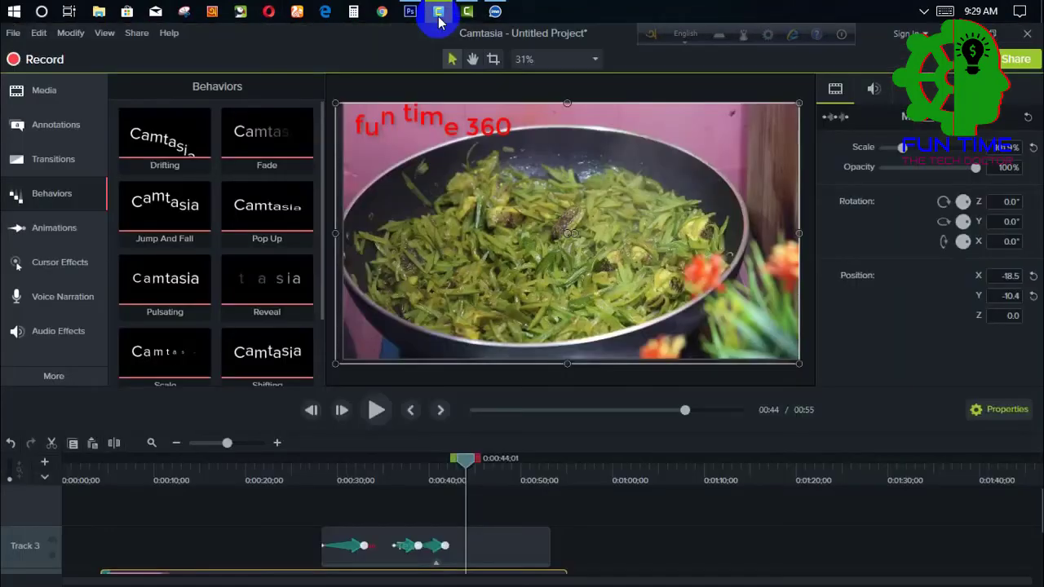